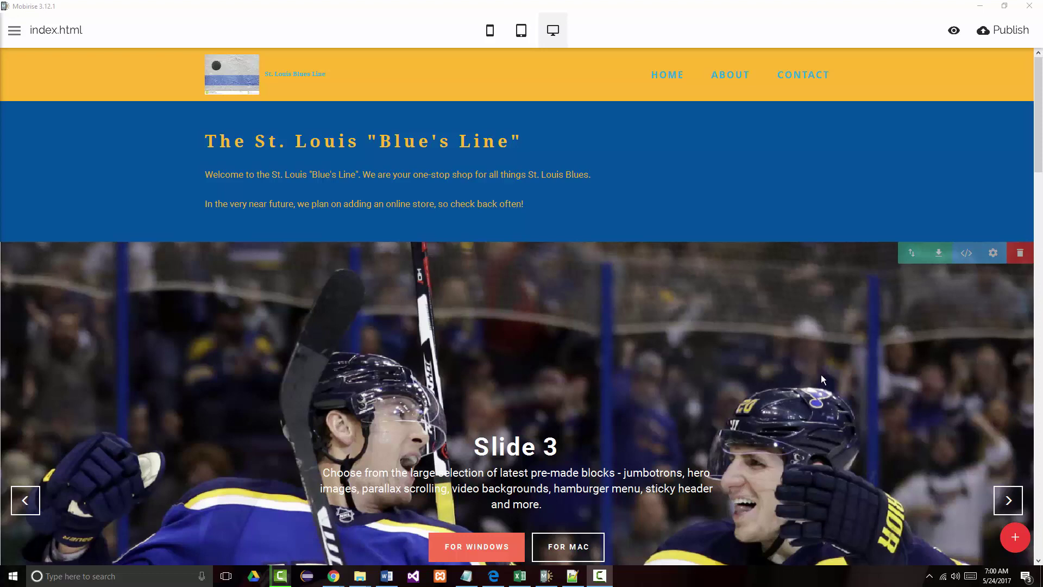
- Link the ABOUT menu item to the #form2-3 page anchor
{"action": "scroll", "coordinate": [621, 308], "scroll_direction": "down", "scroll_amount": 15}
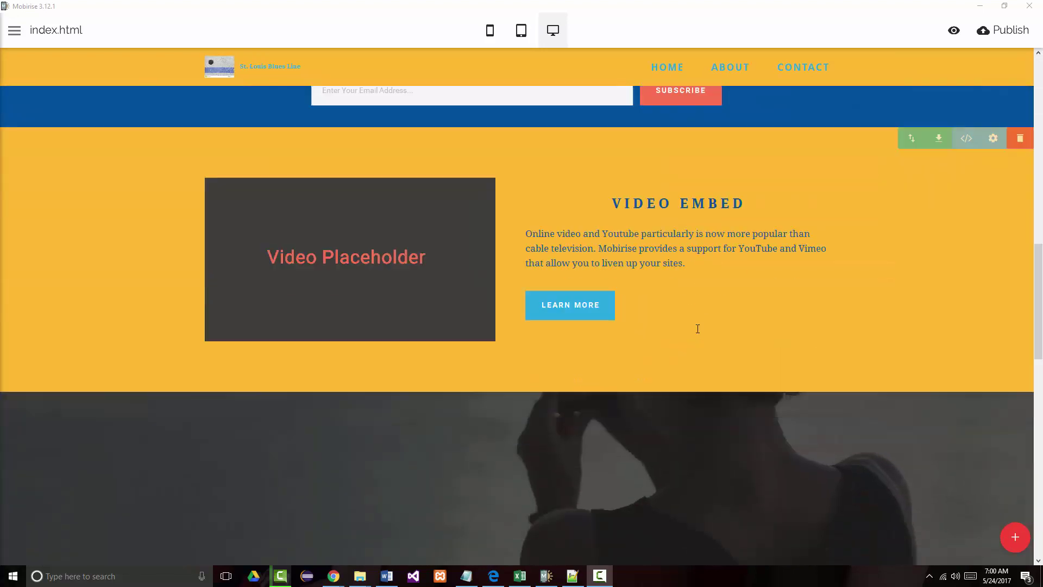
{"action": "scroll", "coordinate": [701, 332], "scroll_direction": "down", "scroll_amount": 10}
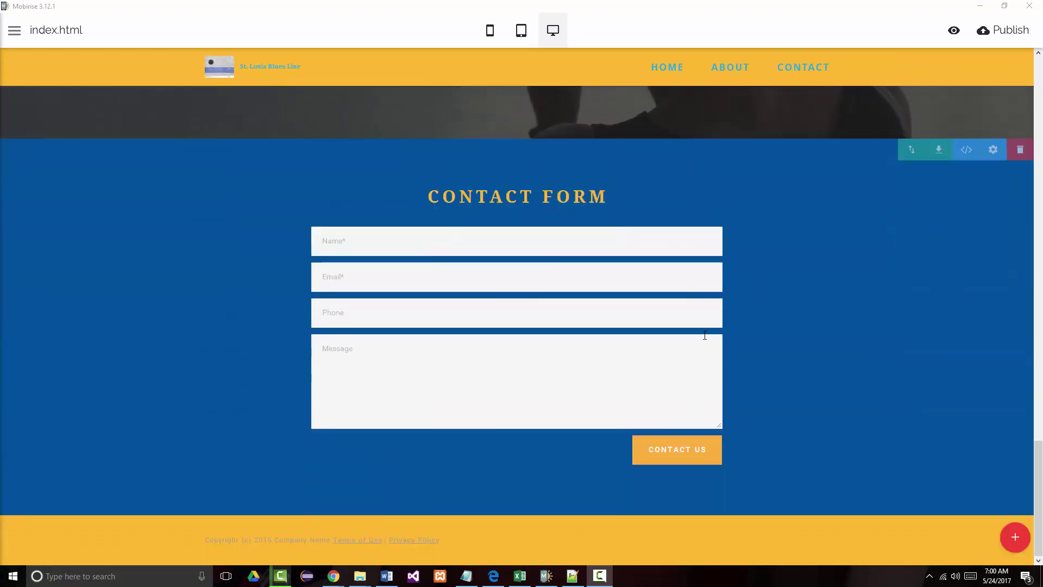
{"action": "scroll", "coordinate": [703, 334], "scroll_direction": "up", "scroll_amount": 5}
{"action": "scroll", "coordinate": [701, 343], "scroll_direction": "up", "scroll_amount": 15}
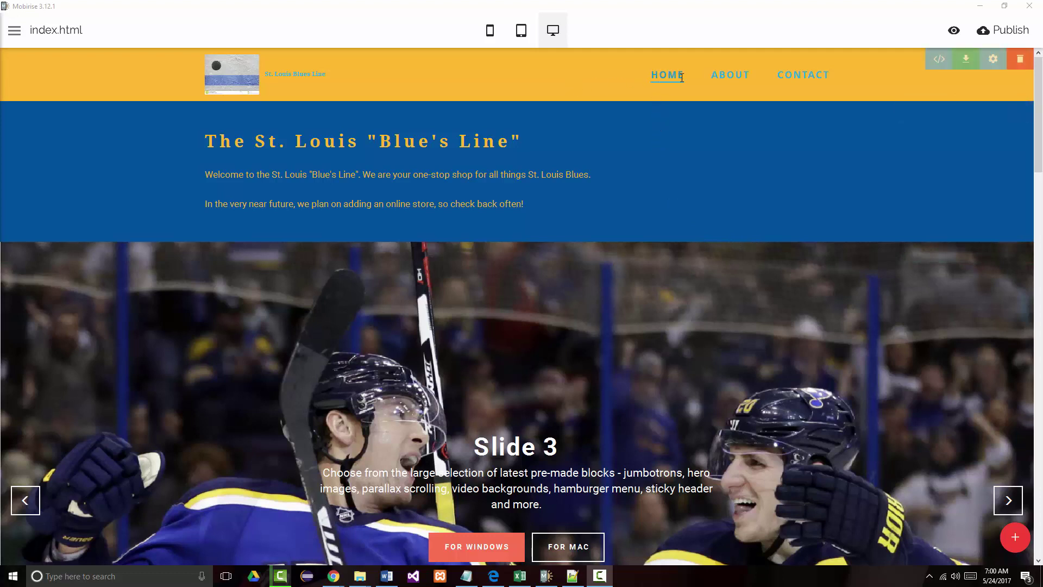
{"action": "left_click", "coordinate": [734, 80]}
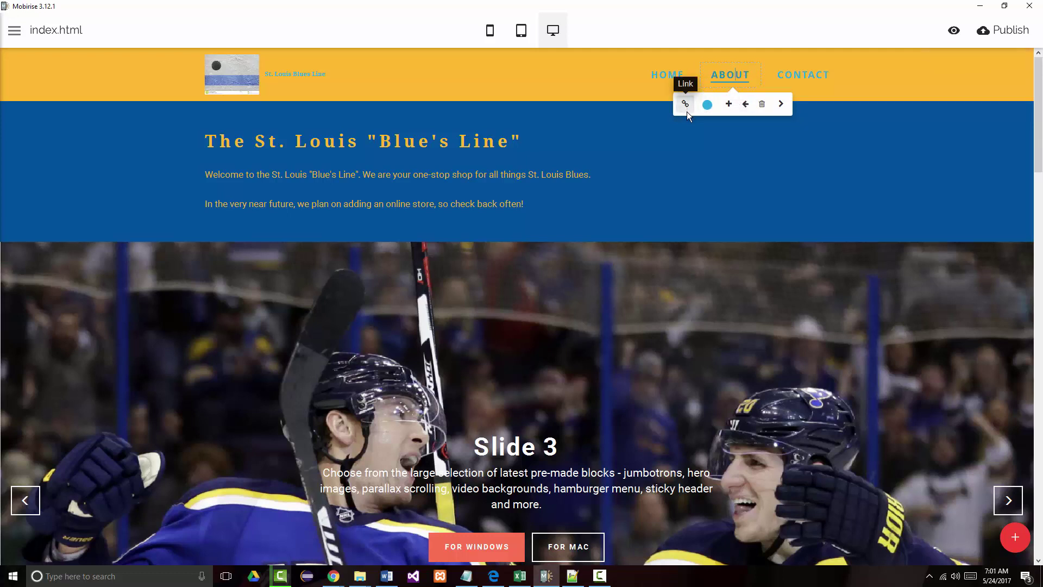
{"action": "left_click", "coordinate": [685, 108]}
{"action": "left_click", "coordinate": [663, 135]}
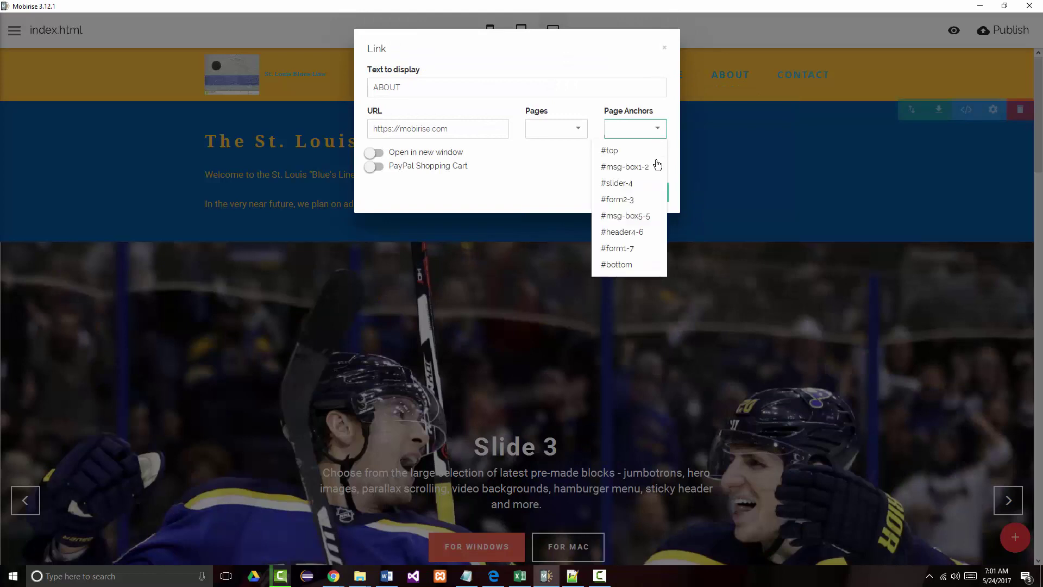
{"action": "mouse_move", "coordinate": [645, 186]}
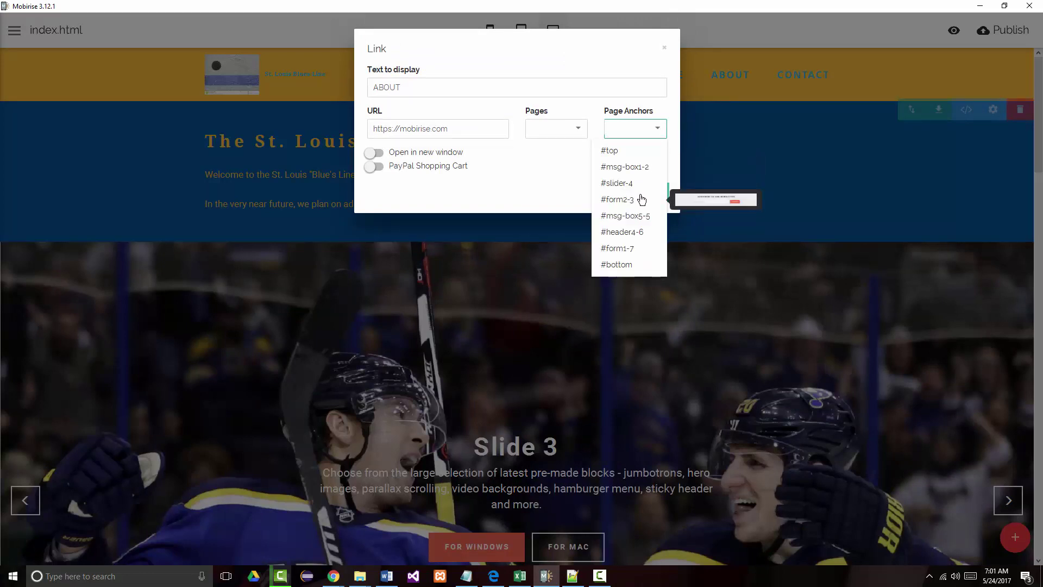
{"action": "mouse_move", "coordinate": [622, 236]}
{"action": "left_click", "coordinate": [618, 205]}
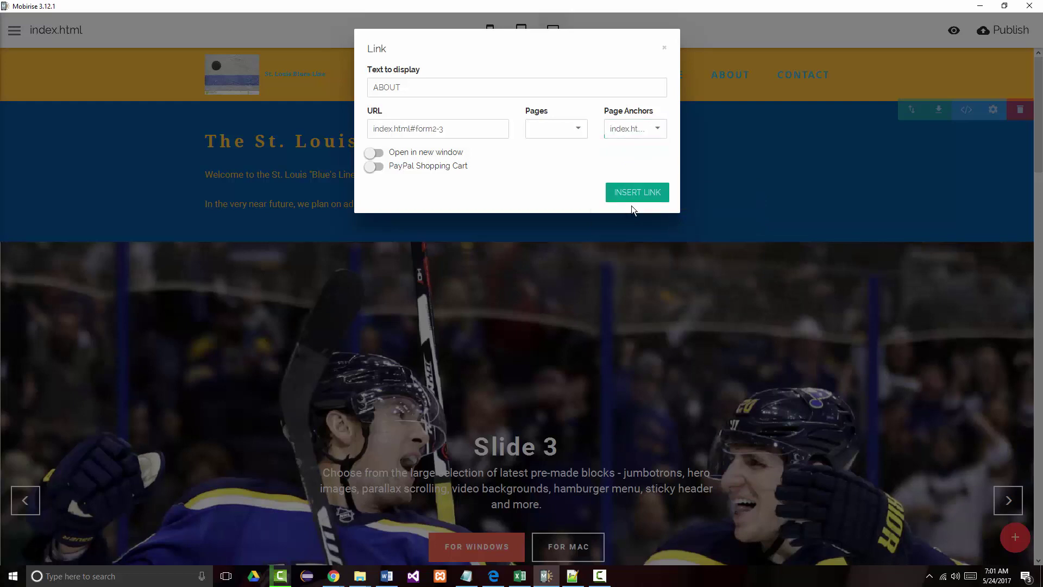
{"action": "left_click", "coordinate": [639, 196]}
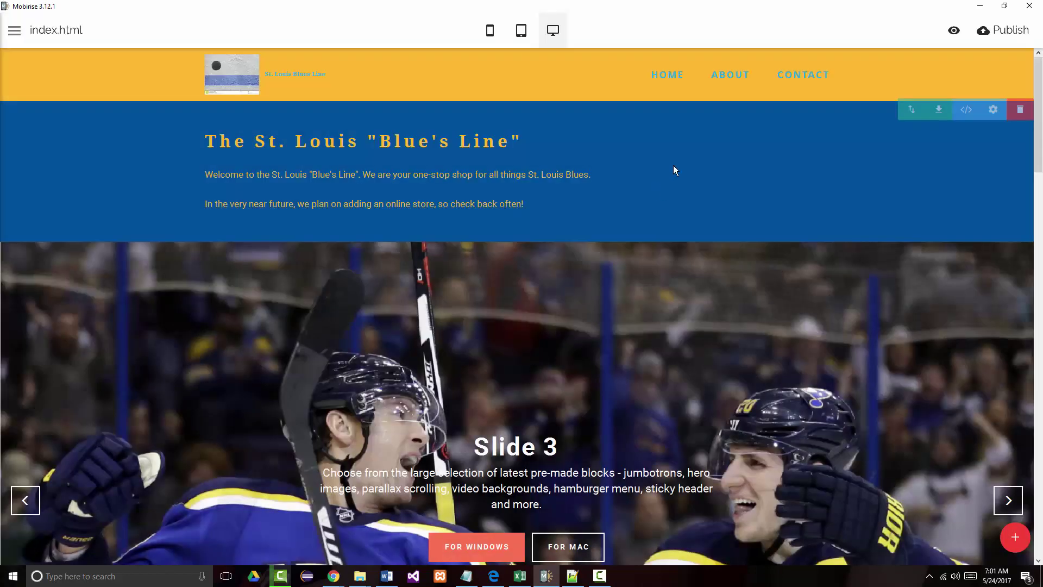
- Link the CONTACT menu item to the #form1-7 page anchor
{"action": "left_click", "coordinate": [798, 76]}
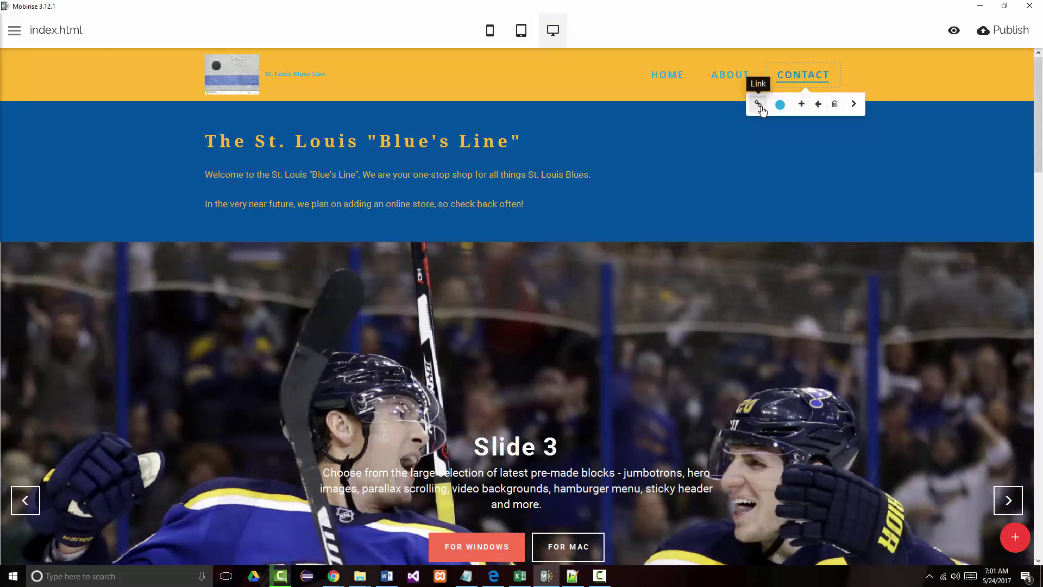
{"action": "key", "text": "ctrl+k"}
{"action": "left_click", "coordinate": [658, 128]}
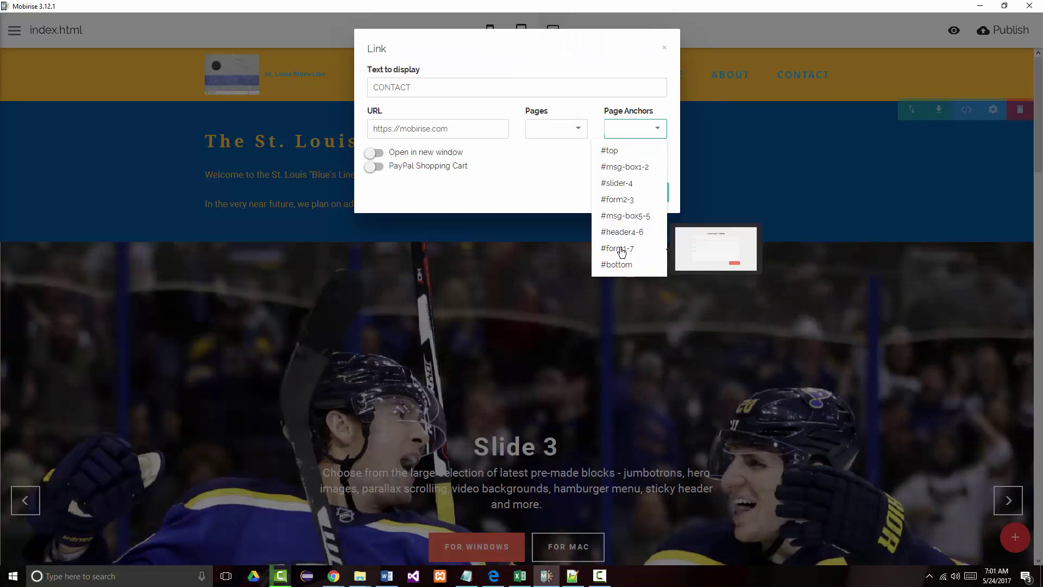
{"action": "left_click", "coordinate": [621, 249]}
{"action": "left_click", "coordinate": [661, 197]}
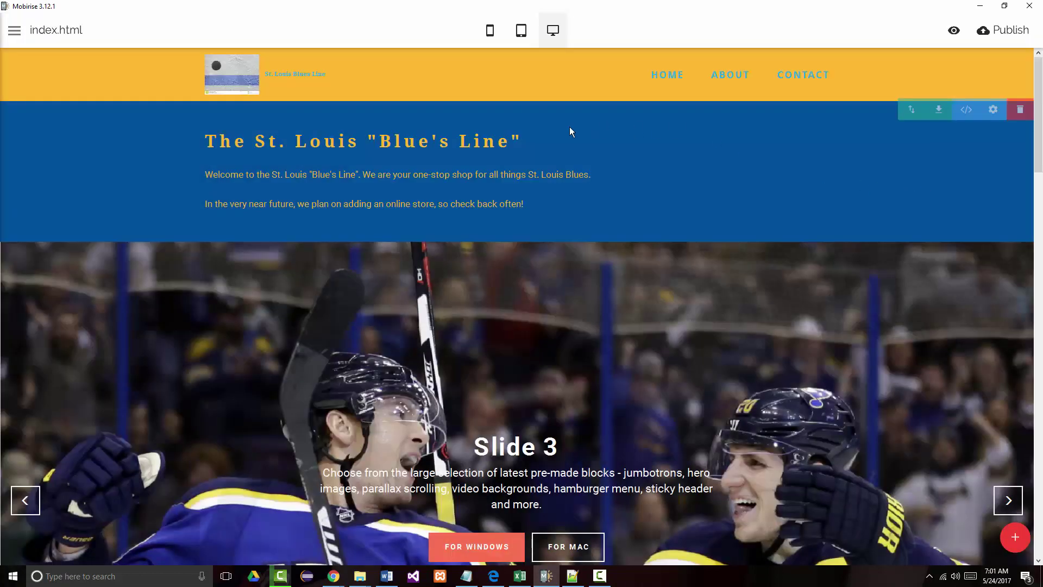
- Test the previewed nav links ABOUT, CONTACT, ABOUT and HOME in Edge
{"action": "left_click", "coordinate": [728, 75]}
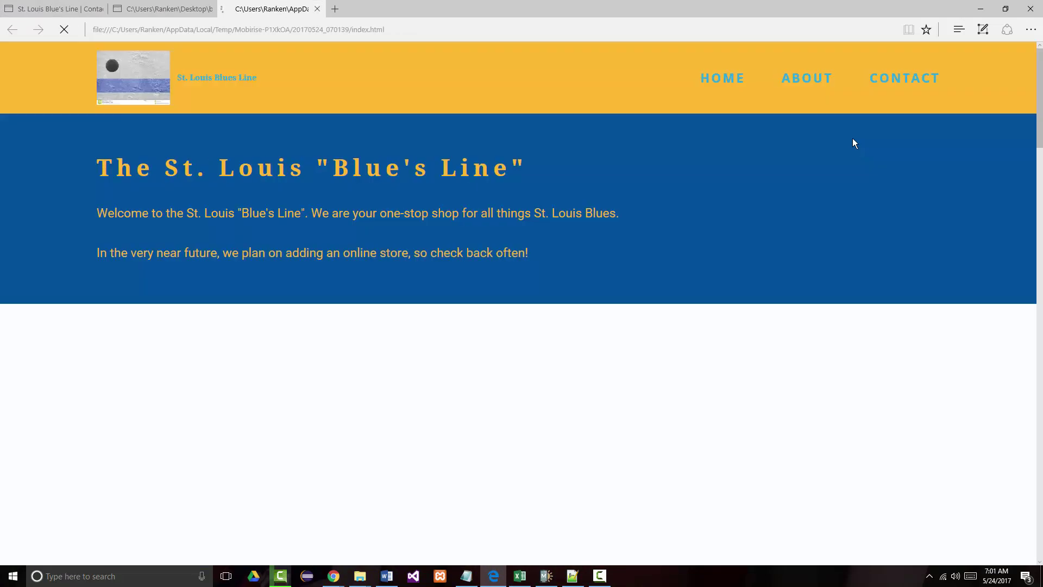
{"action": "left_click", "coordinate": [814, 84]}
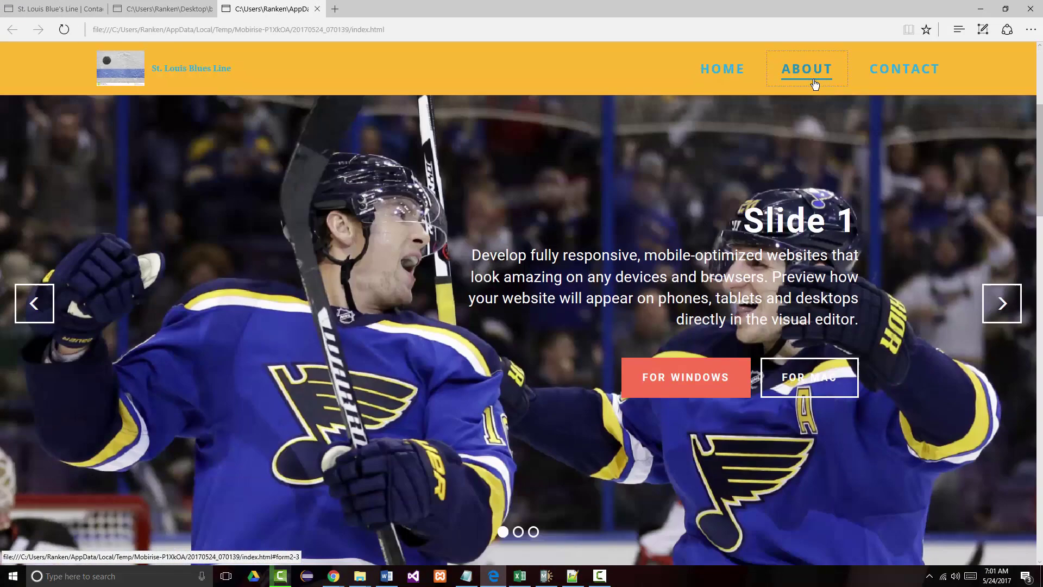
{"action": "left_click", "coordinate": [894, 75]}
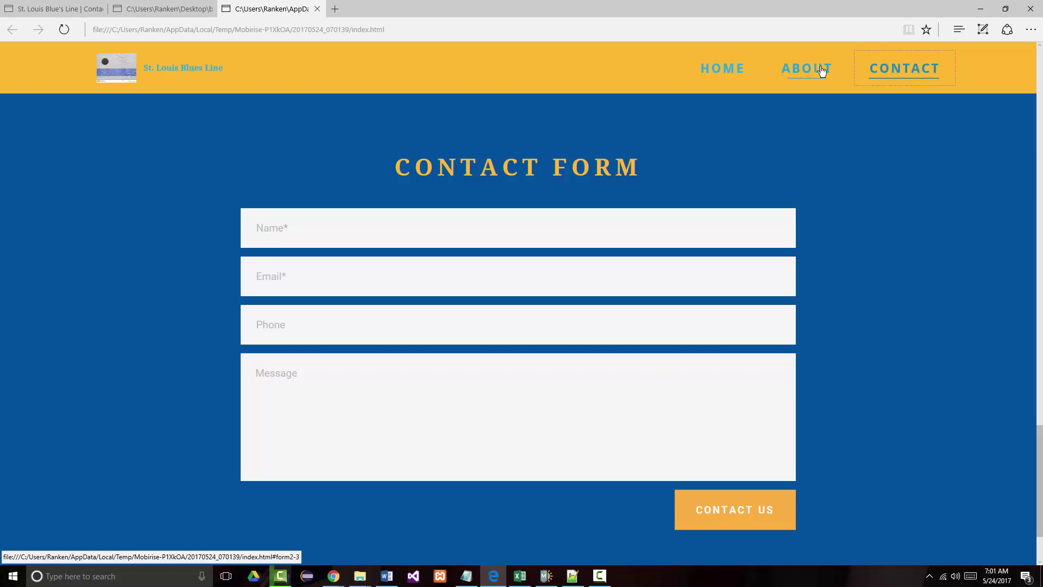
{"action": "left_click", "coordinate": [815, 73]}
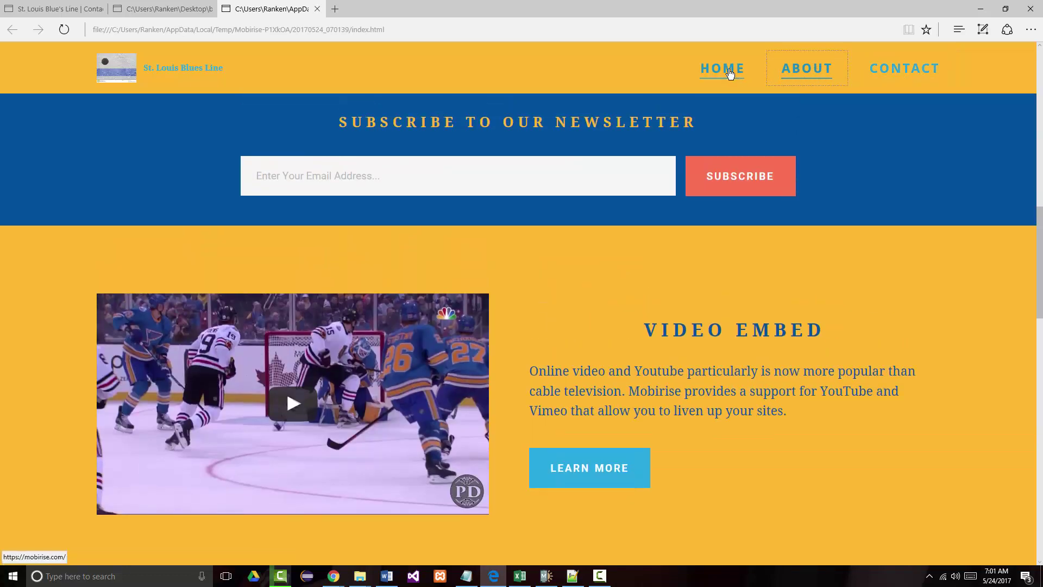
{"action": "left_click", "coordinate": [726, 72]}
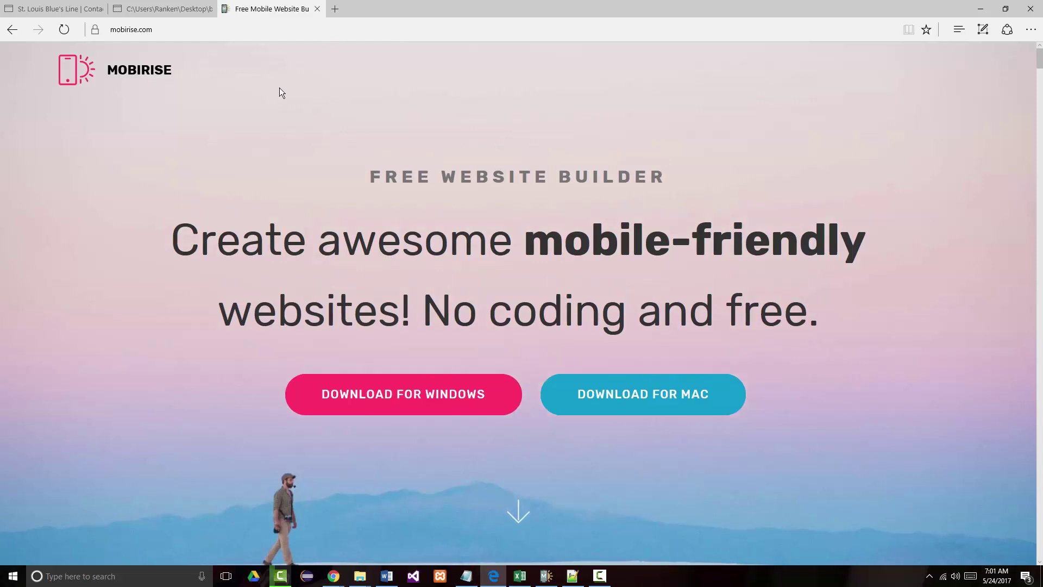
- Look through the open Edge tabs and close the mobirise.com tab
{"action": "left_click", "coordinate": [67, 11]}
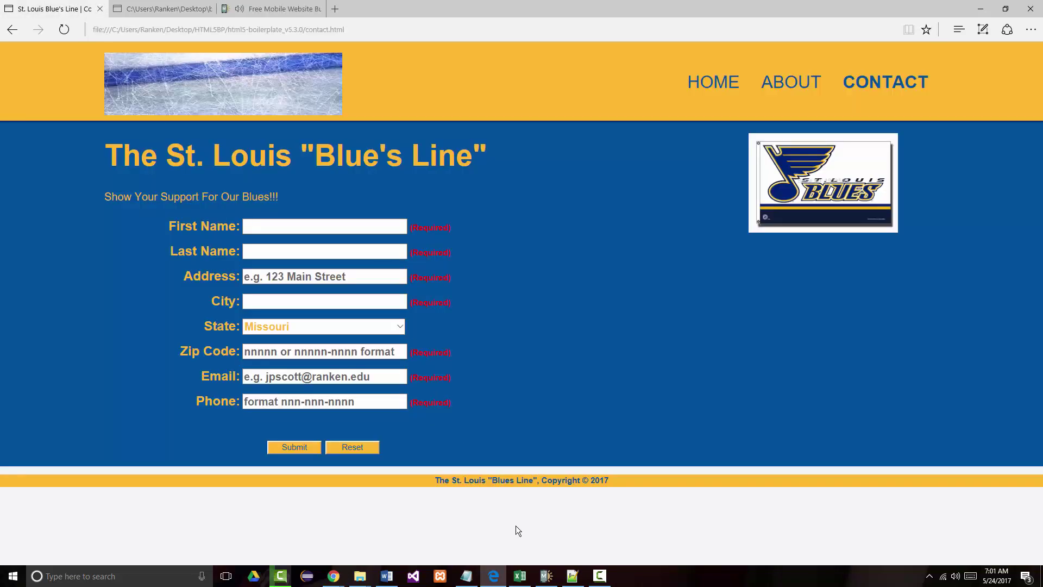
{"action": "left_click", "coordinate": [168, 11]}
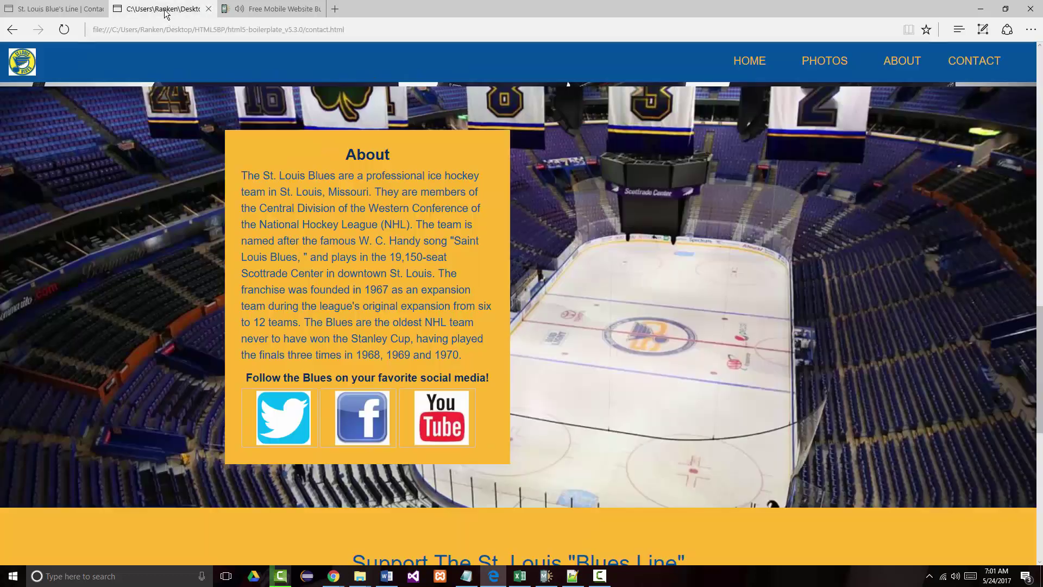
{"action": "left_click", "coordinate": [232, 10]}
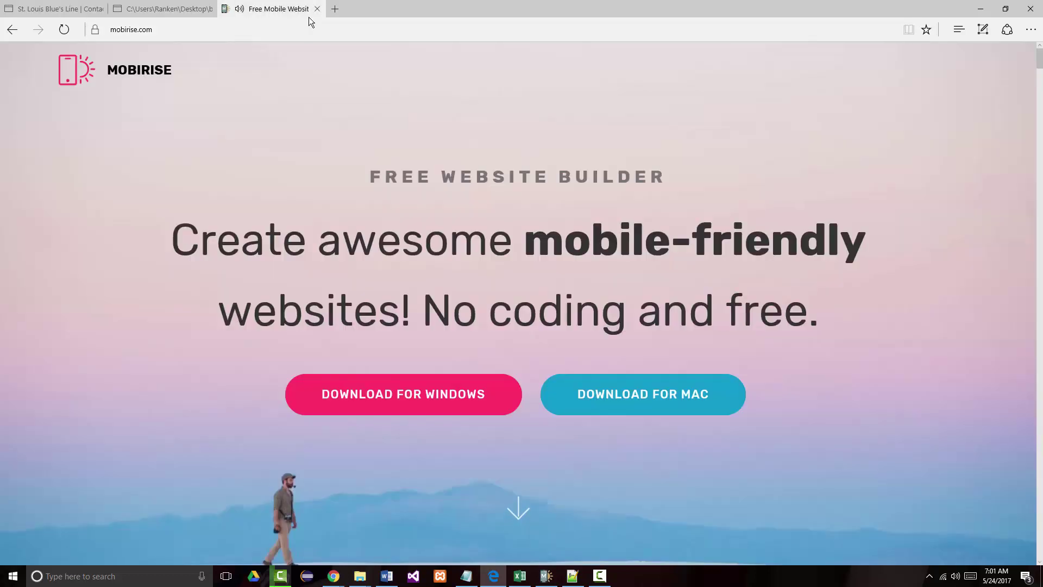
{"action": "left_click", "coordinate": [317, 9]}
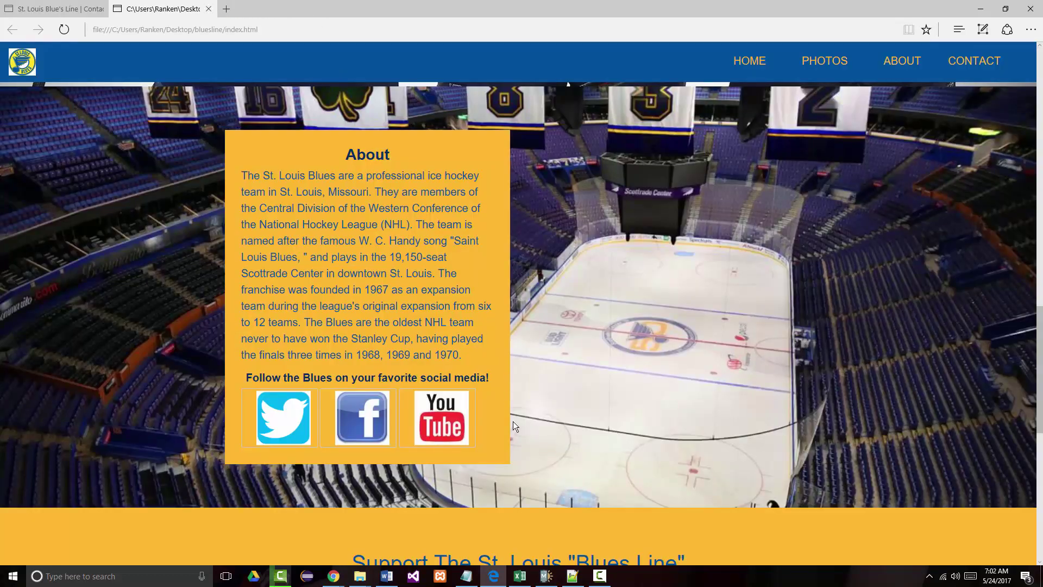
- Back in Mobirise, link the HOME menu item to the #top page anchor
{"action": "left_click", "coordinate": [546, 576]}
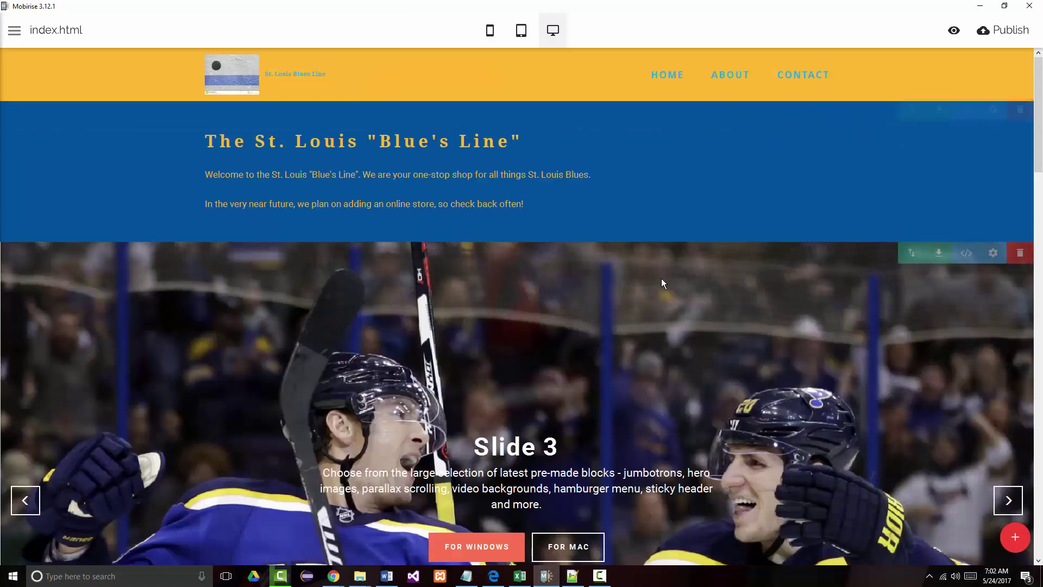
{"action": "left_click", "coordinate": [667, 74]}
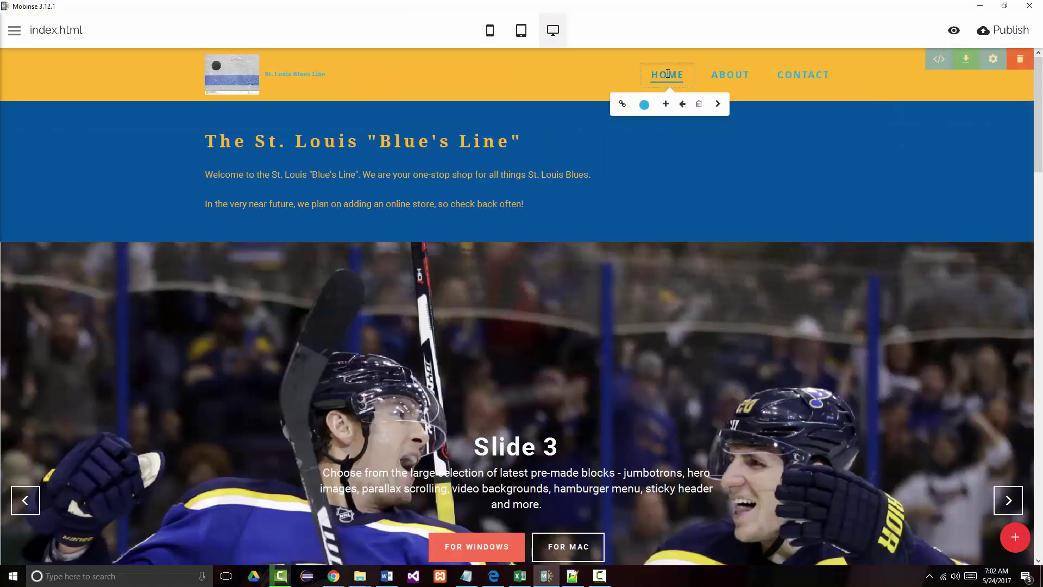
{"action": "left_click", "coordinate": [622, 103]}
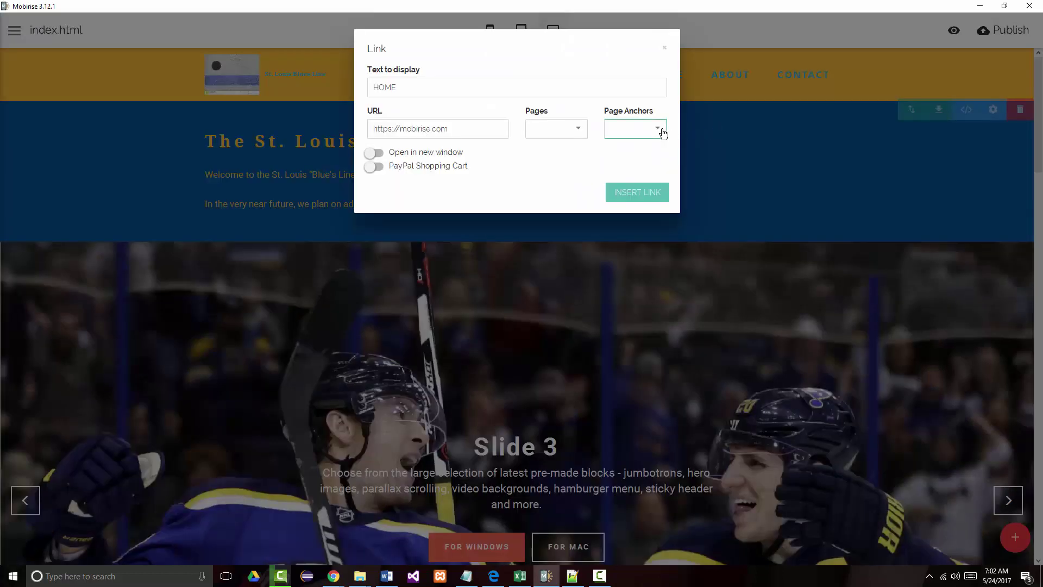
{"action": "left_click", "coordinate": [664, 131]}
{"action": "left_click", "coordinate": [619, 153]}
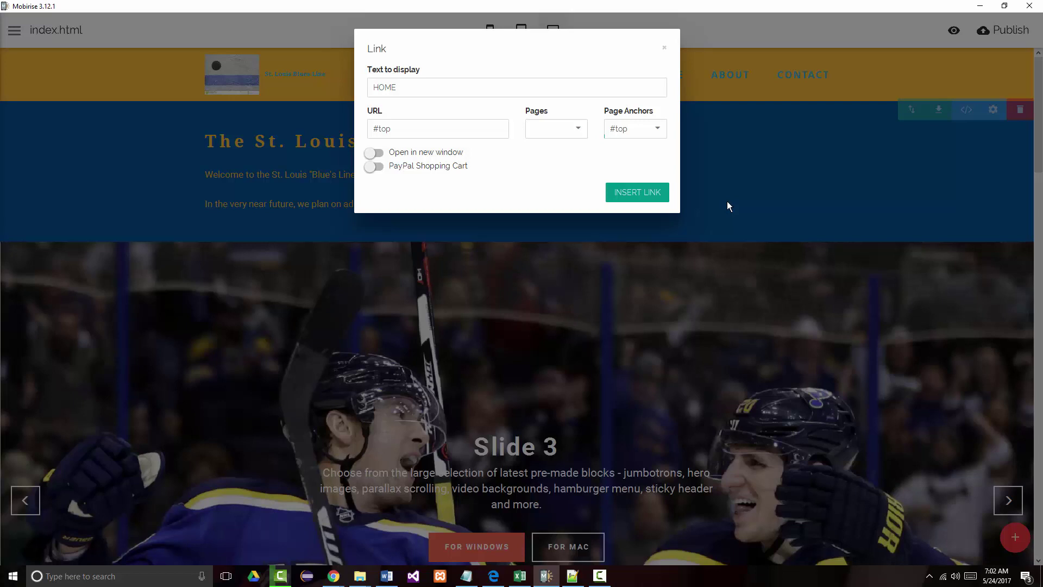
{"action": "left_click", "coordinate": [625, 196]}
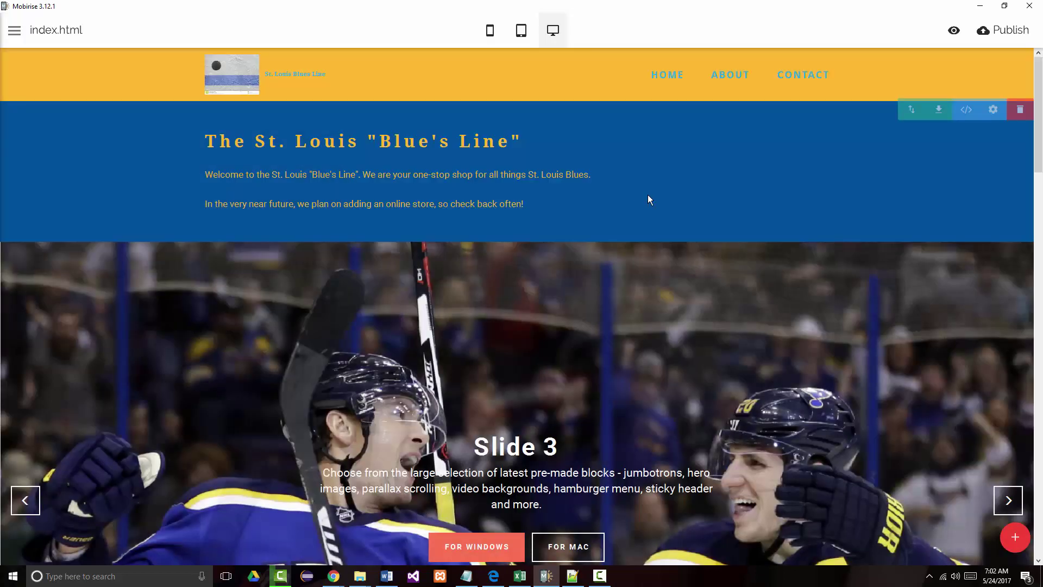
- Preview the site, test CONTACT, ABOUT, HOME and CONTACT jumps, then close the preview
{"action": "left_click", "coordinate": [955, 30]}
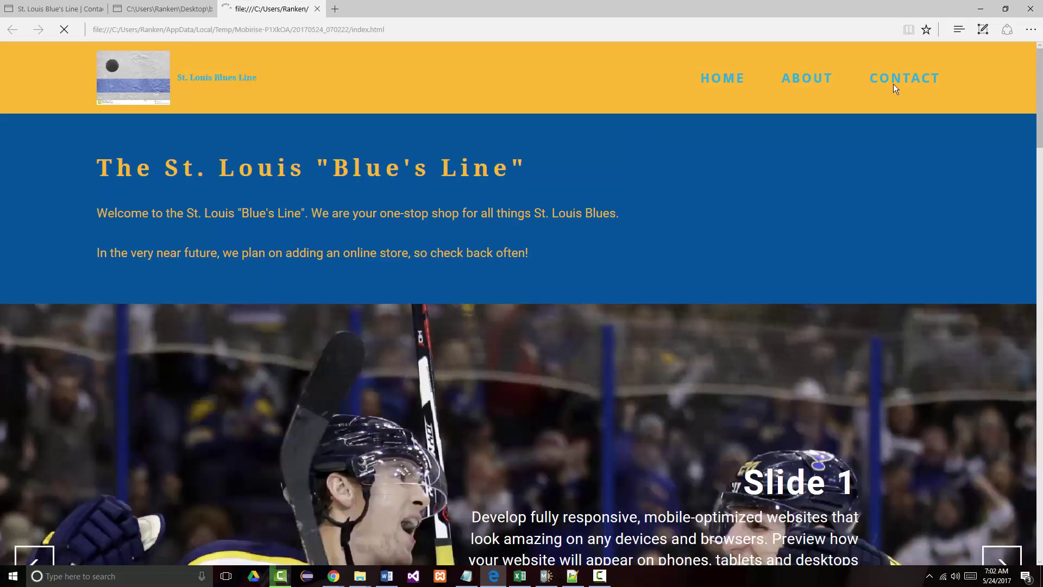
{"action": "left_click", "coordinate": [893, 81]}
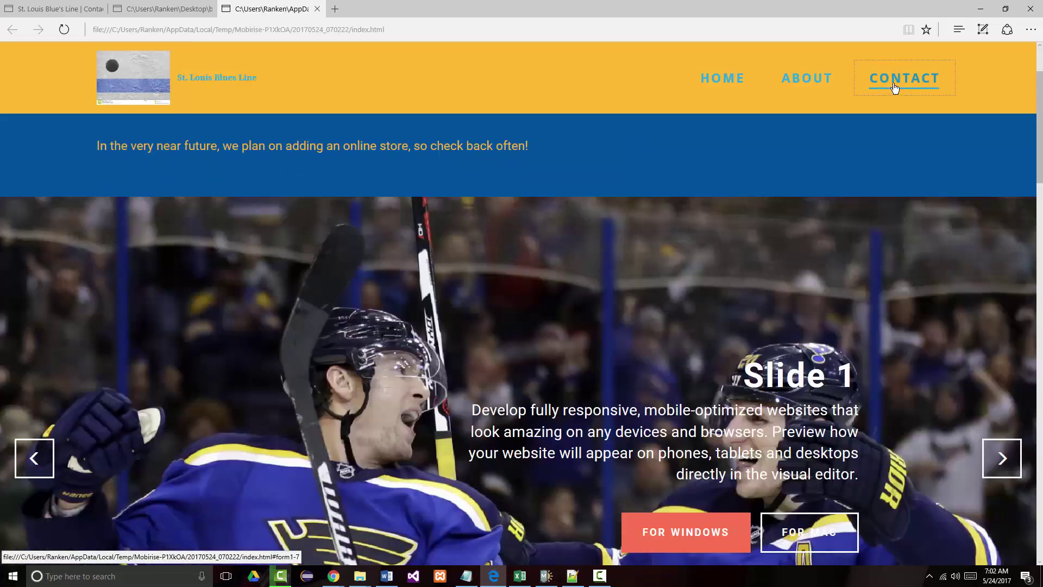
{"action": "left_click", "coordinate": [813, 73]}
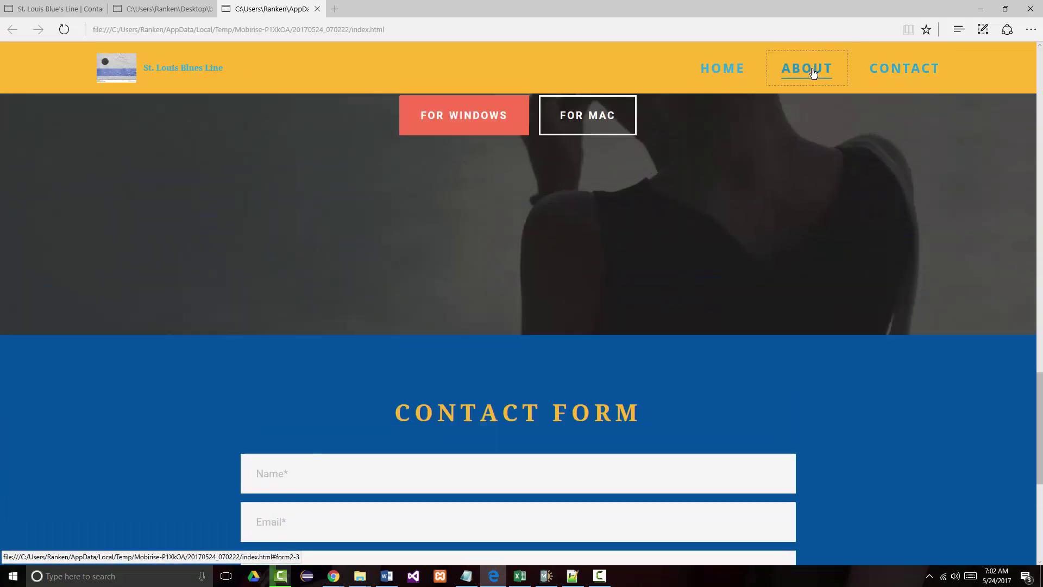
{"action": "left_click", "coordinate": [728, 70]}
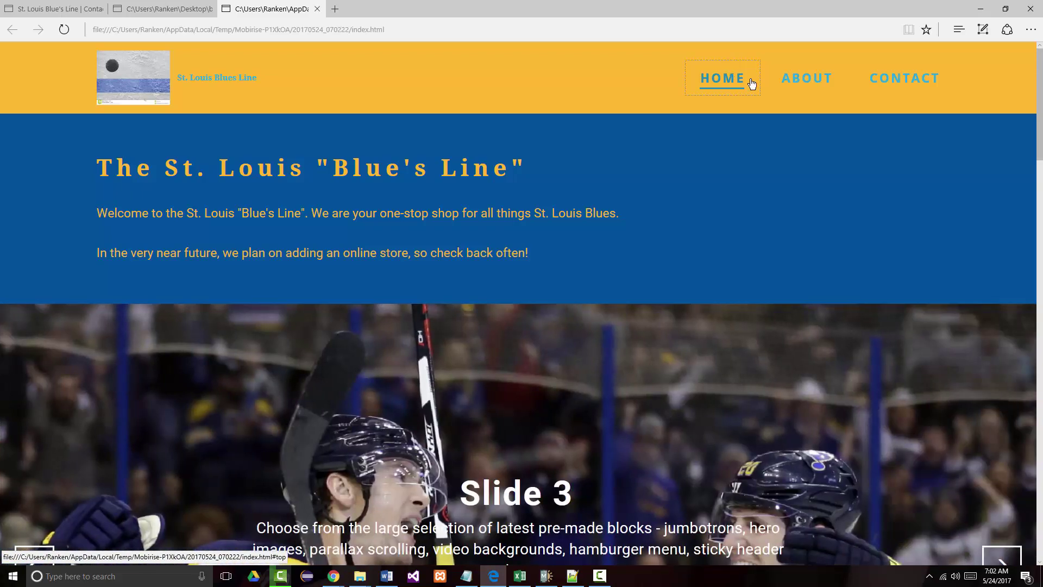
{"action": "left_click", "coordinate": [915, 80]}
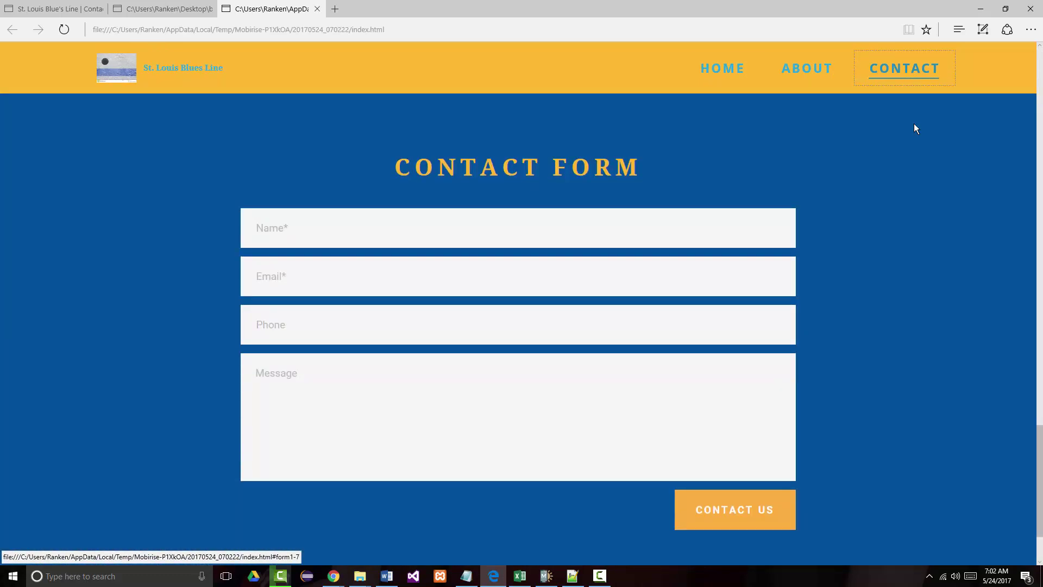
{"action": "left_click", "coordinate": [318, 9]}
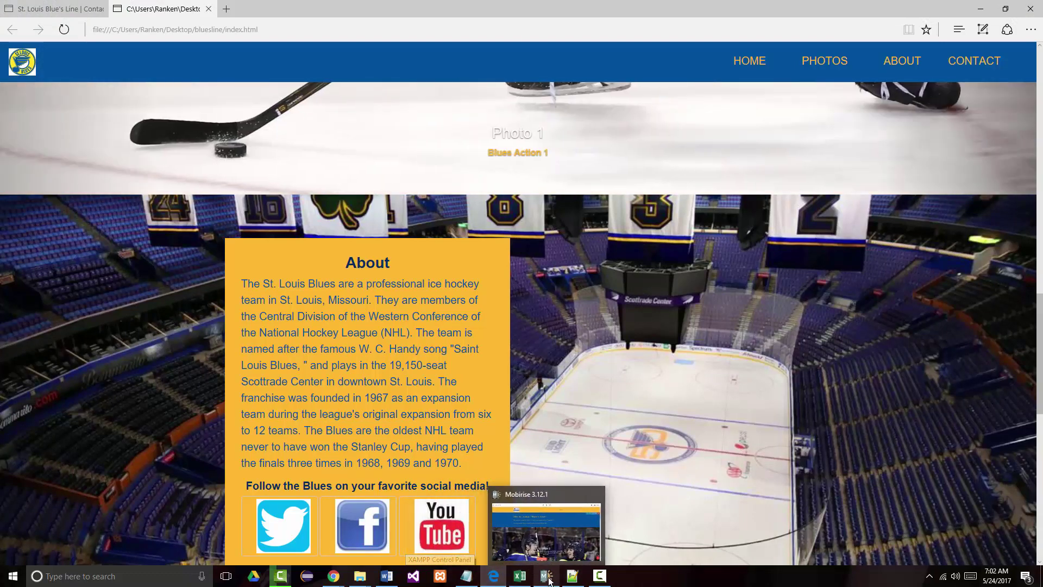
- Add a new menu item after CONTACT and rename it SHOP
{"action": "left_click", "coordinate": [576, 524]}
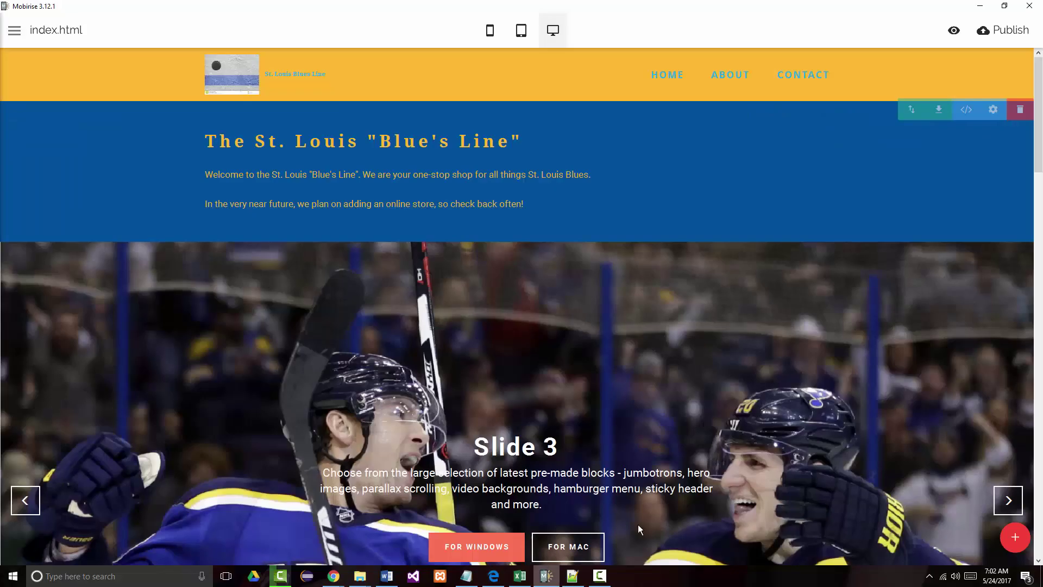
{"action": "left_click", "coordinate": [806, 75]}
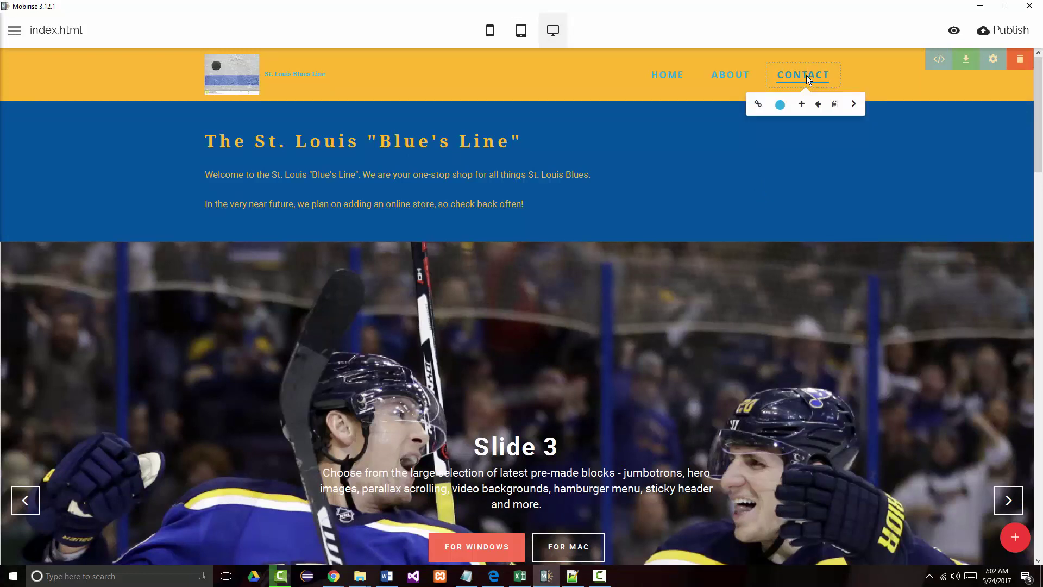
{"action": "left_click", "coordinate": [800, 105]}
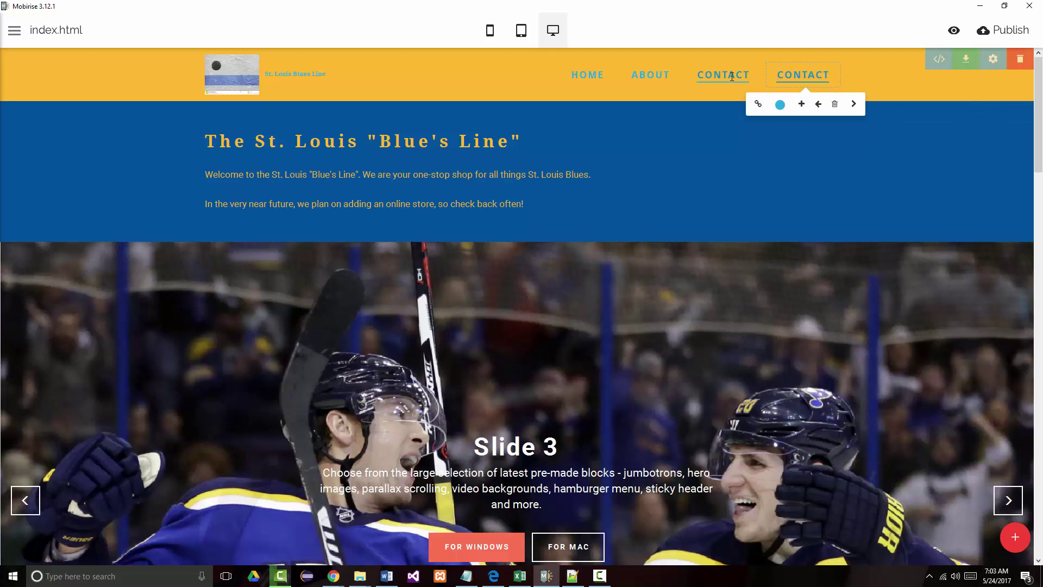
{"action": "double_click", "coordinate": [806, 76]}
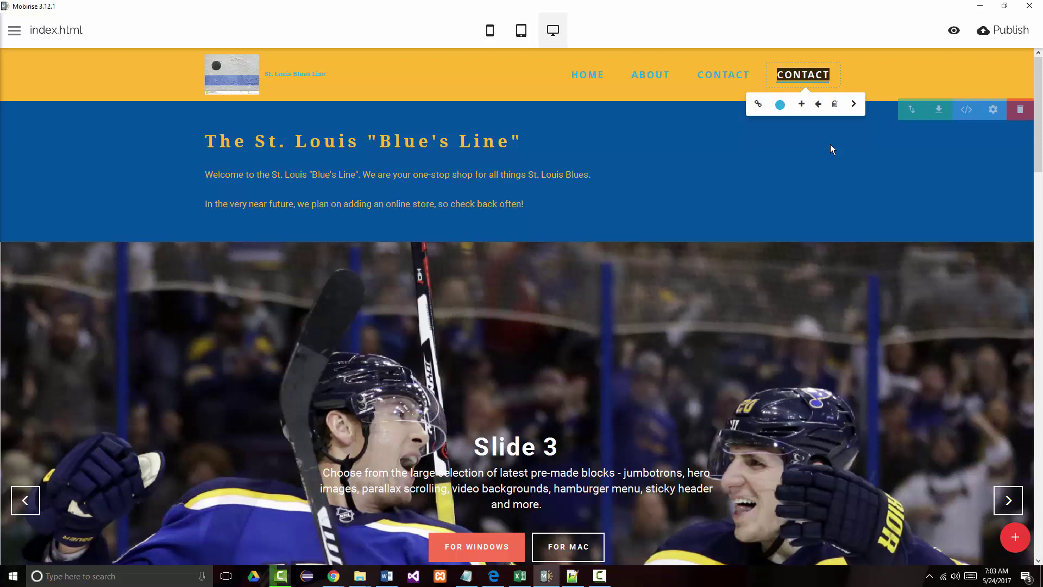
{"action": "type", "text": "SHOP"}
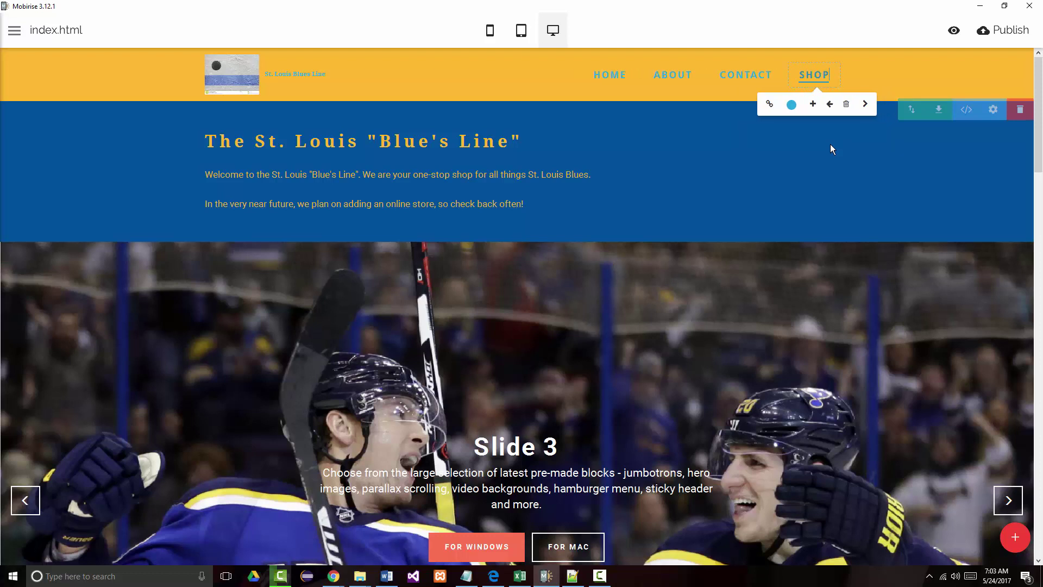
{"action": "left_click", "coordinate": [775, 145]}
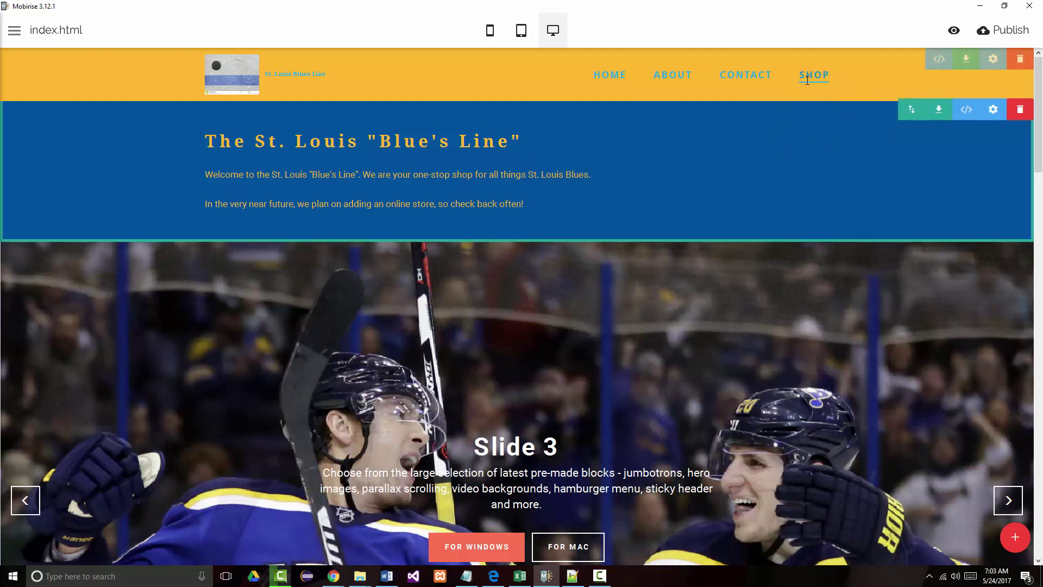
{"action": "left_click", "coordinate": [814, 77]}
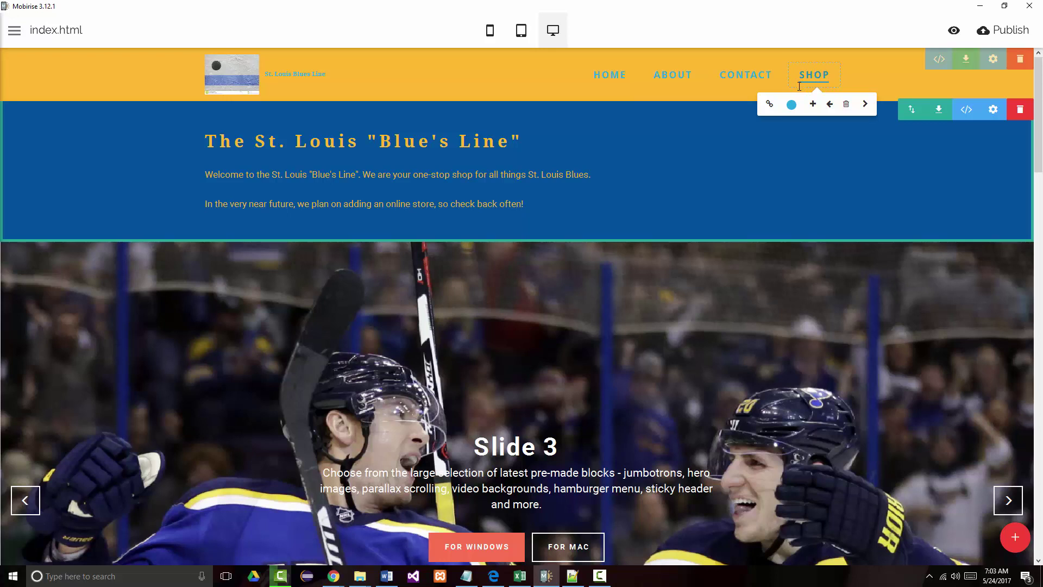
{"action": "left_click", "coordinate": [14, 31]}
{"action": "left_click", "coordinate": [16, 32]}
- Create a new page and rename its file from page1 to shop.html
{"action": "left_click", "coordinate": [15, 32]}
{"action": "left_click", "coordinate": [24, 70]}
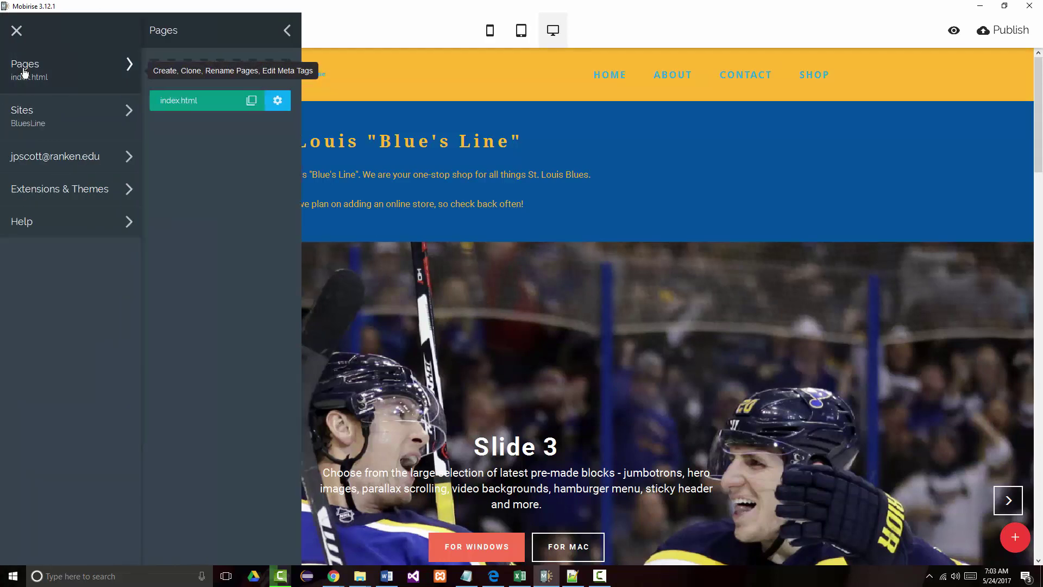
{"action": "left_click", "coordinate": [215, 75]}
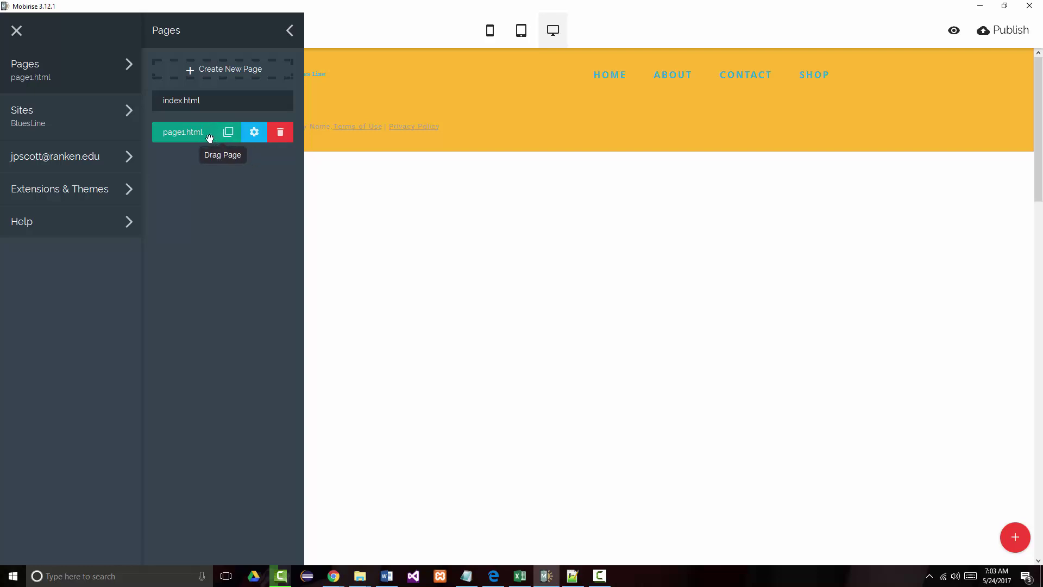
{"action": "left_click", "coordinate": [251, 134]}
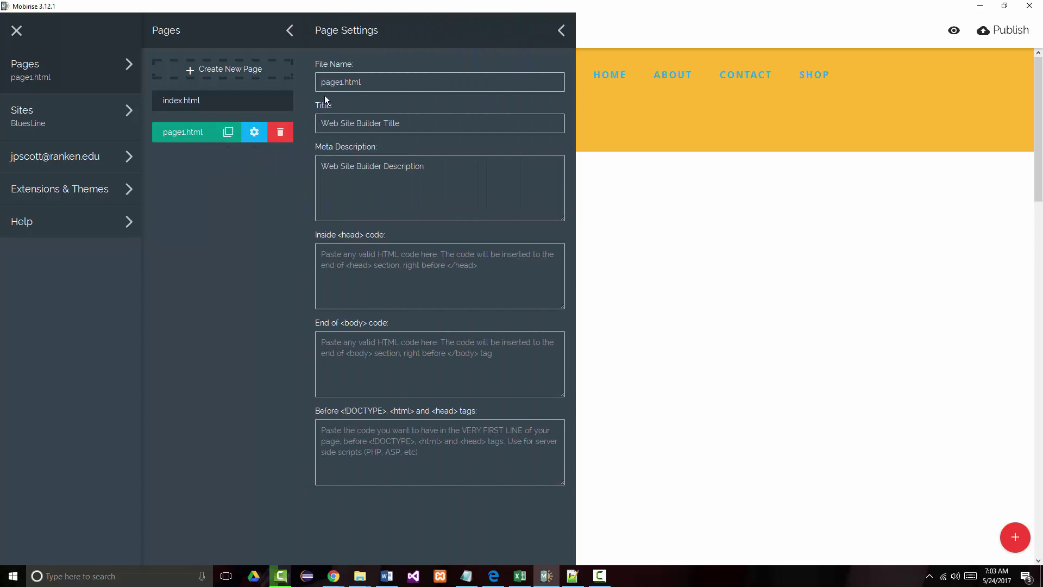
{"action": "double_click", "coordinate": [341, 82]}
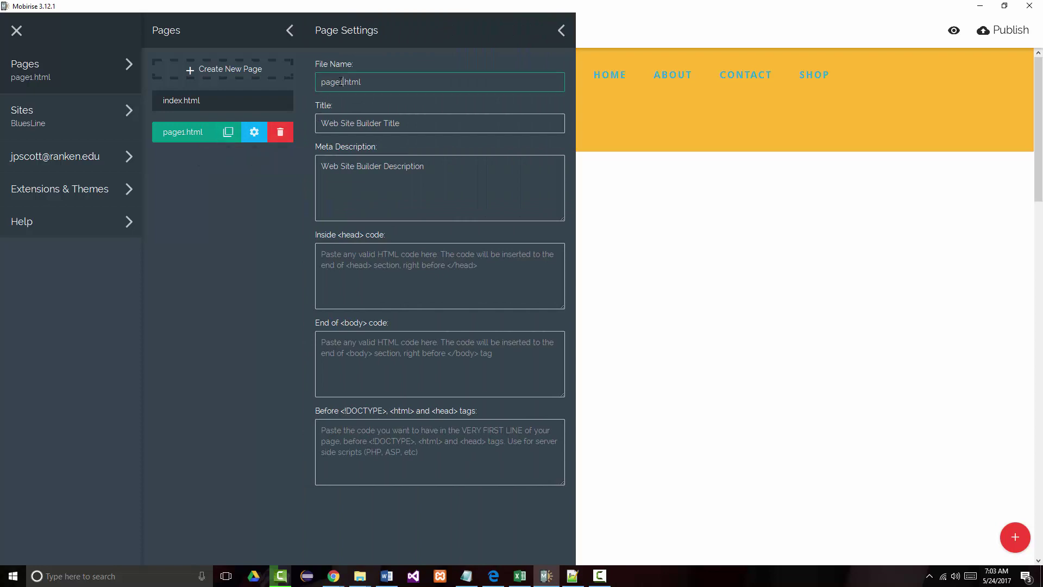
{"action": "type", "text": "shop"}
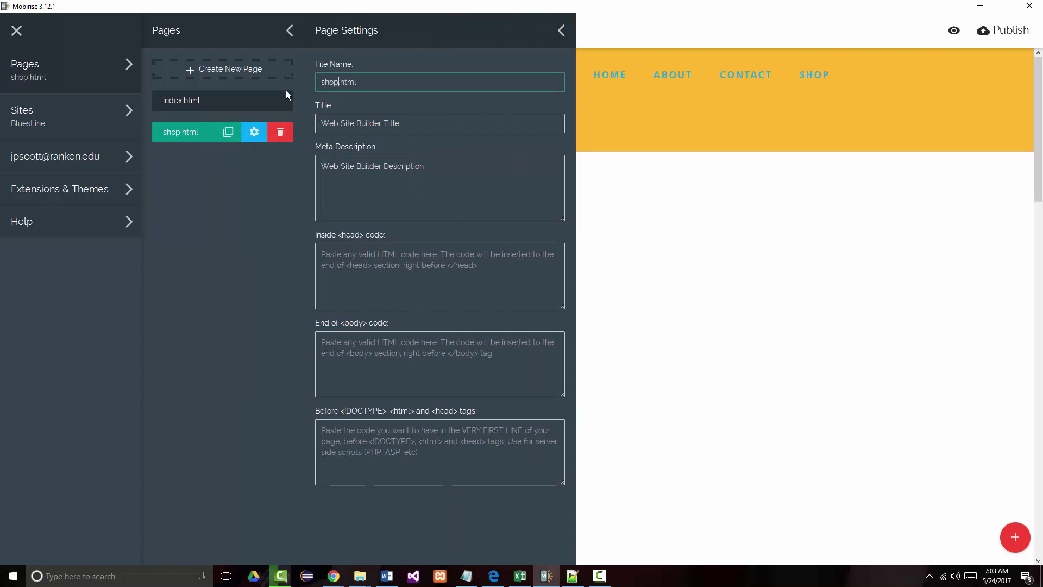
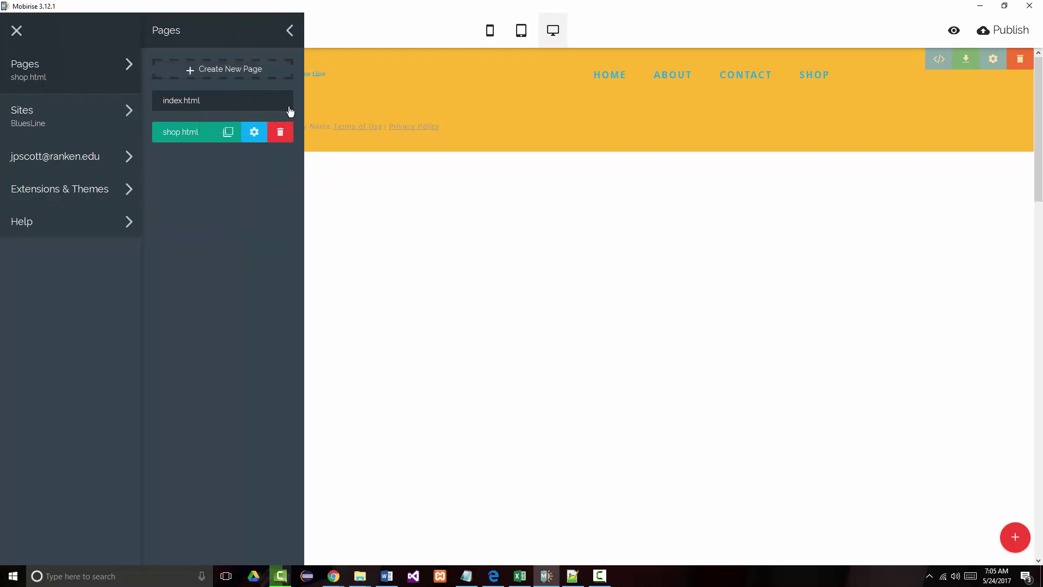
- On index.html, retarget the SHOP menu link from its index anchor to shop.html
{"action": "left_click", "coordinate": [190, 101]}
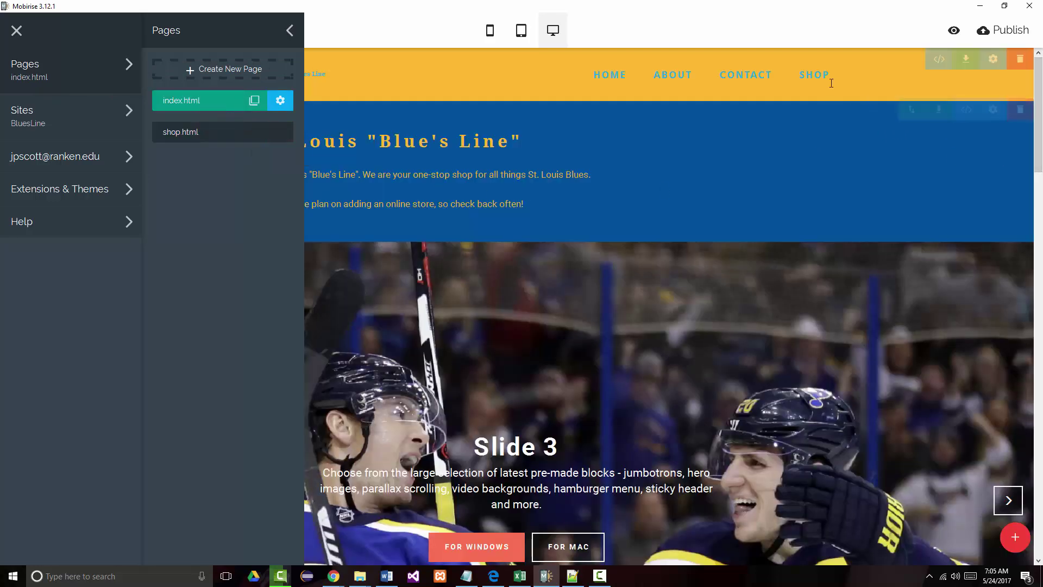
{"action": "left_click", "coordinate": [813, 76]}
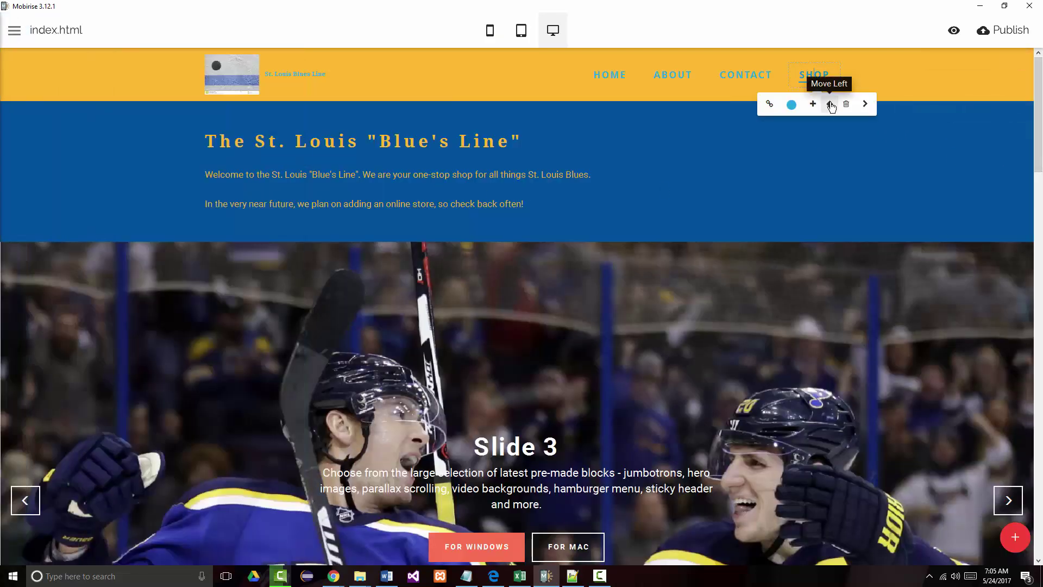
{"action": "left_click", "coordinate": [770, 106]}
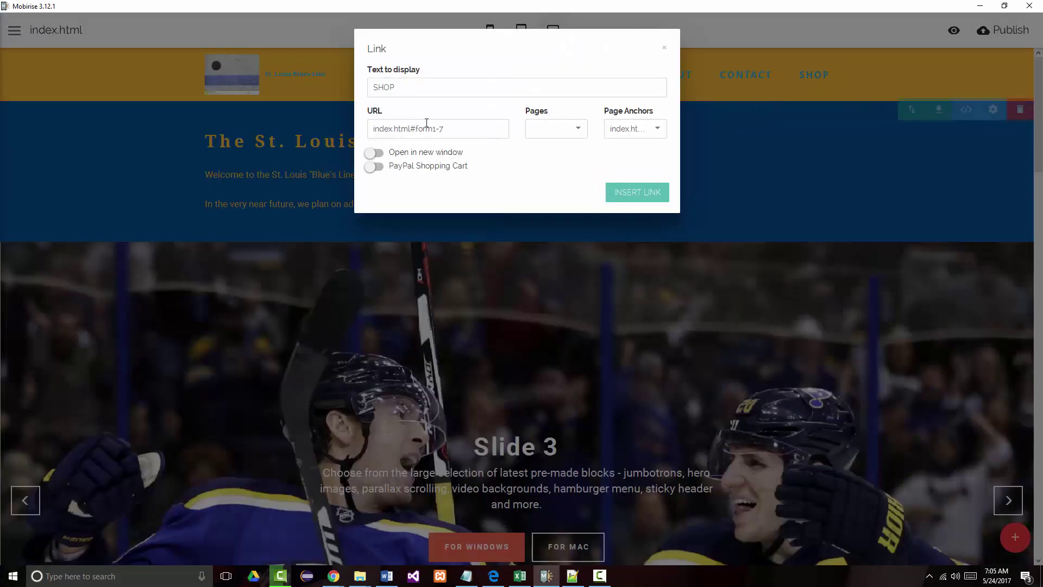
{"action": "left_click", "coordinate": [582, 130]}
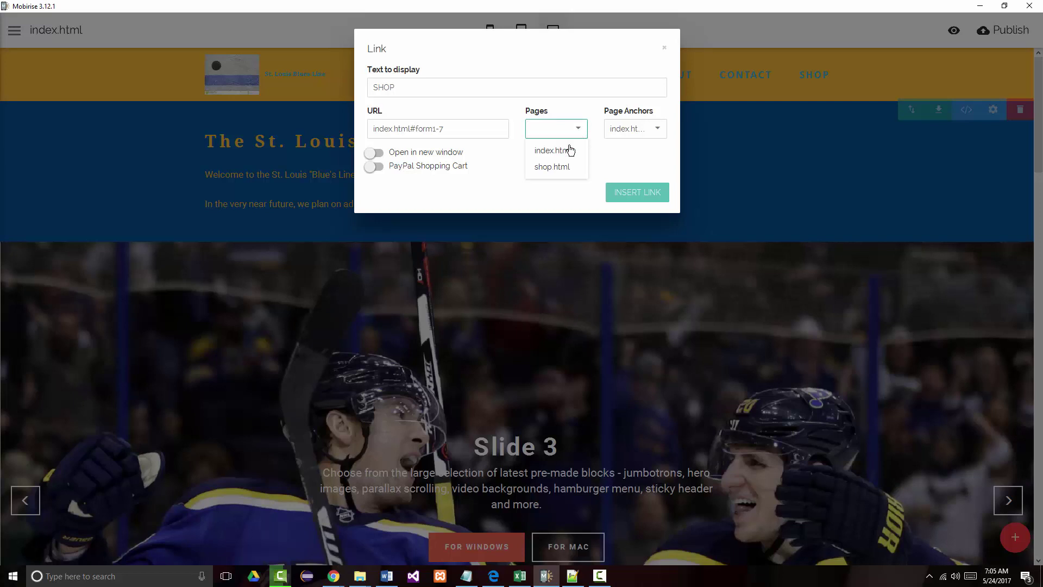
{"action": "left_click", "coordinate": [553, 167]}
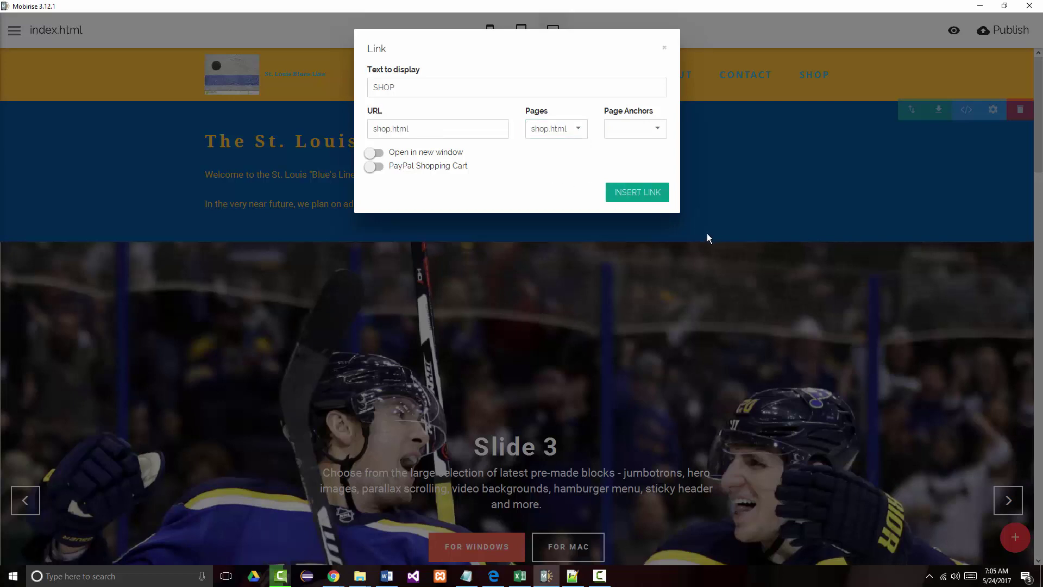
{"action": "left_click", "coordinate": [646, 191]}
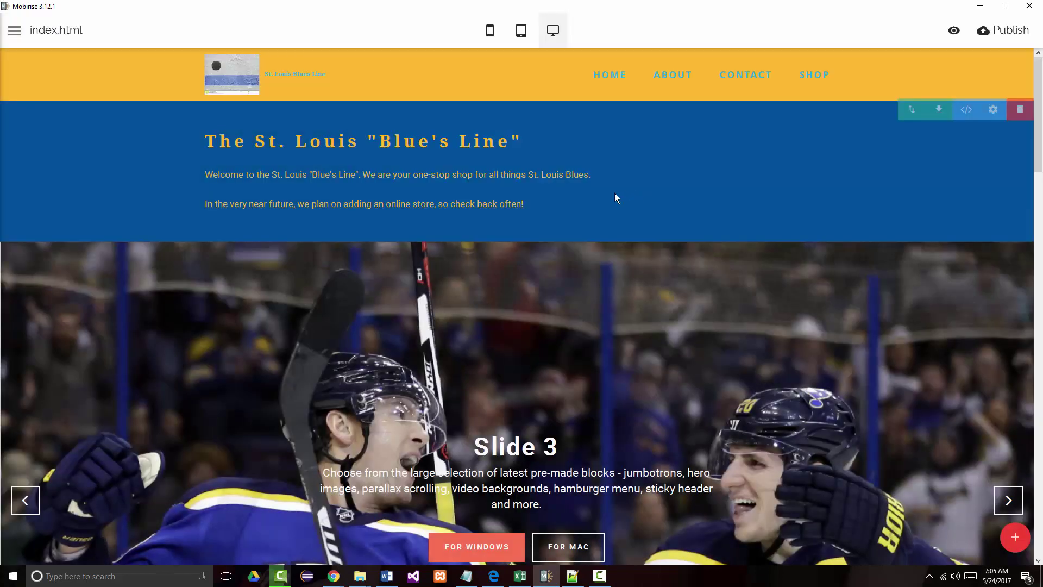
- Preview index.html in Edge, click through SHOP, HOME, ABOUT and CONTACT, then close the tab and return to Mobirise
{"action": "left_click", "coordinate": [954, 30]}
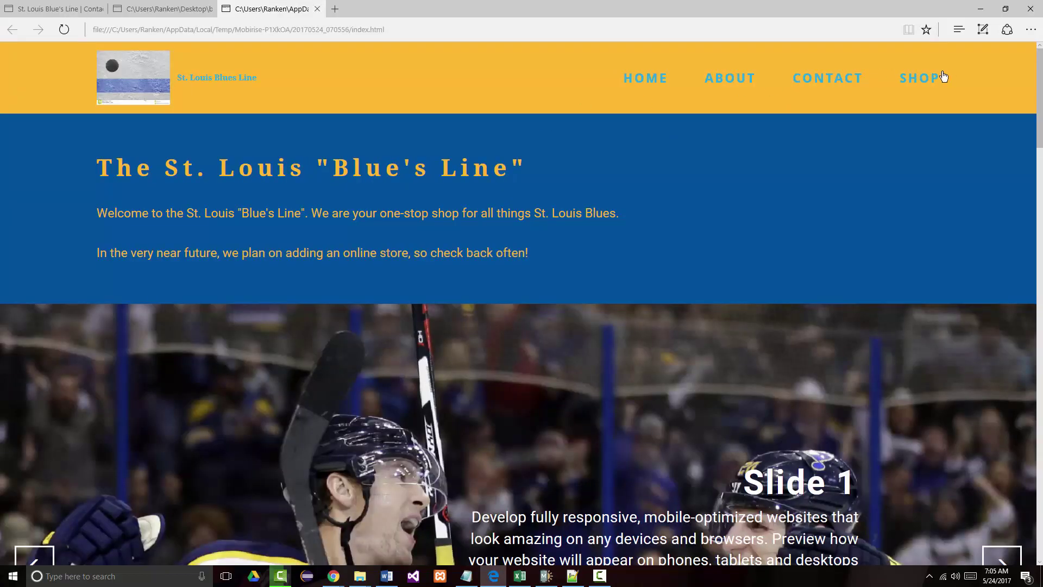
{"action": "left_click", "coordinate": [924, 79]}
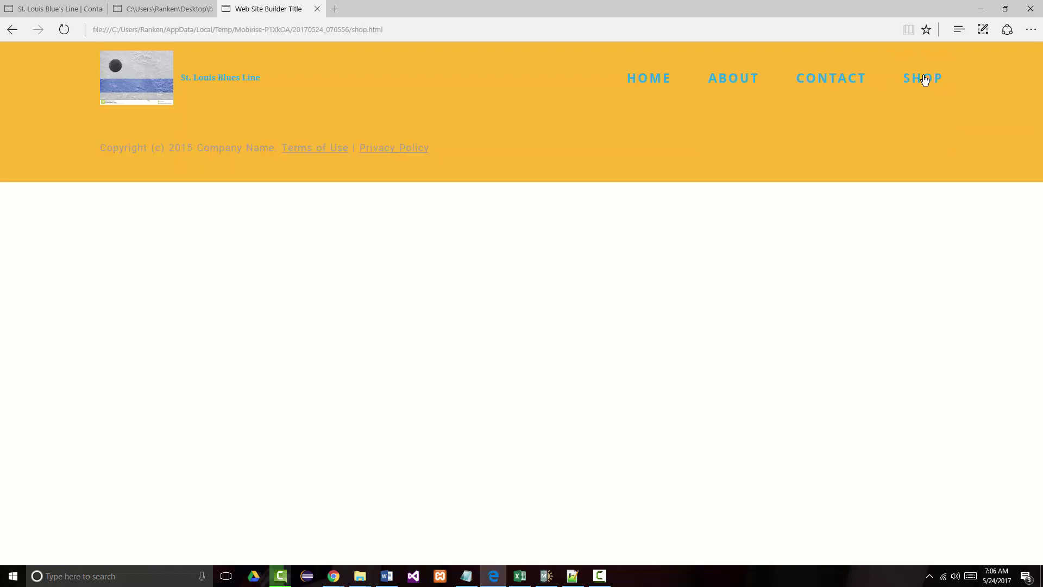
{"action": "left_click", "coordinate": [646, 85]}
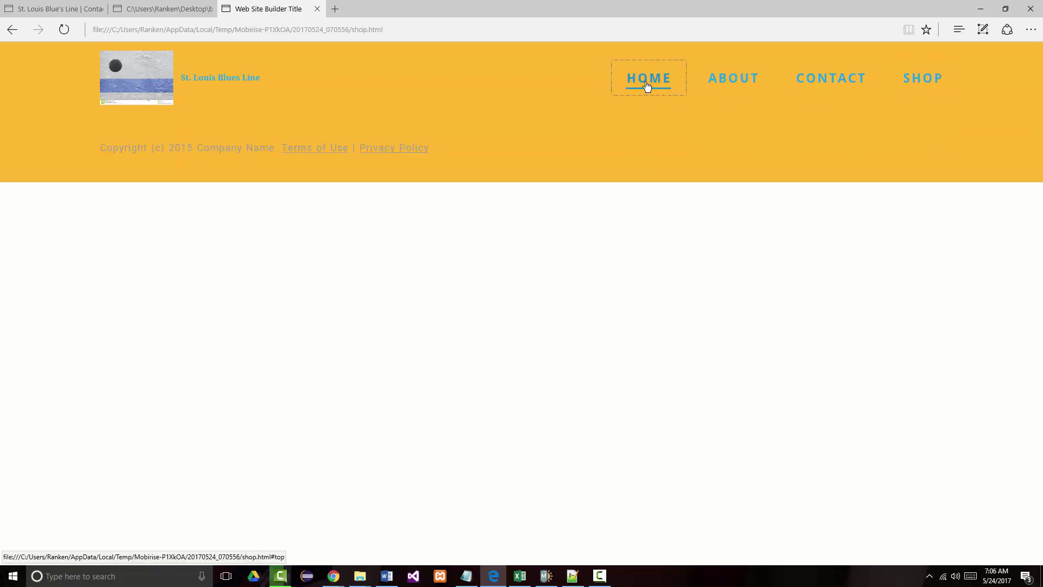
{"action": "left_click", "coordinate": [757, 83]}
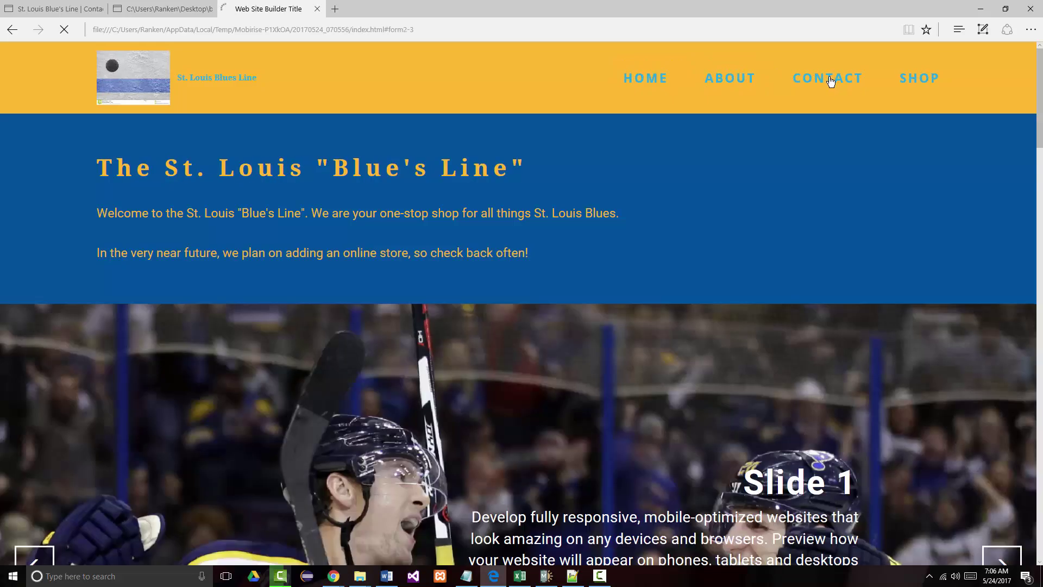
{"action": "left_click", "coordinate": [729, 77]}
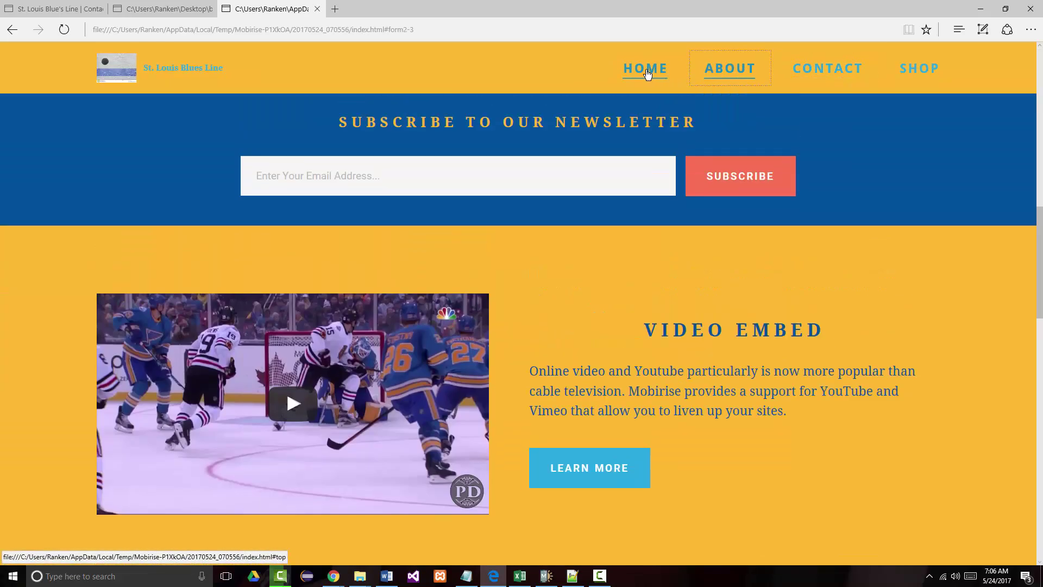
{"action": "left_click", "coordinate": [647, 75]}
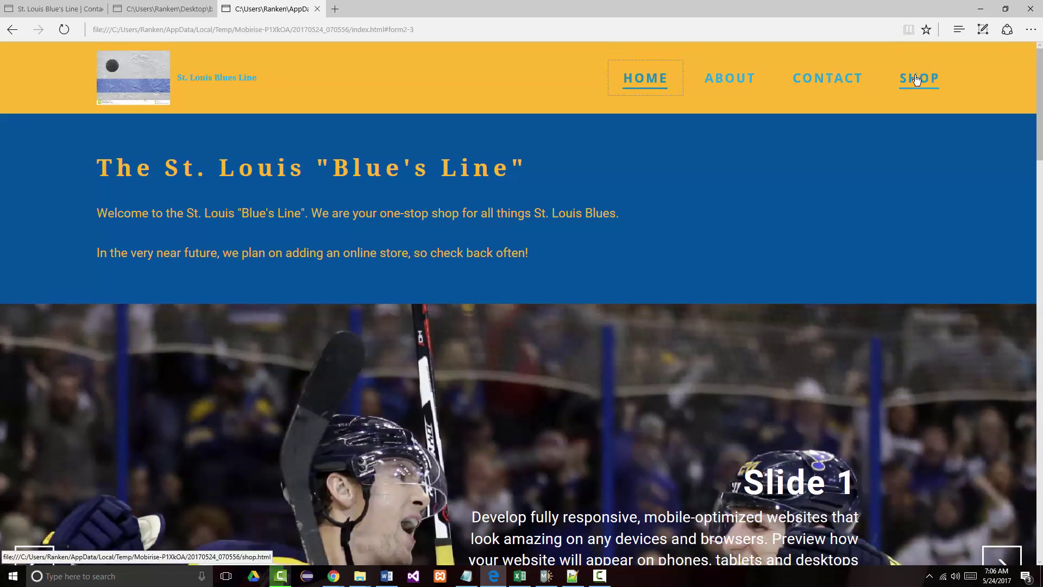
{"action": "left_click", "coordinate": [917, 80]}
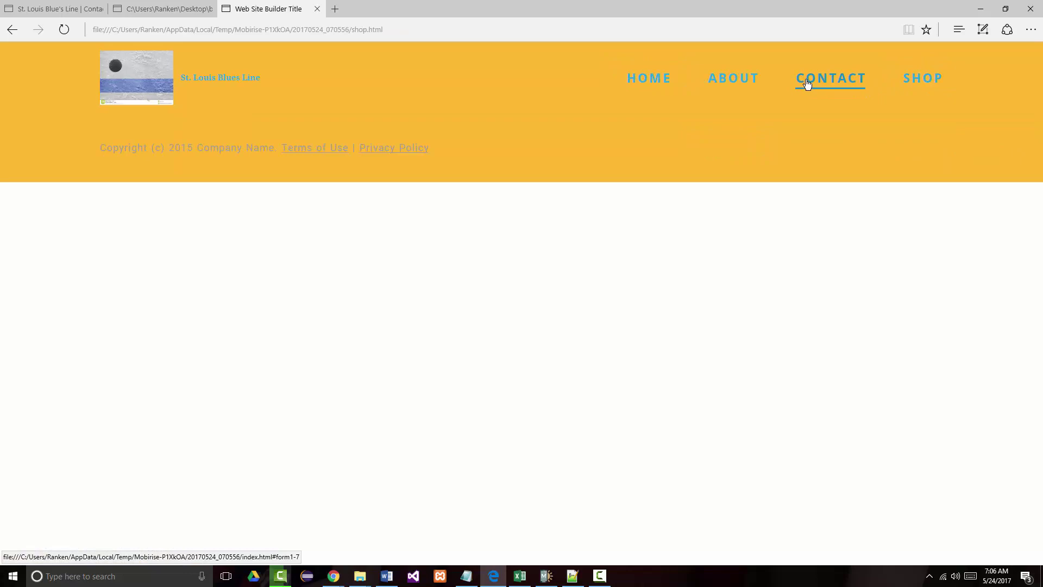
{"action": "left_click", "coordinate": [807, 81]}
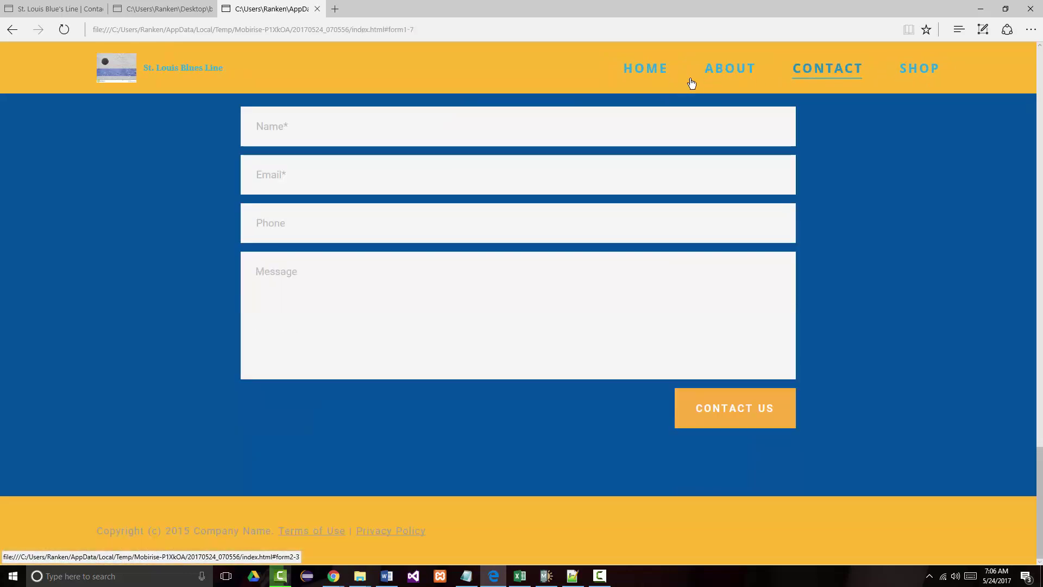
{"action": "left_click", "coordinate": [658, 70]}
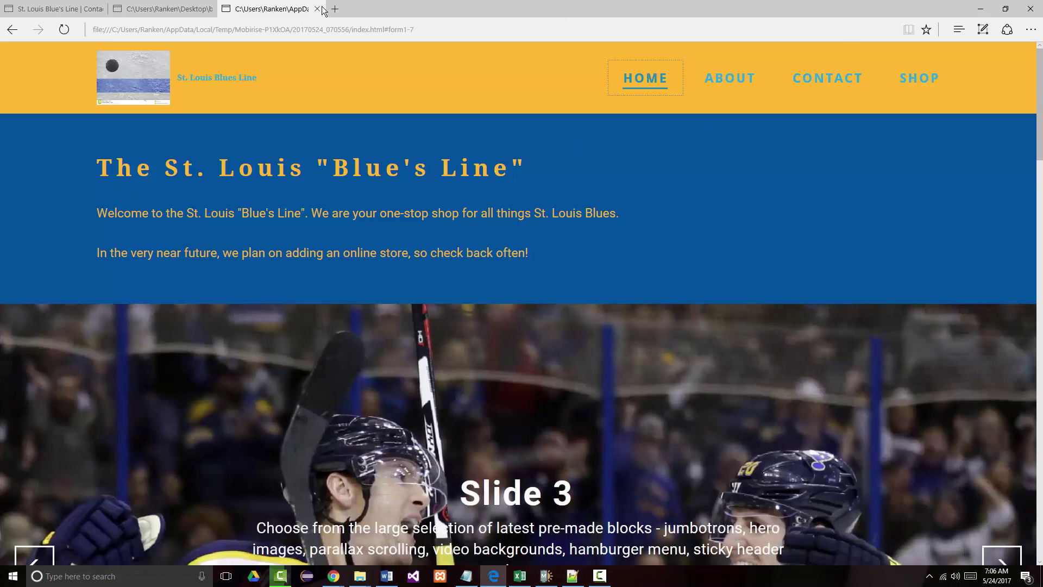
{"action": "left_click", "coordinate": [316, 9]}
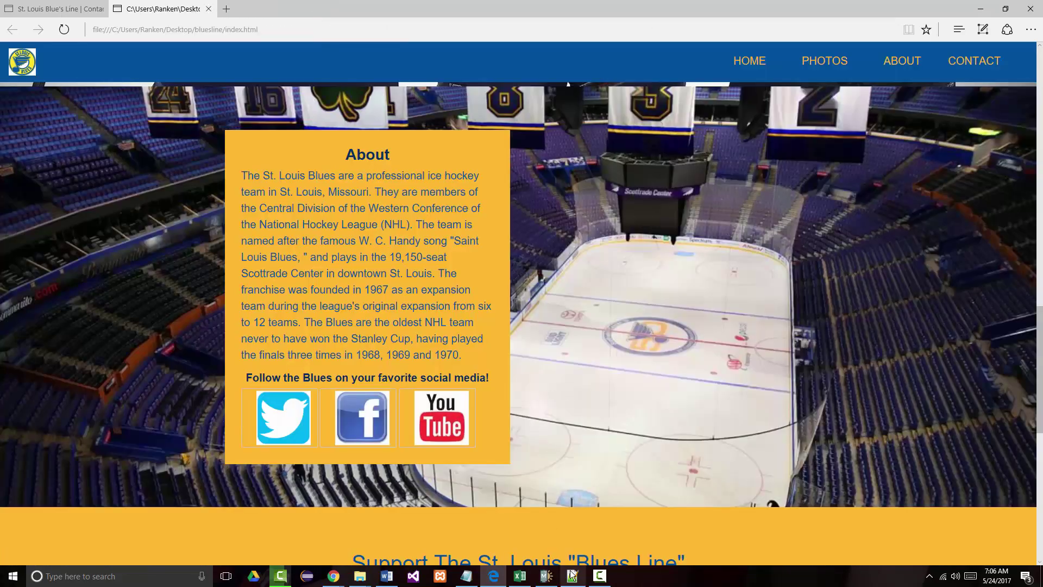
{"action": "left_click", "coordinate": [547, 578]}
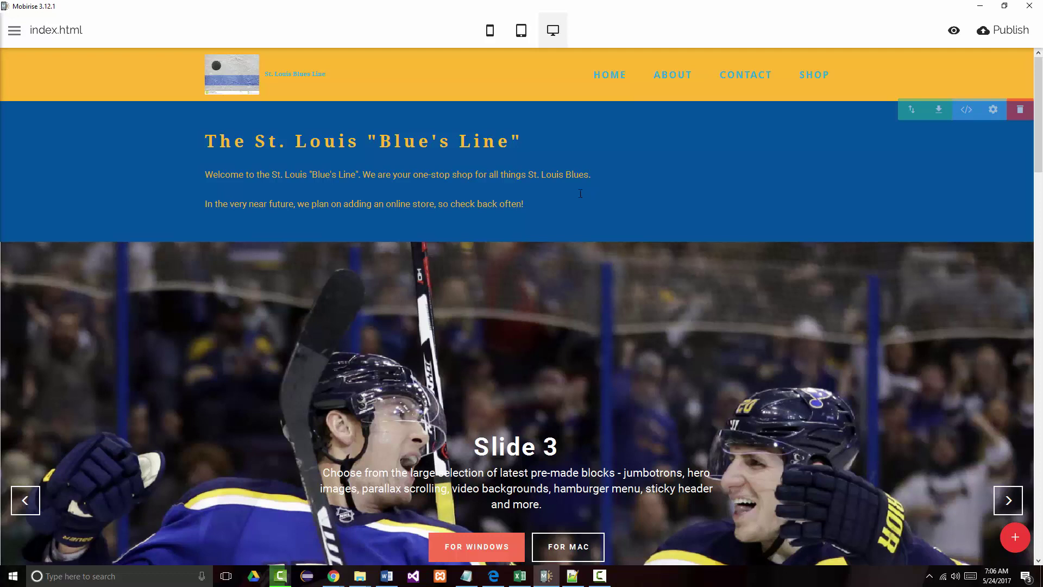
- Review the site's Pages and Sites lists in the side menu
{"action": "left_click", "coordinate": [14, 31]}
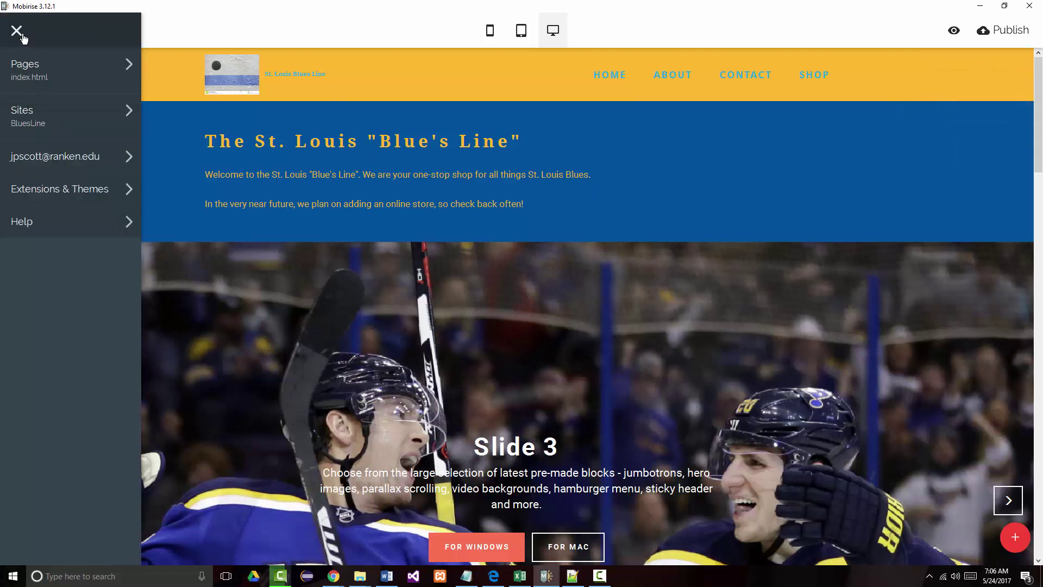
{"action": "left_click", "coordinate": [18, 65]}
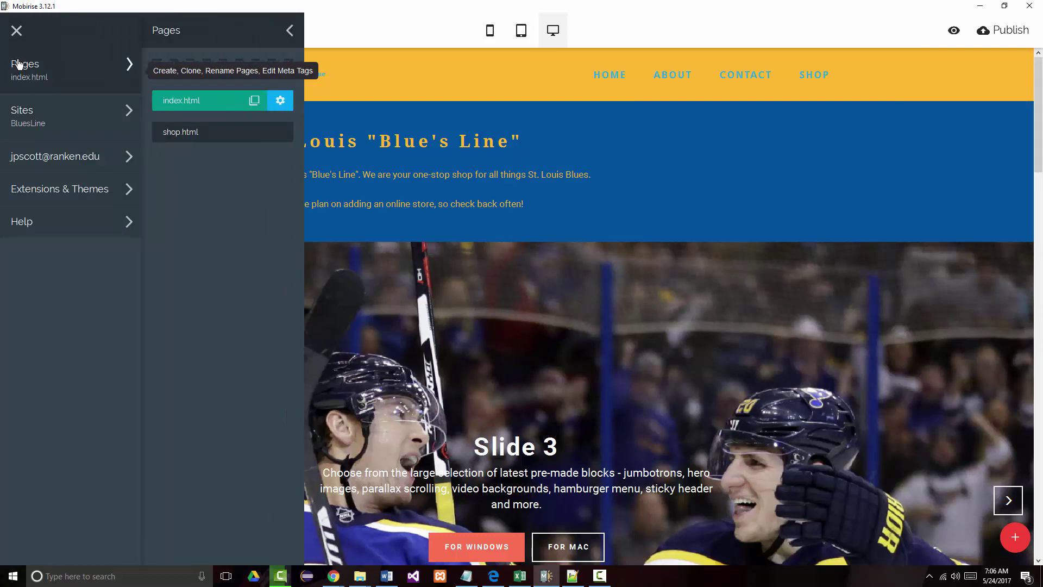
{"action": "left_click", "coordinate": [75, 123]}
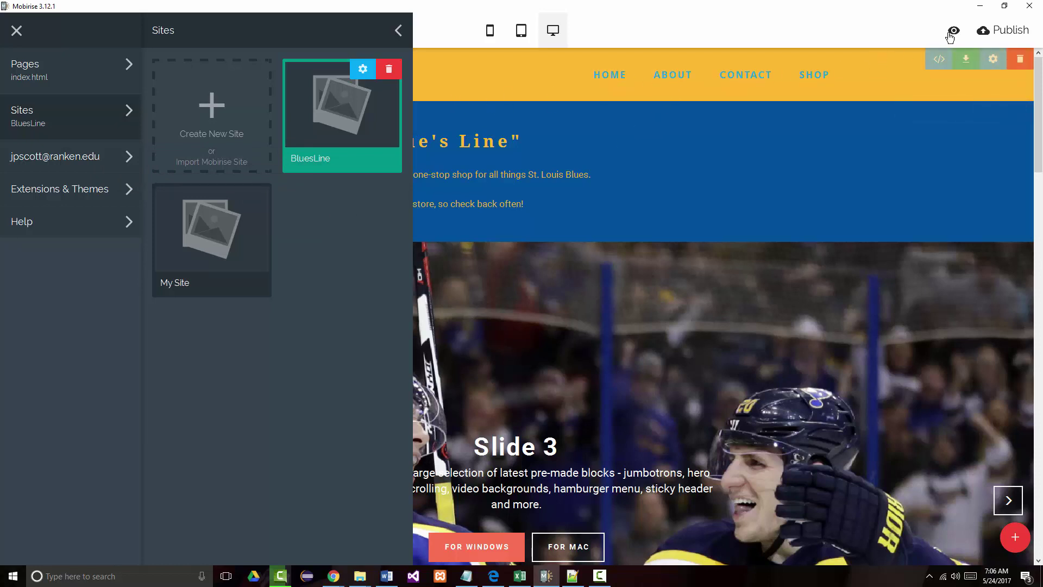
- Open the Publish dialog with Local drive folder selected and launch File Explorer
{"action": "left_click", "coordinate": [1003, 30]}
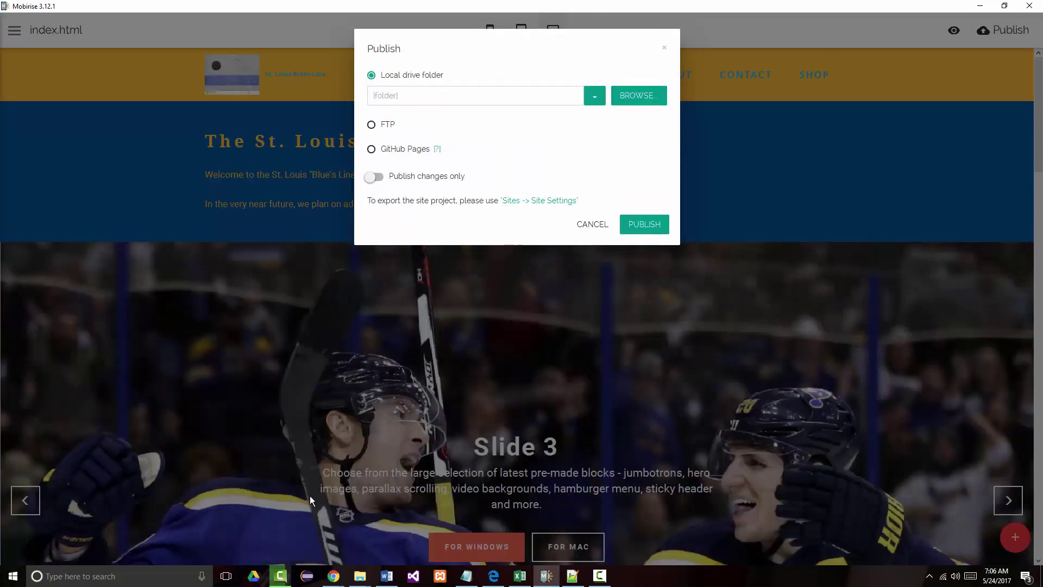
{"action": "left_click", "coordinate": [361, 577]}
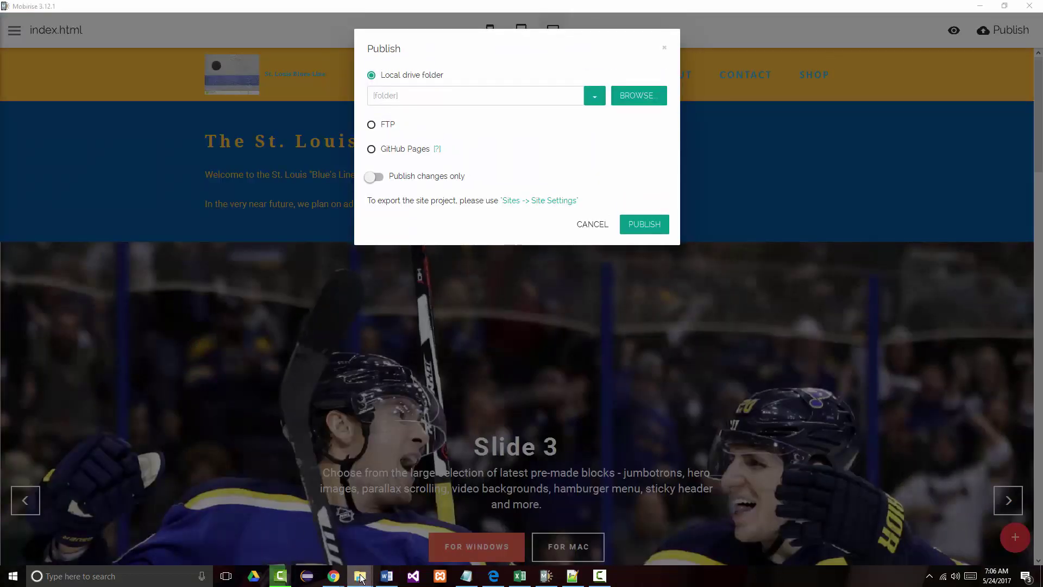
{"action": "right_click", "coordinate": [361, 577]}
- Make a new Desktop folder named STLOUISBLUESLINE, copy its path from the address bar, and close Explorer
{"action": "left_click", "coordinate": [315, 517]}
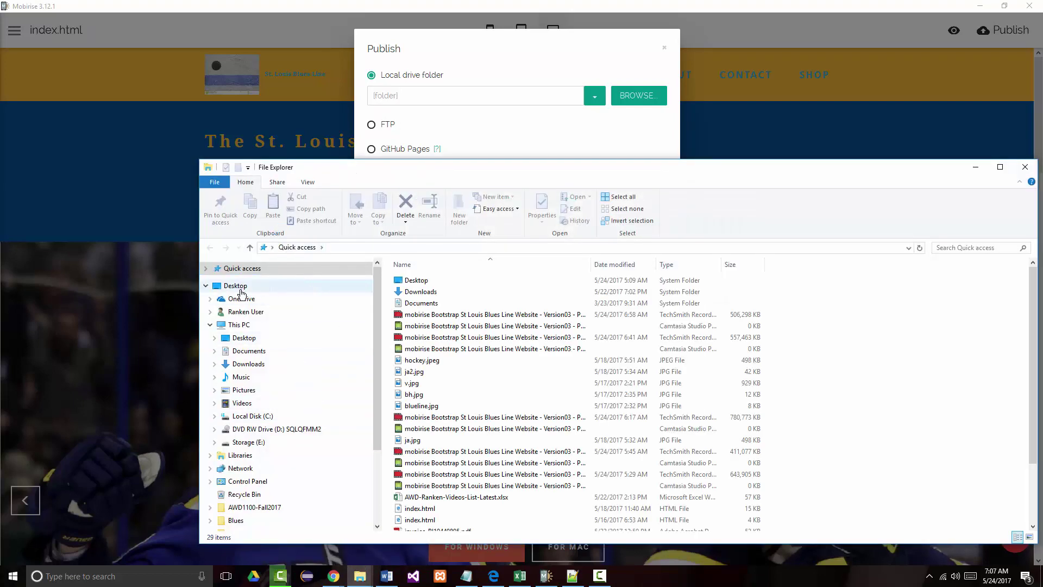
{"action": "left_click", "coordinate": [241, 288]}
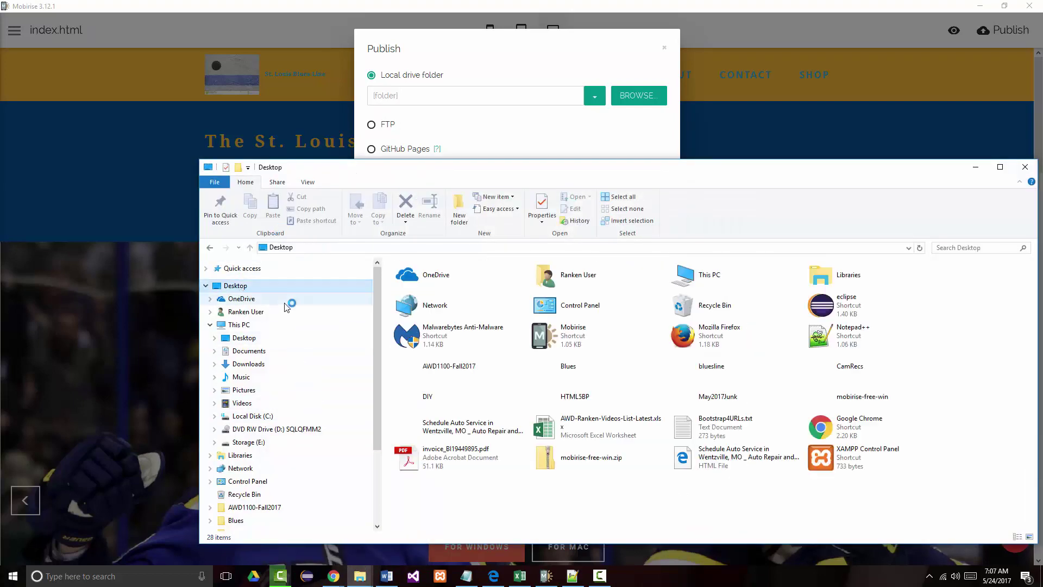
{"action": "right_click", "coordinate": [506, 495]}
{"action": "mouse_move", "coordinate": [548, 458]}
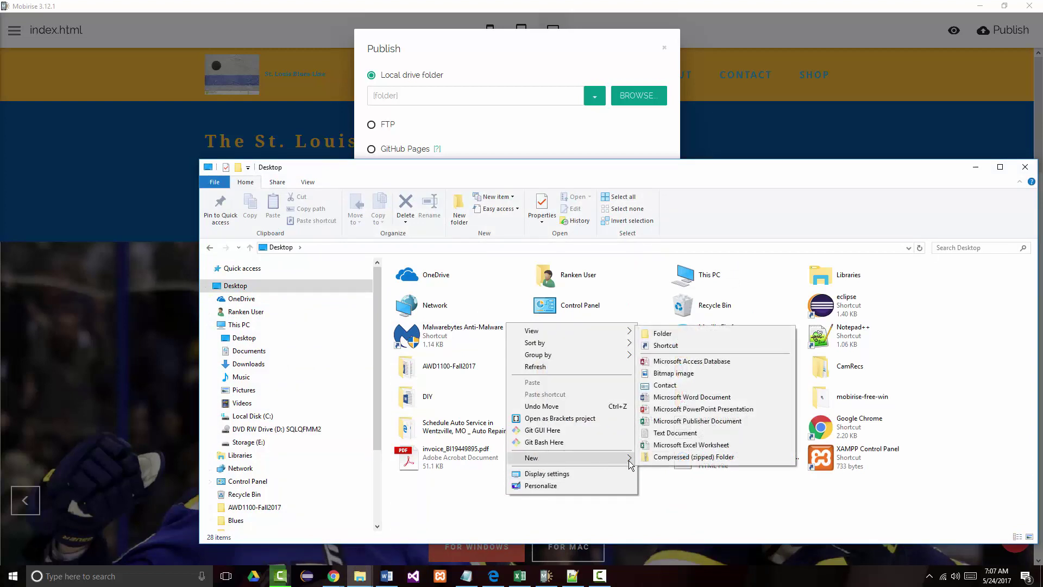
{"action": "left_click", "coordinate": [672, 335]}
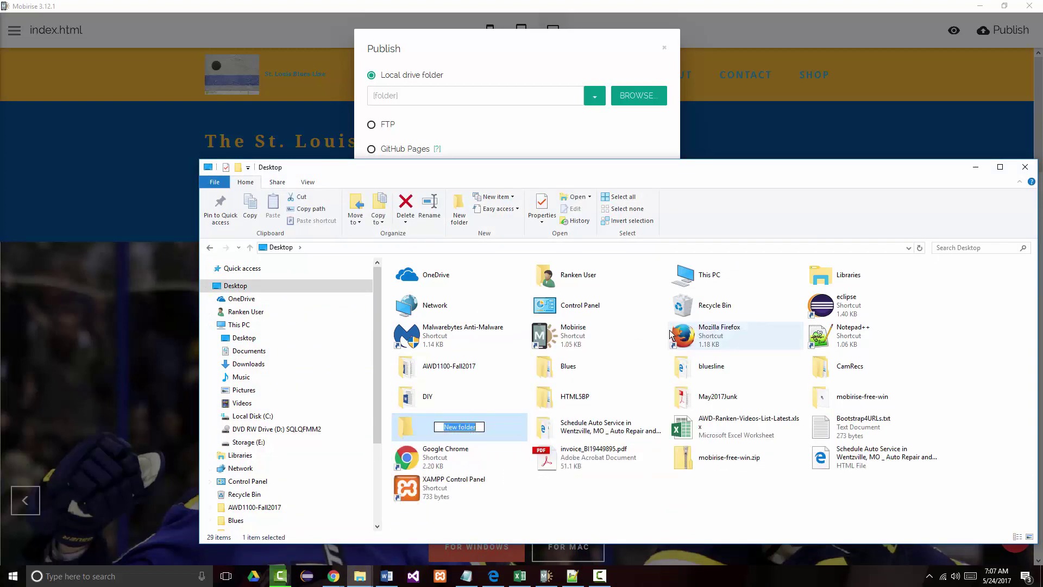
{"action": "type", "text": "ST"}
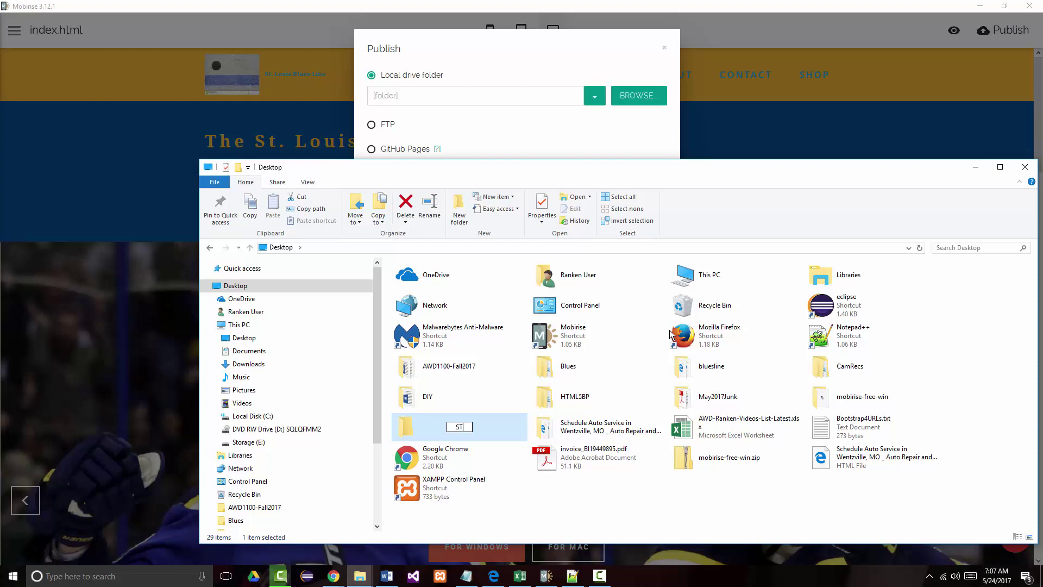
{"action": "type", "text": "LOUISBLUESLINE"}
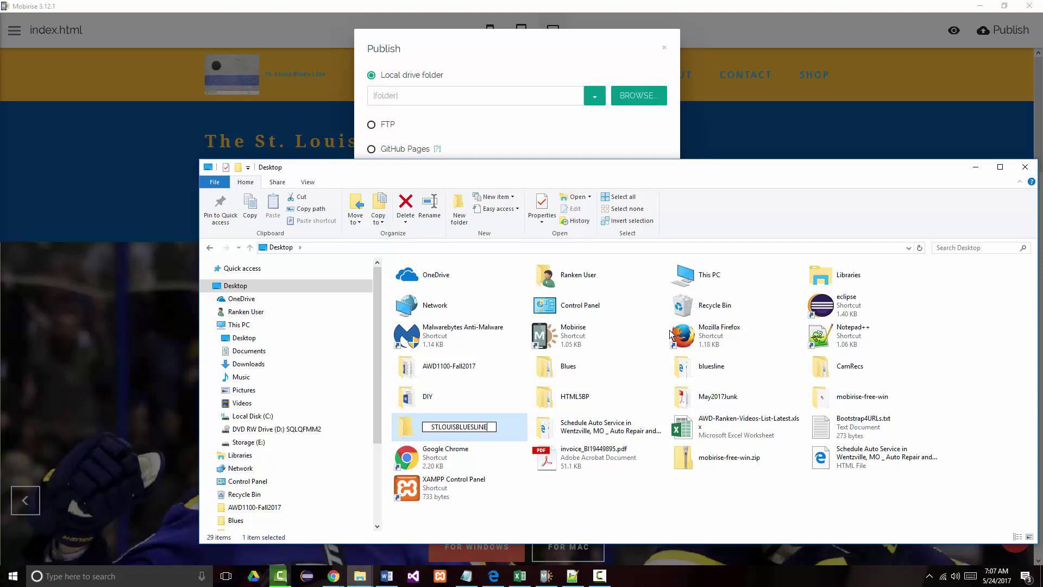
{"action": "key", "text": "Return"}
{"action": "key", "text": "Return"}
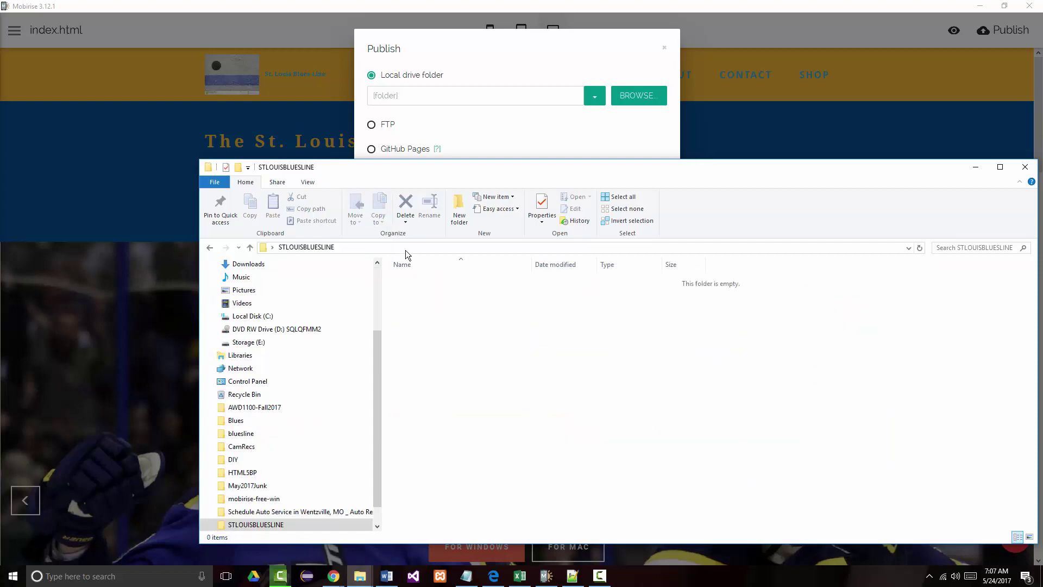
{"action": "left_click", "coordinate": [407, 248]}
{"action": "key", "text": "ctrl+c"}
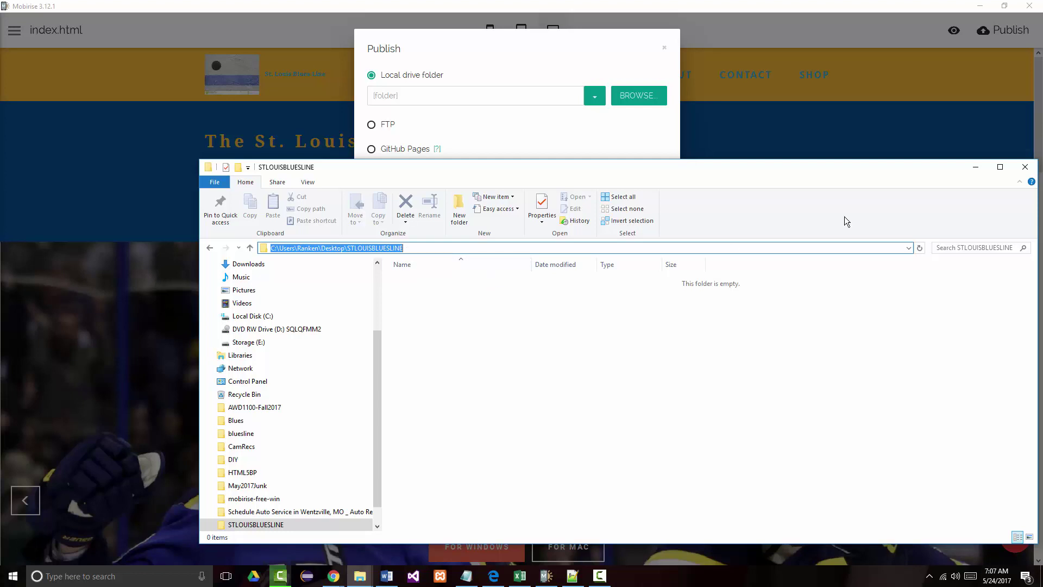
{"action": "left_click", "coordinate": [976, 168]}
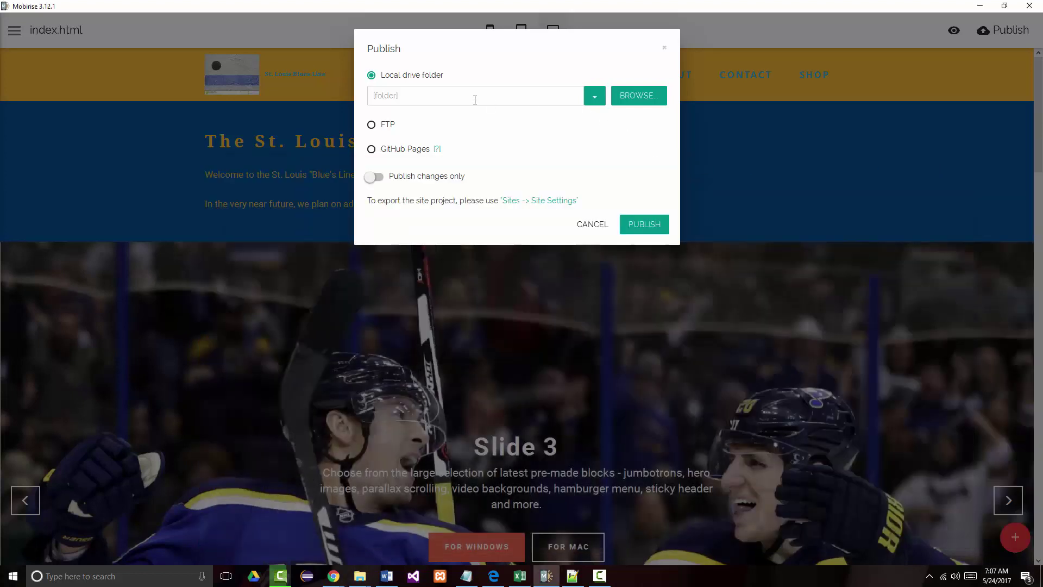
- Paste the STLOUISBLUESLINE path as the local drive folder and publish the site
{"action": "left_click", "coordinate": [475, 100]}
{"action": "key", "text": "ctrl+v"}
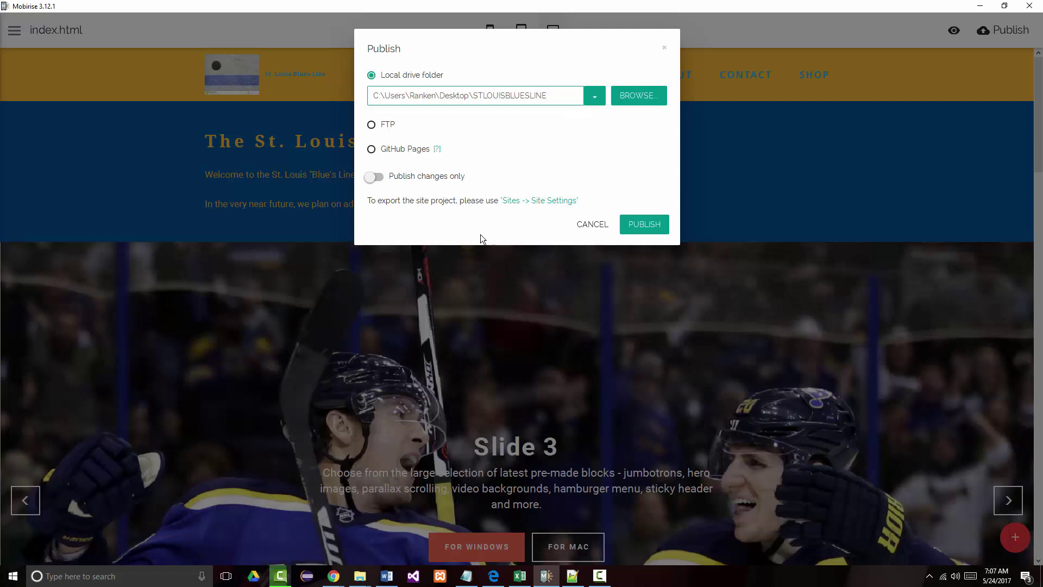
{"action": "left_click", "coordinate": [645, 225]}
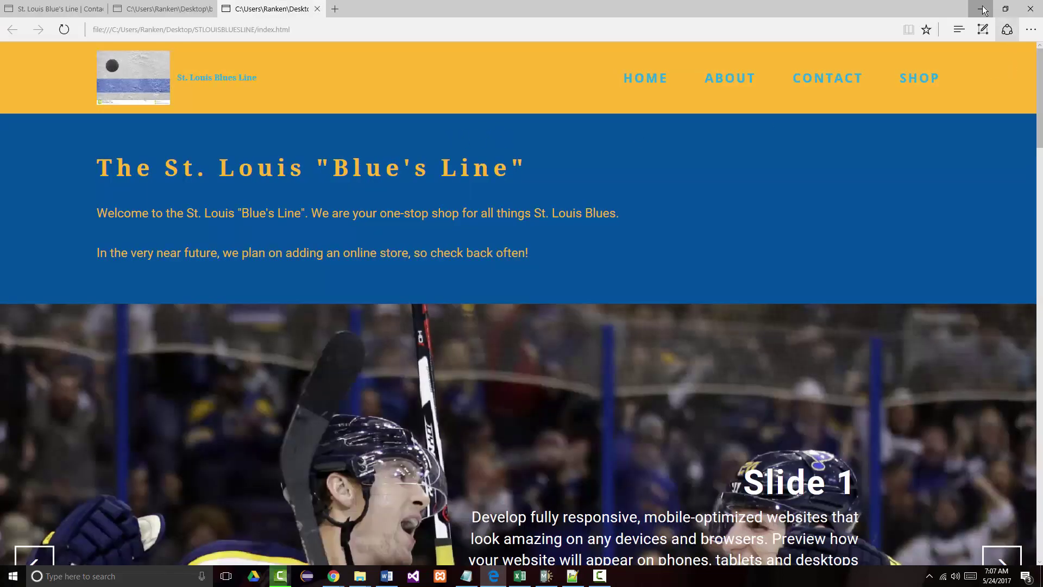
- Minimize the browser, Mobirise, CSS editor and other open windows to reveal the desktop
{"action": "left_click", "coordinate": [981, 8]}
{"action": "left_click", "coordinate": [980, 7]}
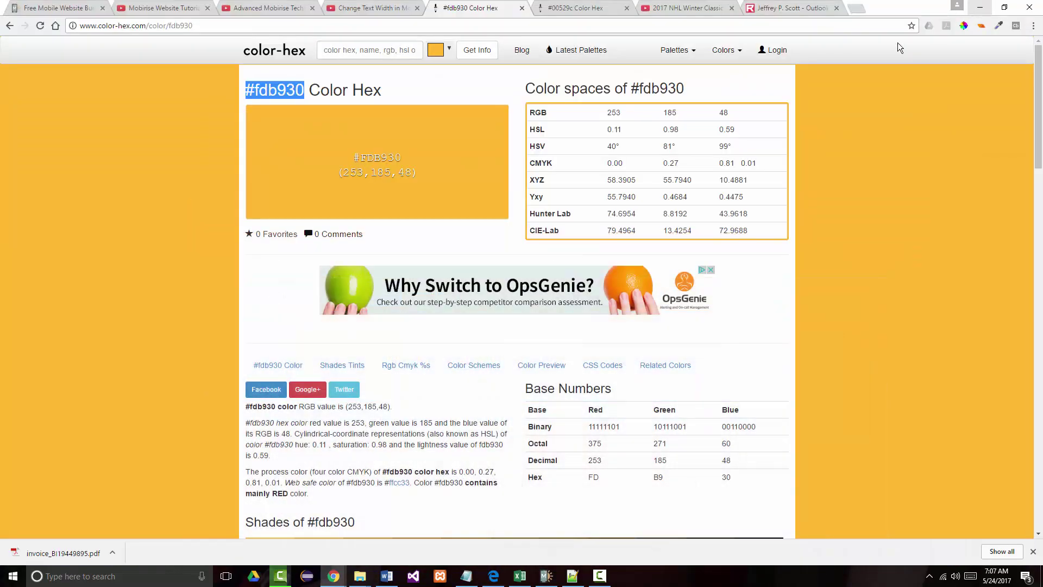
{"action": "left_click", "coordinate": [980, 10]}
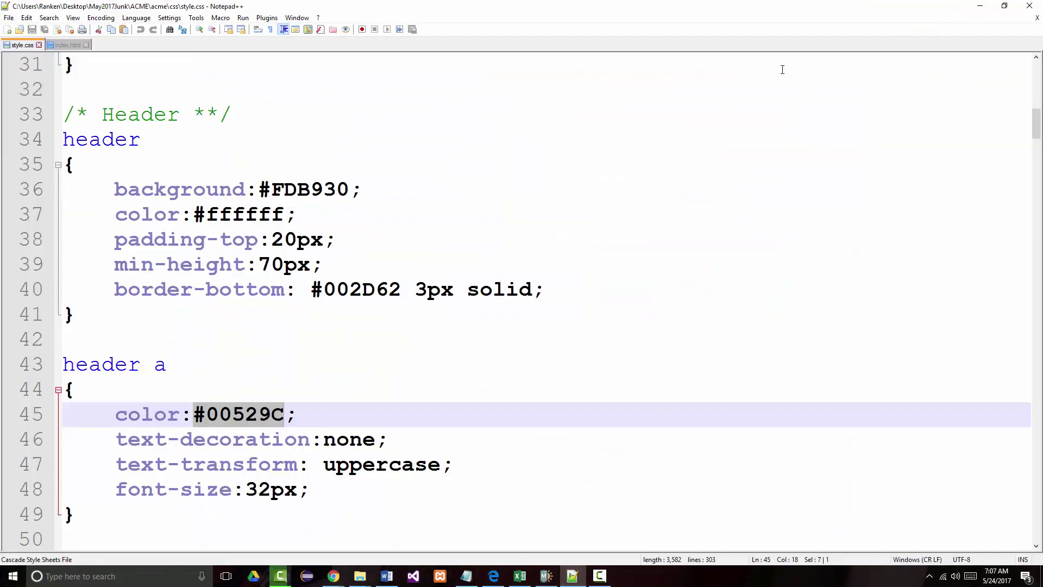
{"action": "left_click", "coordinate": [978, 8]}
{"action": "left_click", "coordinate": [973, 8]}
{"action": "left_click", "coordinate": [980, 8]}
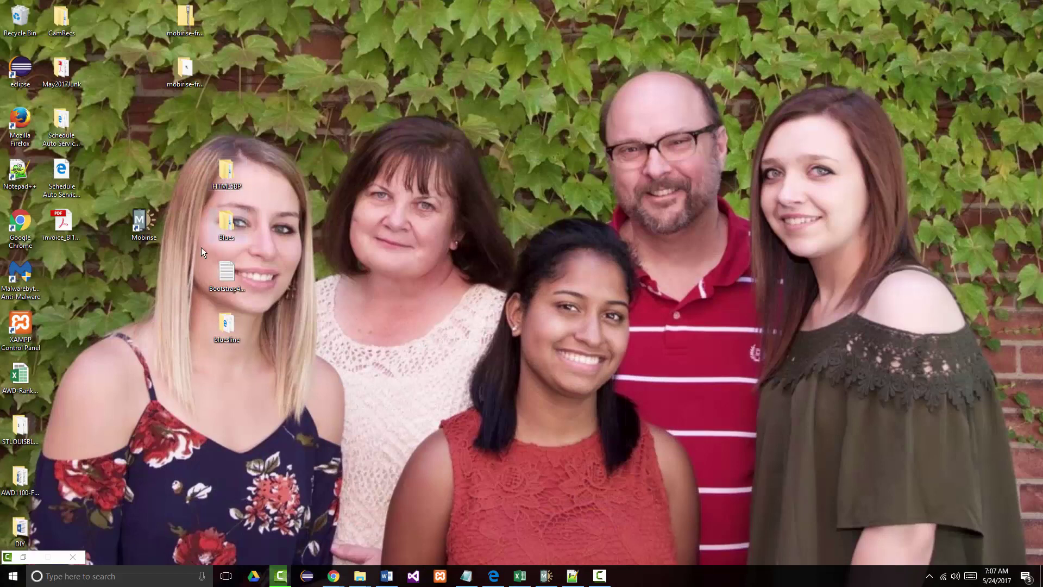
- Open the STLOUISBLUESLINE folder maximized and bring up the Edit with Notepad++ option for index.html
{"action": "left_click_drag", "start_coordinate": [33, 433], "coordinate": [415, 158]}
{"action": "double_click", "coordinate": [413, 158]}
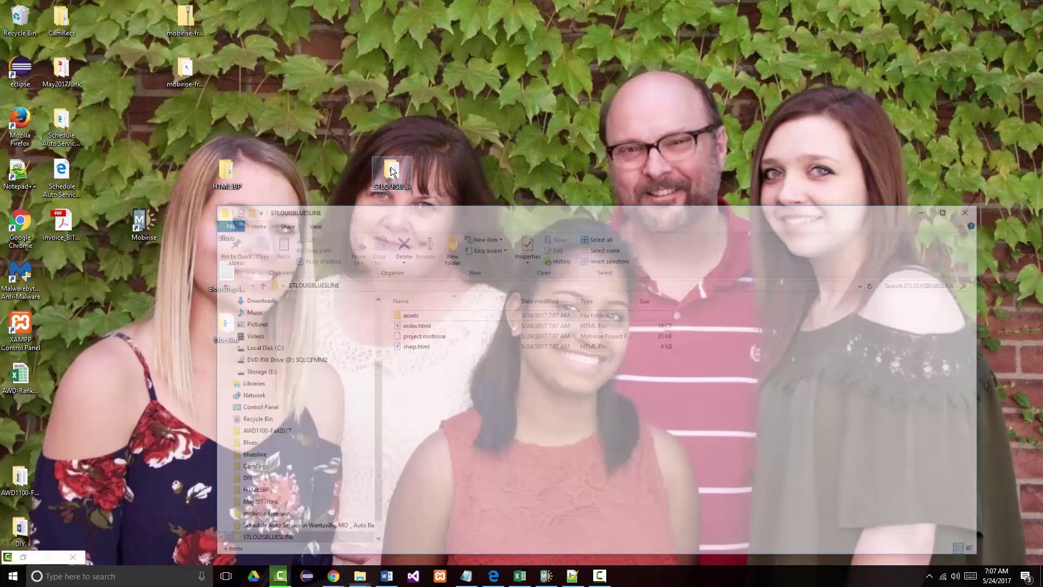
{"action": "double_click", "coordinate": [549, 172]}
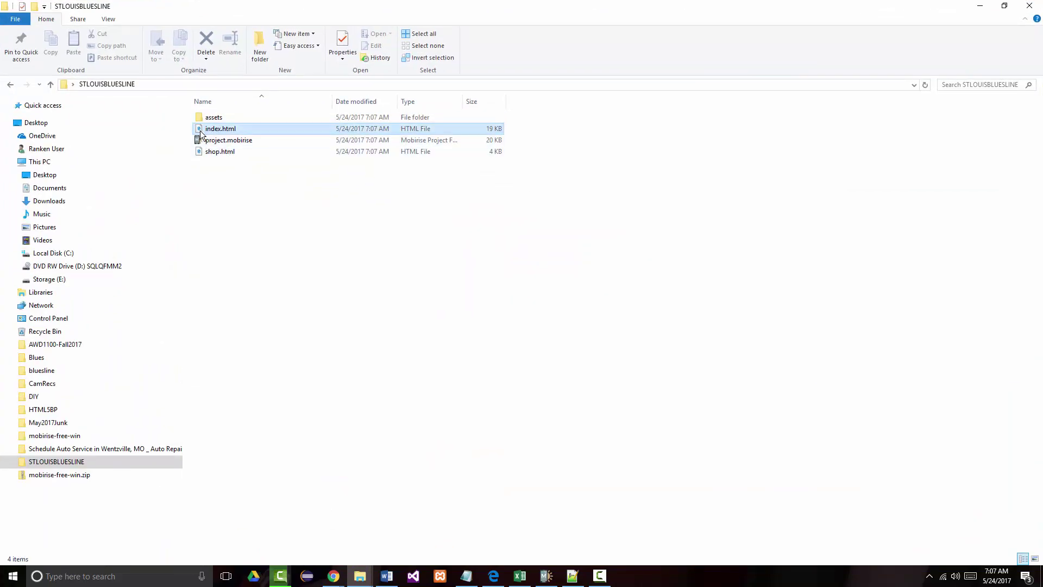
{"action": "right_click", "coordinate": [200, 131]}
{"action": "left_click", "coordinate": [223, 163]}
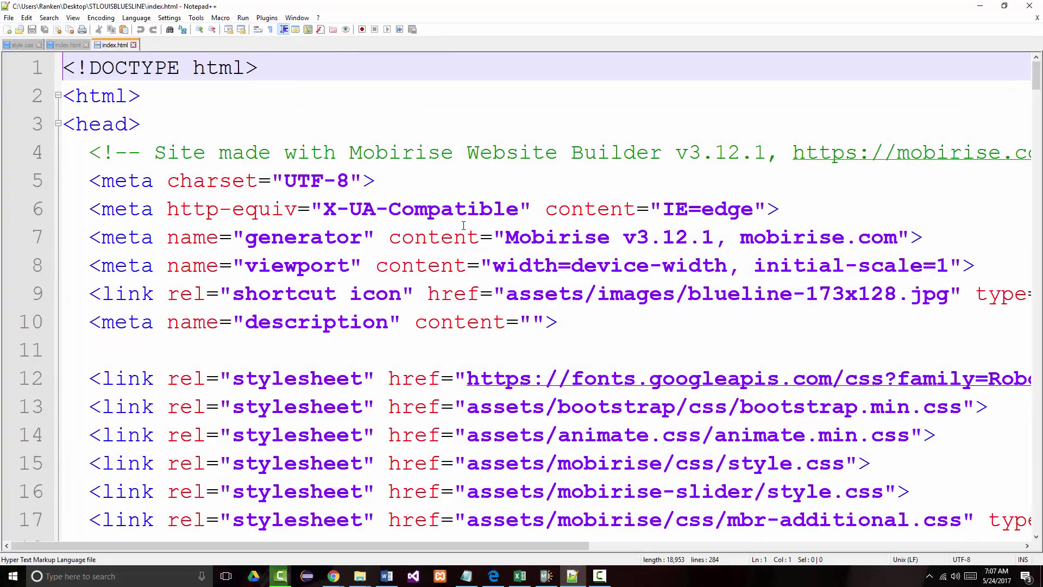
{"action": "scroll", "coordinate": [456, 229], "scroll_direction": "down", "scroll_amount": 12}
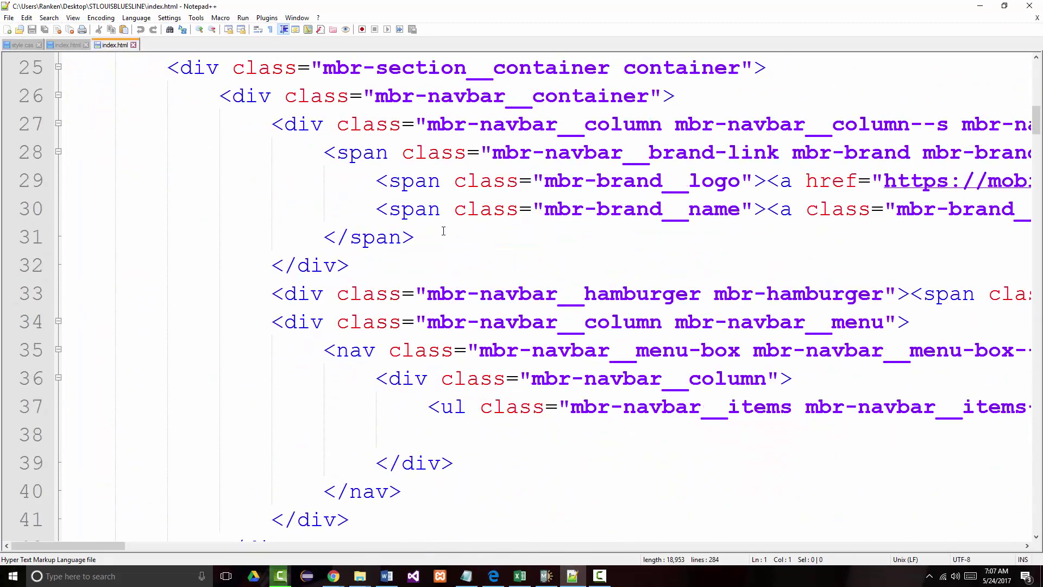
{"action": "scroll", "coordinate": [444, 230], "scroll_direction": "down", "scroll_amount": 11}
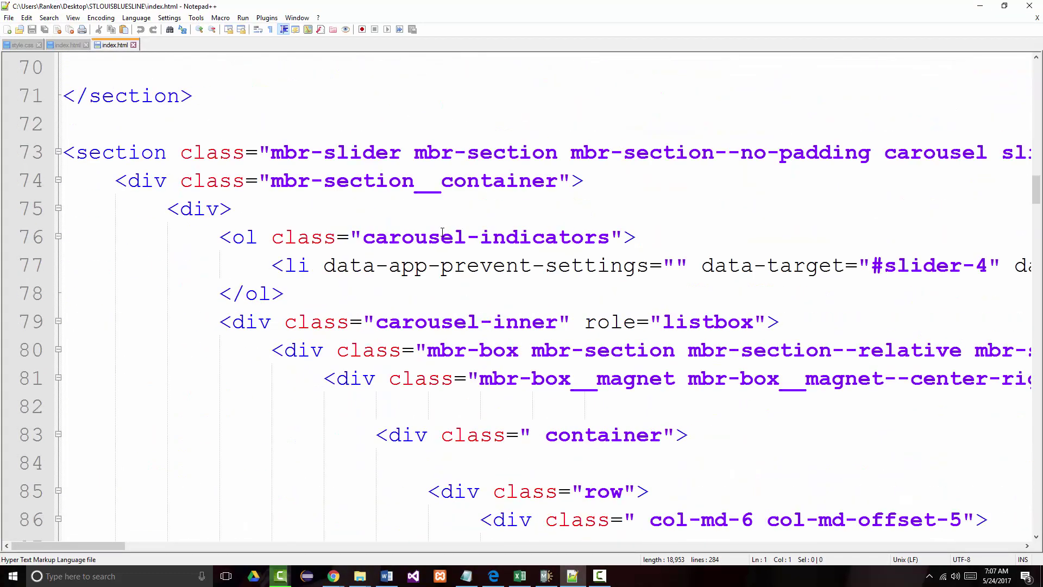
{"action": "scroll", "coordinate": [443, 232], "scroll_direction": "up", "scroll_amount": 9}
{"action": "scroll", "coordinate": [442, 232], "scroll_direction": "up", "scroll_amount": 14}
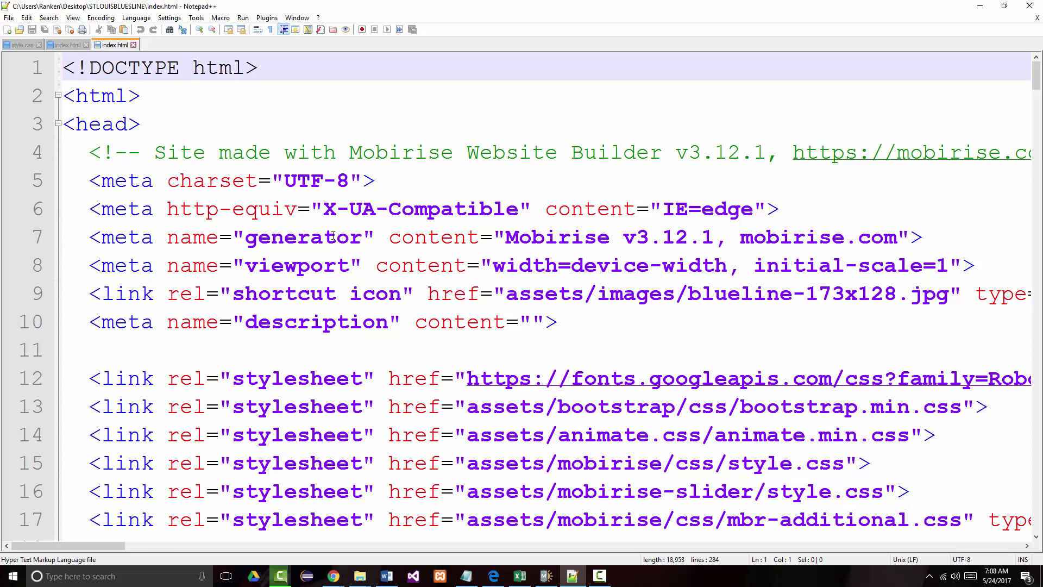
{"action": "scroll", "coordinate": [356, 248], "scroll_direction": "down", "scroll_amount": 8}
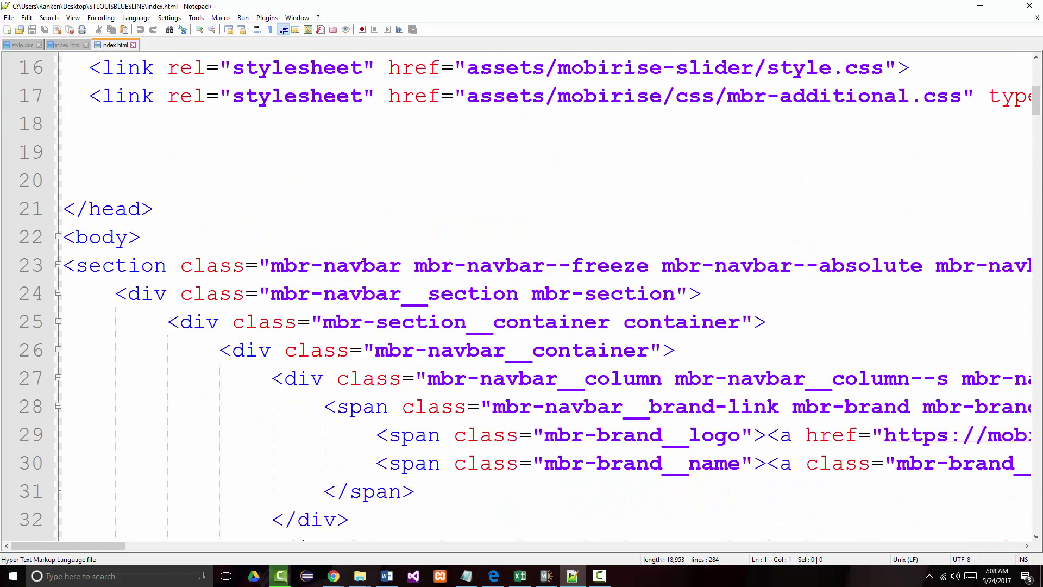
{"action": "scroll", "coordinate": [363, 258], "scroll_direction": "up", "scroll_amount": 2}
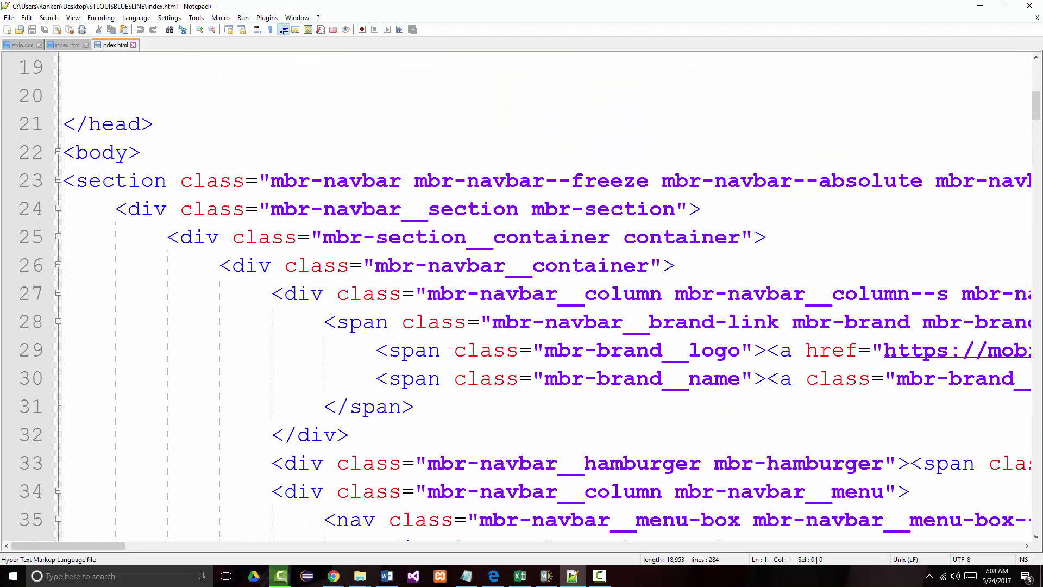
{"action": "left_click_drag", "start_coordinate": [270, 180], "coordinate": [440, 181]}
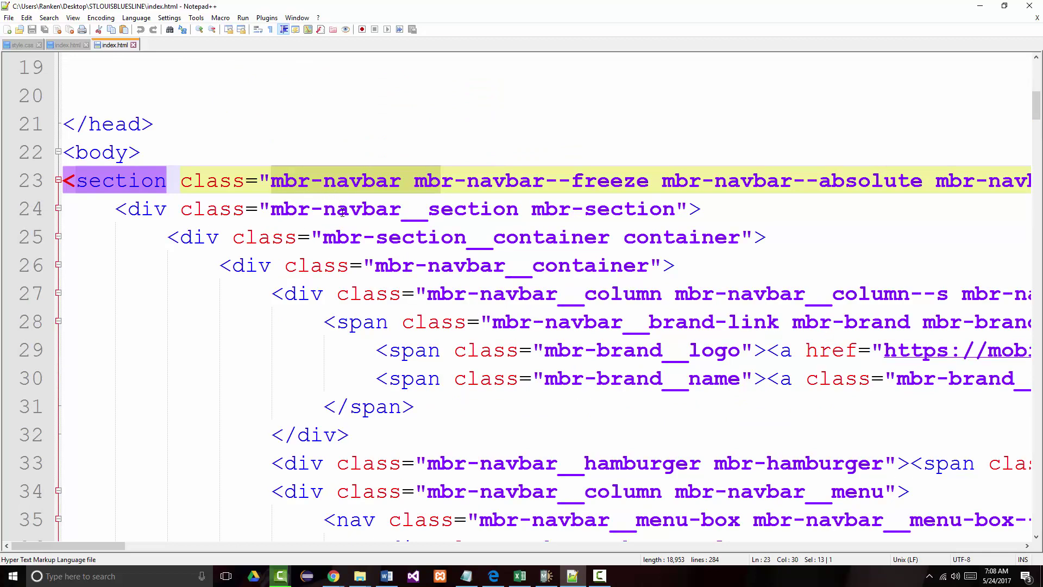
{"action": "scroll", "coordinate": [656, 190], "scroll_direction": "down", "scroll_amount": 15}
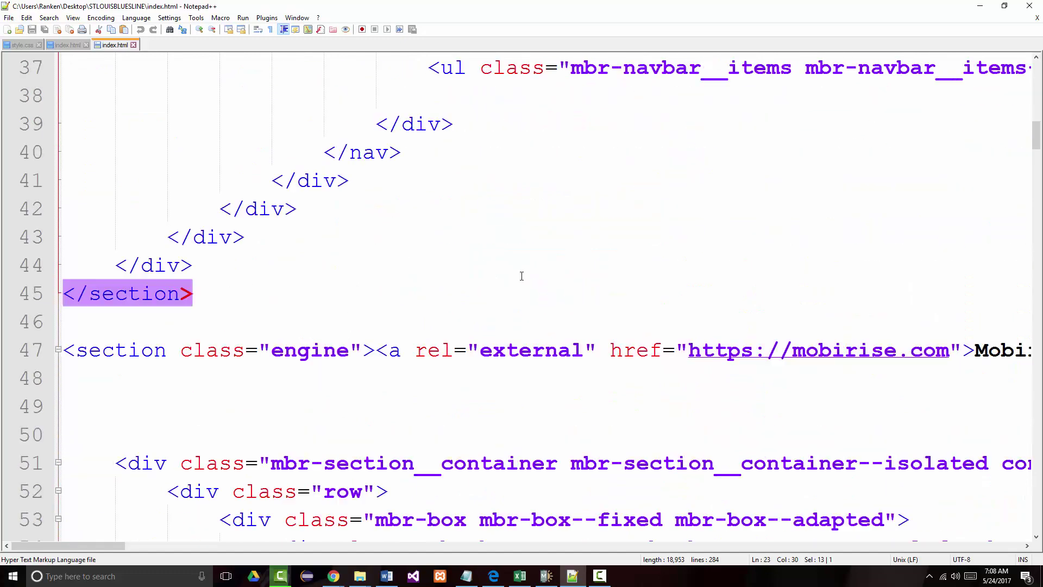
{"action": "scroll", "coordinate": [515, 281], "scroll_direction": "down", "scroll_amount": 20}
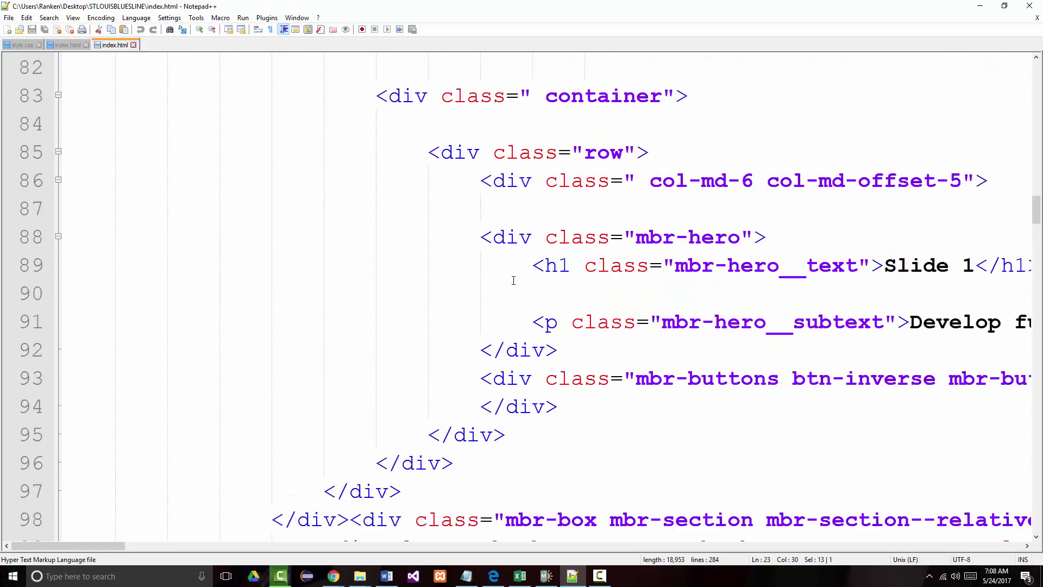
{"action": "scroll", "coordinate": [513, 275], "scroll_direction": "up", "scroll_amount": 9}
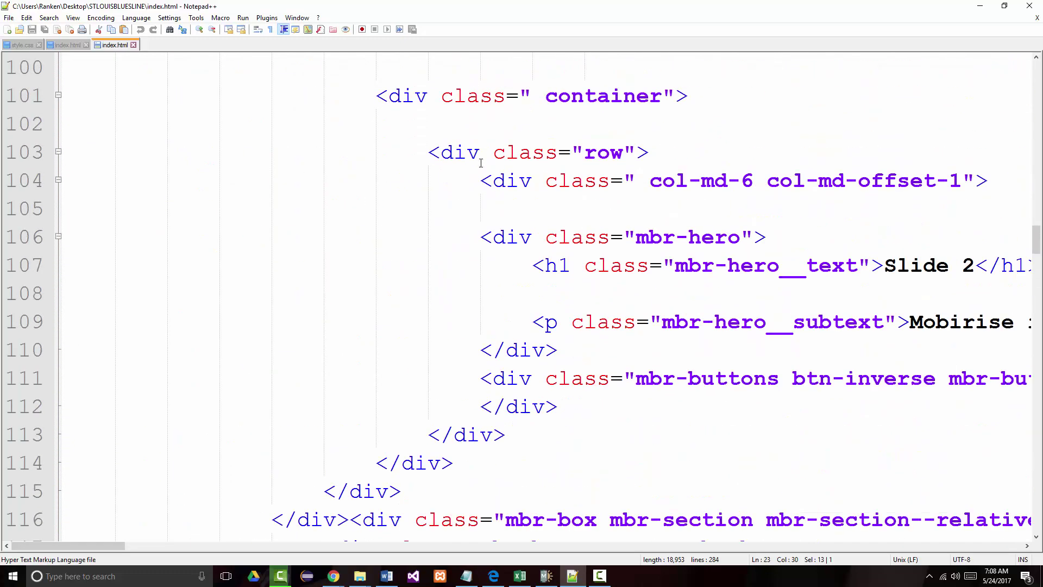
- Open shop.html in Notepad++ and scroll through its source
{"action": "left_click", "coordinate": [980, 6]}
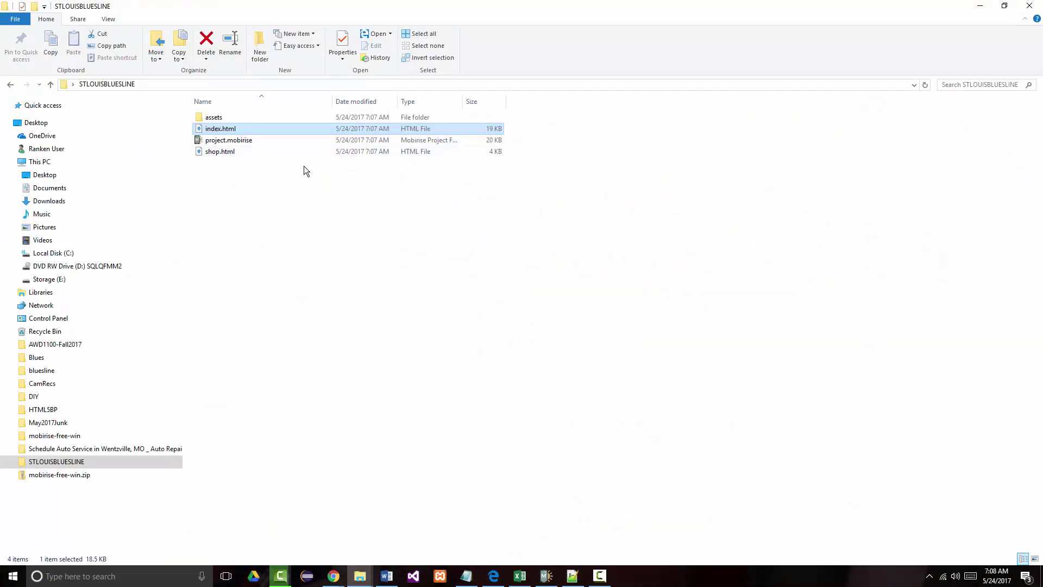
{"action": "right_click", "coordinate": [233, 154]}
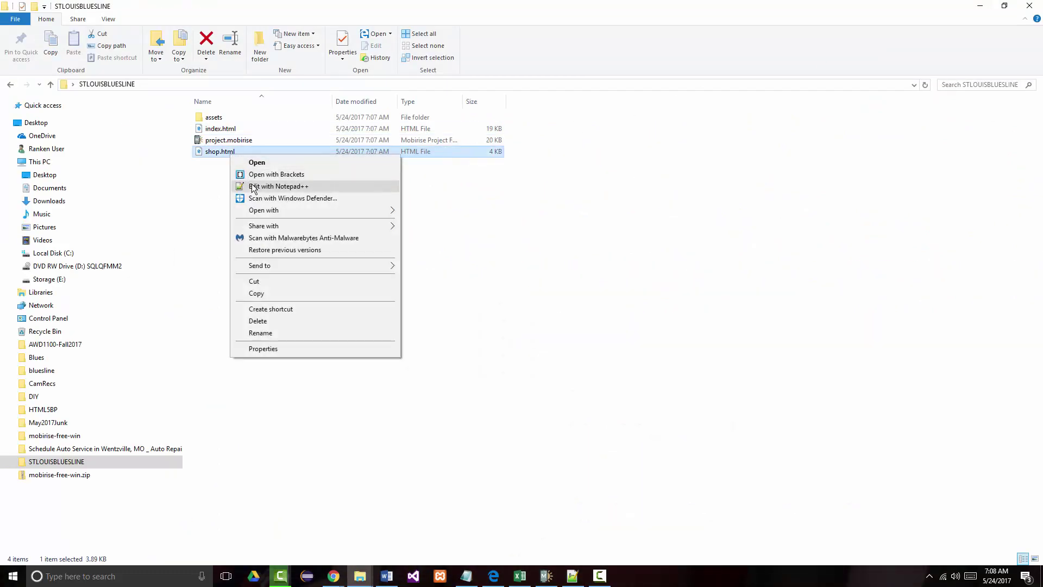
{"action": "left_click", "coordinate": [297, 187]}
{"action": "scroll", "coordinate": [341, 258], "scroll_direction": "down", "scroll_amount": 16}
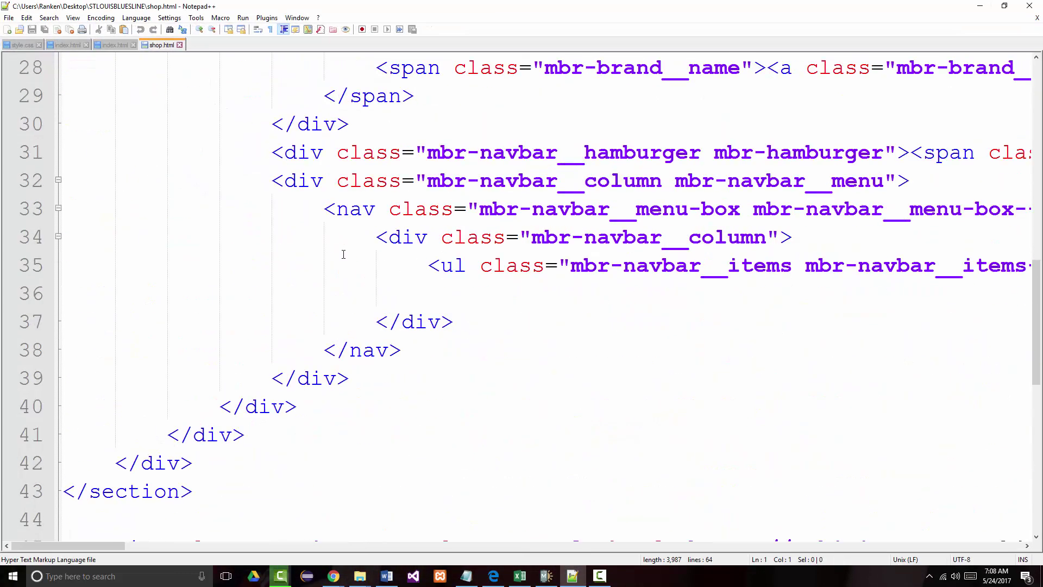
{"action": "scroll", "coordinate": [341, 258], "scroll_direction": "up", "scroll_amount": 16}
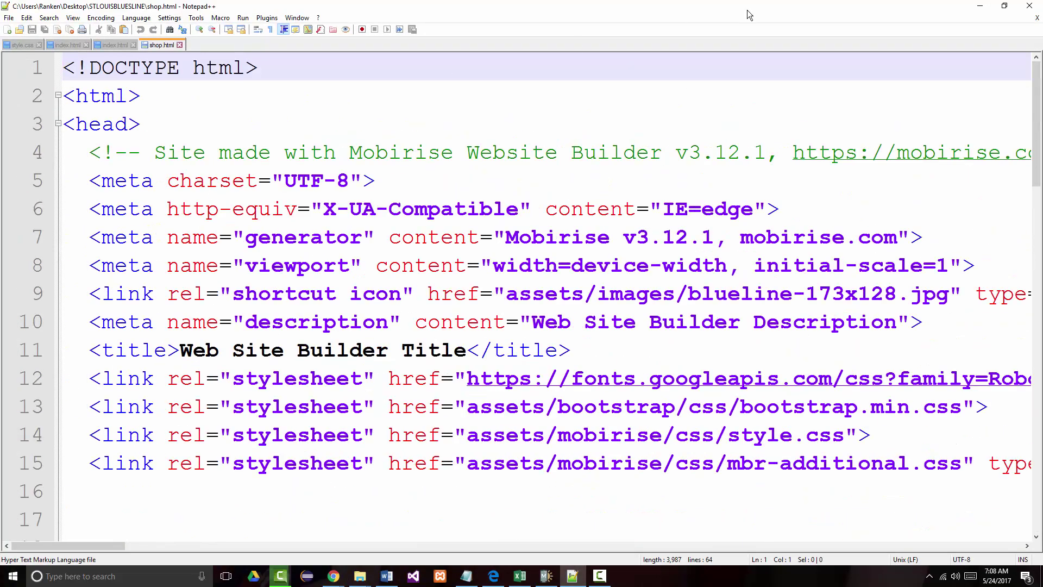
- Return to the site folder, select project.mobirise, and open the assets folder
{"action": "left_click", "coordinate": [980, 7]}
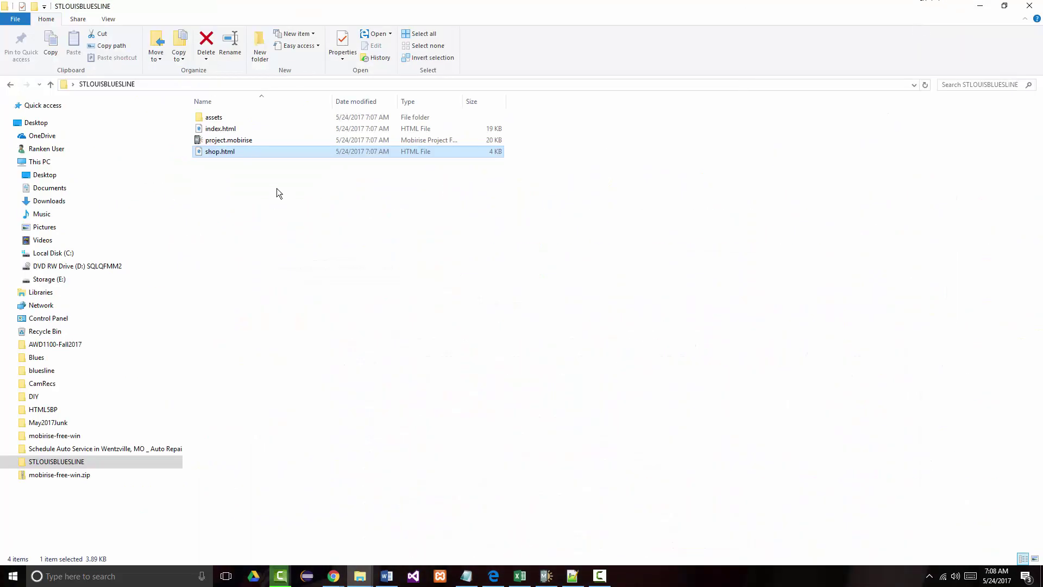
{"action": "left_click", "coordinate": [219, 142]}
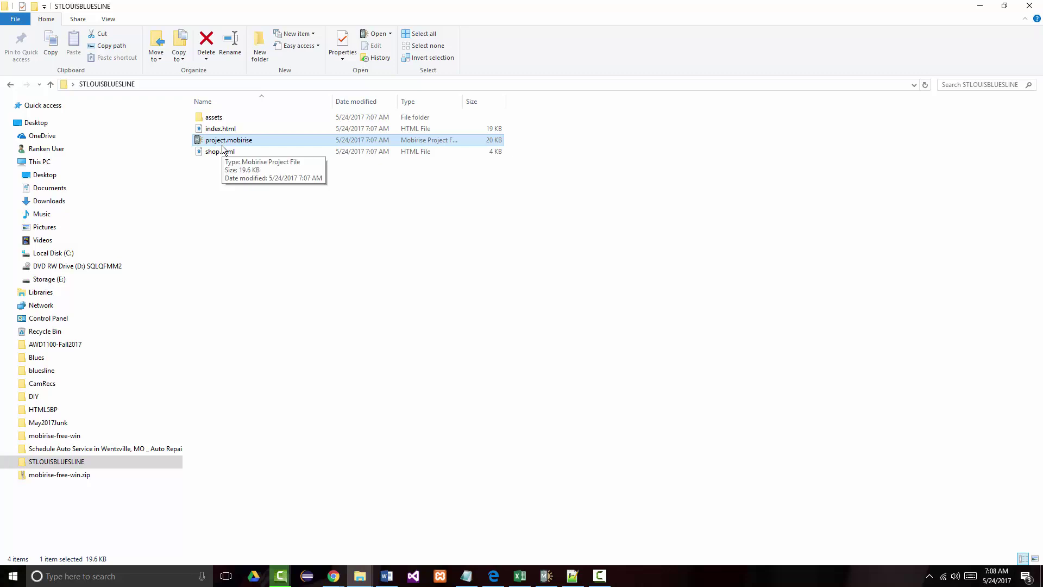
{"action": "double_click", "coordinate": [212, 118]}
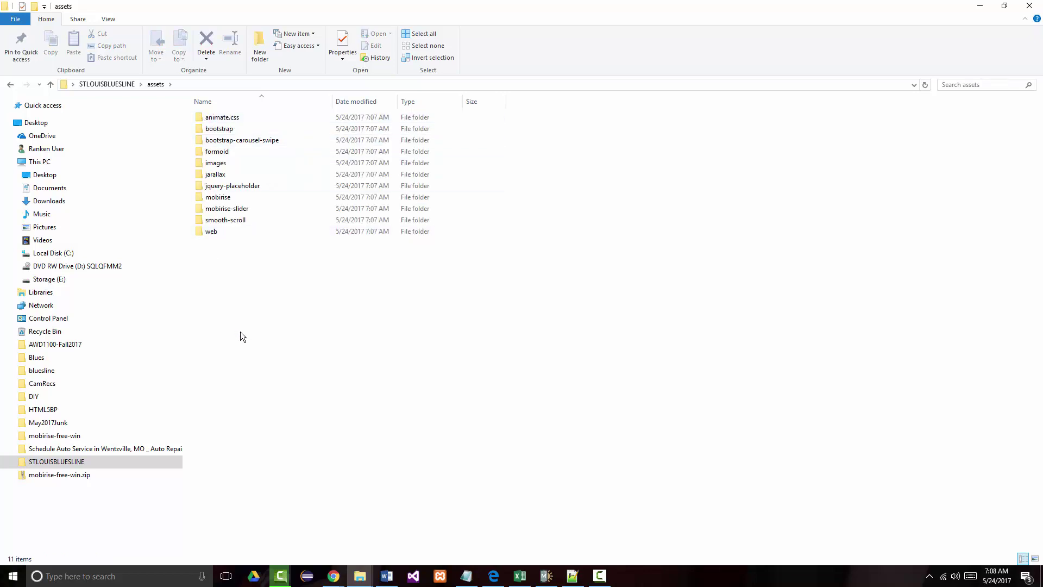
- Open assets\images, view hashes.json in Notepad++, then close it and minimise the editor
{"action": "left_click", "coordinate": [201, 163]}
{"action": "double_click", "coordinate": [201, 163]}
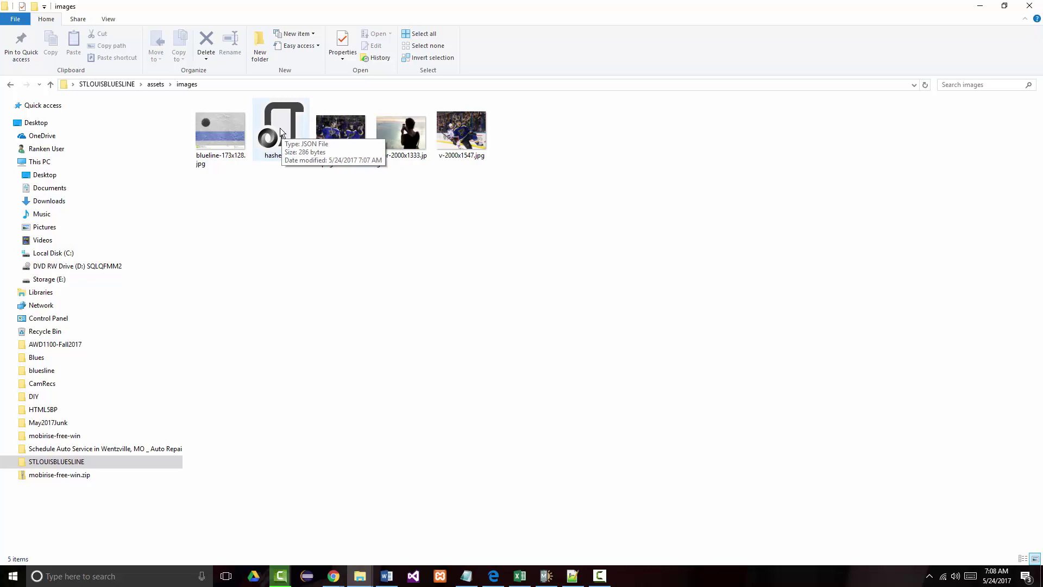
{"action": "left_click", "coordinate": [285, 125]}
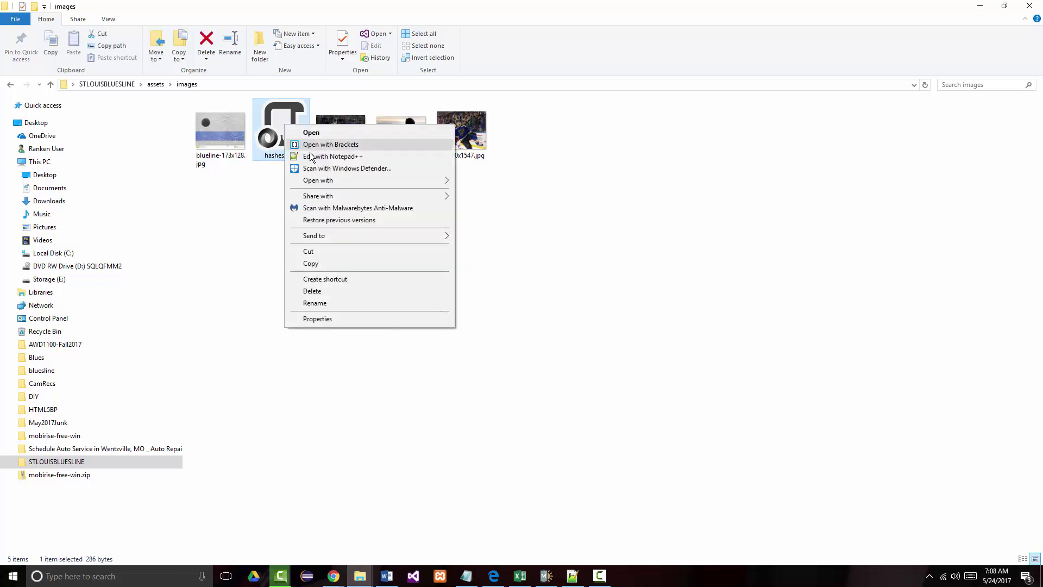
{"action": "left_click", "coordinate": [307, 157]}
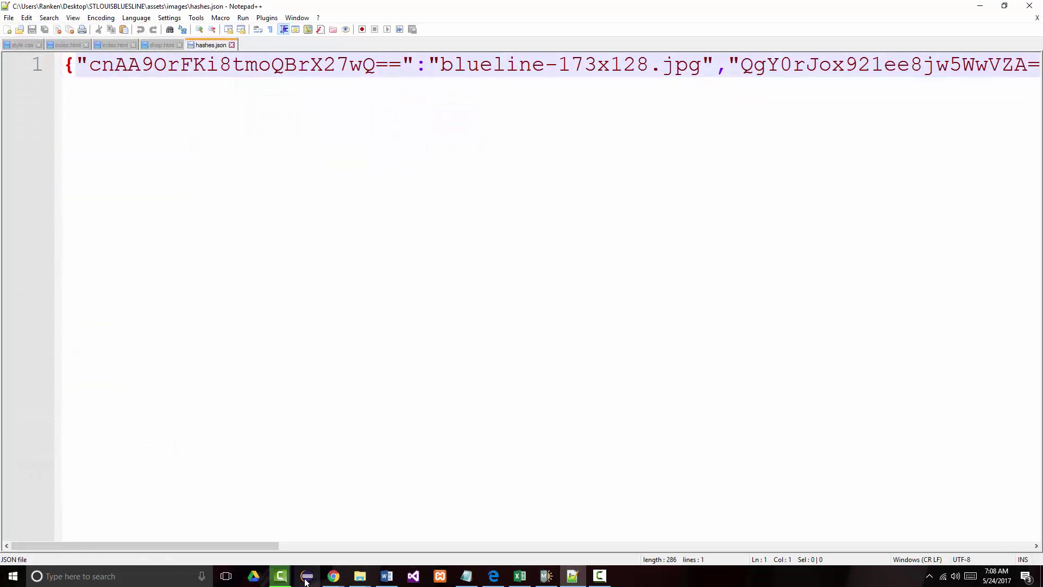
{"action": "left_click_drag", "start_coordinate": [260, 545], "coordinate": [54, 549]}
{"action": "left_click", "coordinate": [231, 45]}
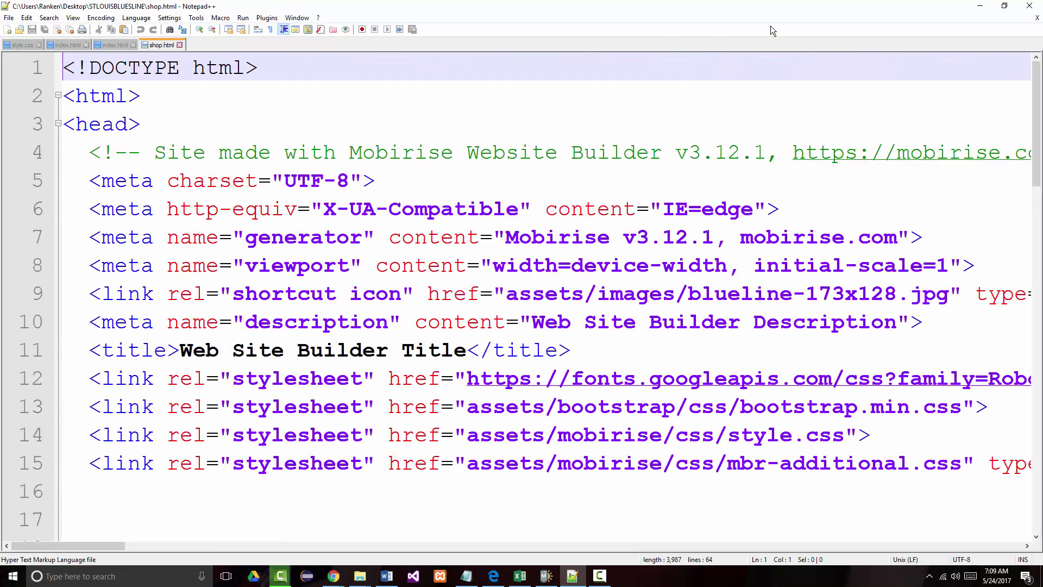
{"action": "left_click", "coordinate": [981, 6]}
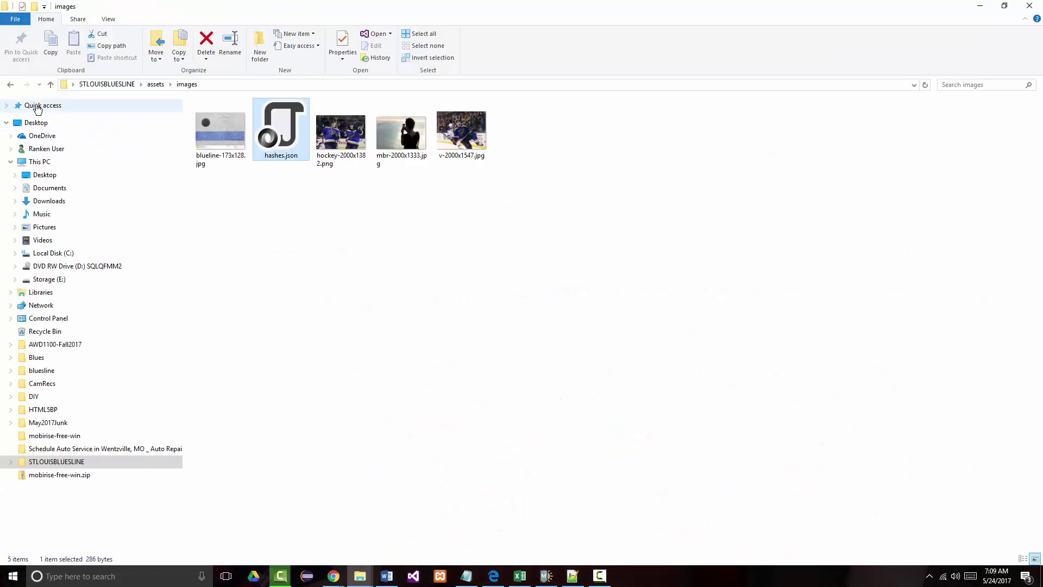
- Browse the bootstrap css, fonts and js subfolders, go back up to assets, and switch to Mobirise
{"action": "left_click", "coordinate": [50, 84]}
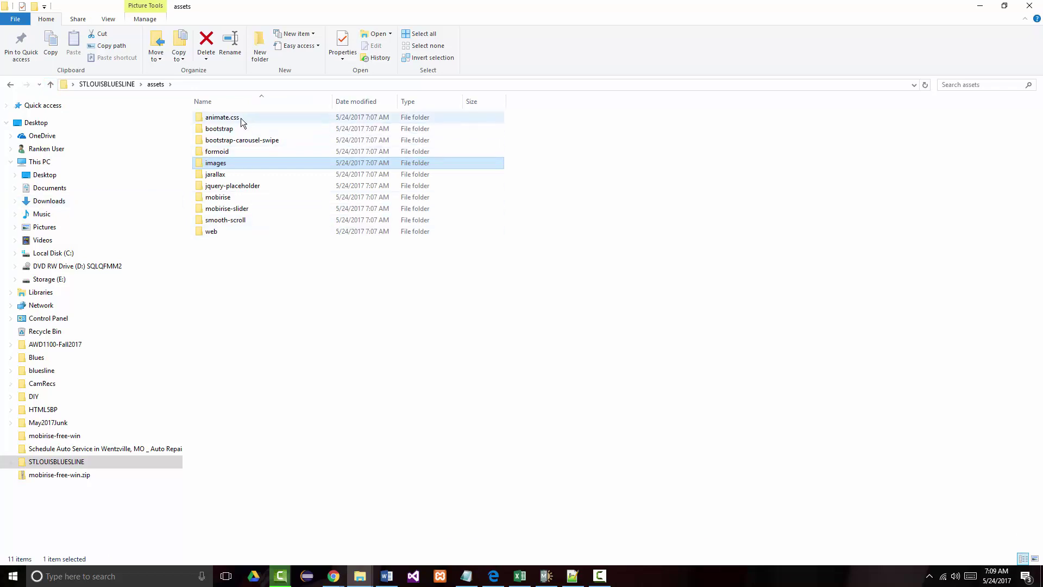
{"action": "double_click", "coordinate": [214, 130]}
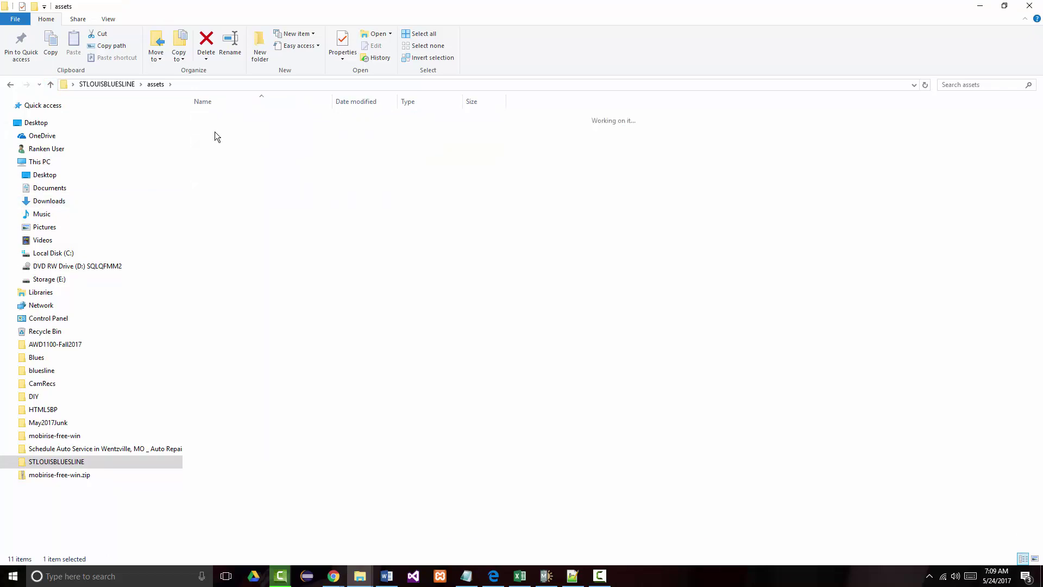
{"action": "double_click", "coordinate": [202, 116]}
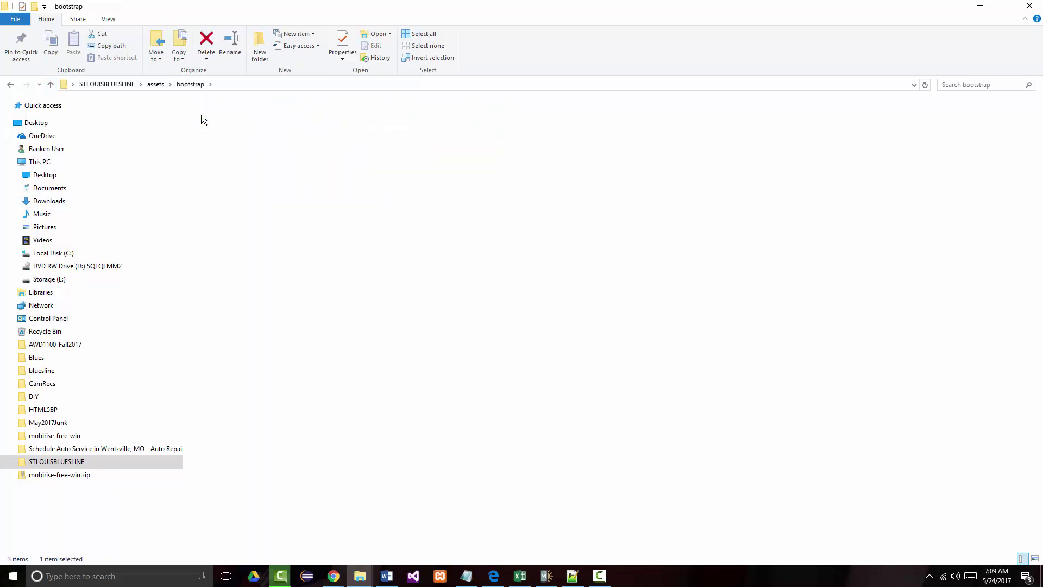
{"action": "left_click", "coordinate": [54, 84]}
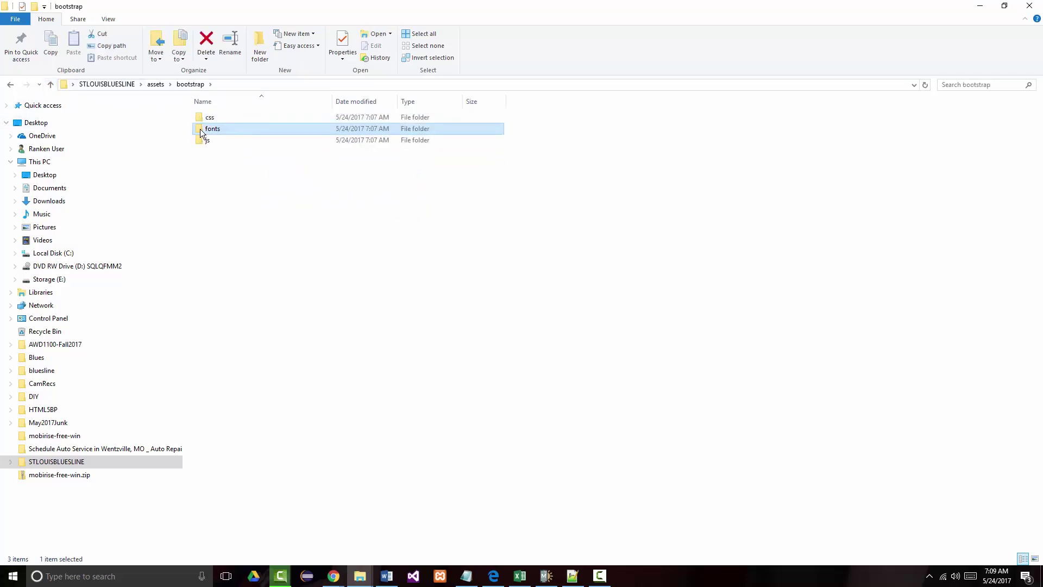
{"action": "double_click", "coordinate": [200, 129]}
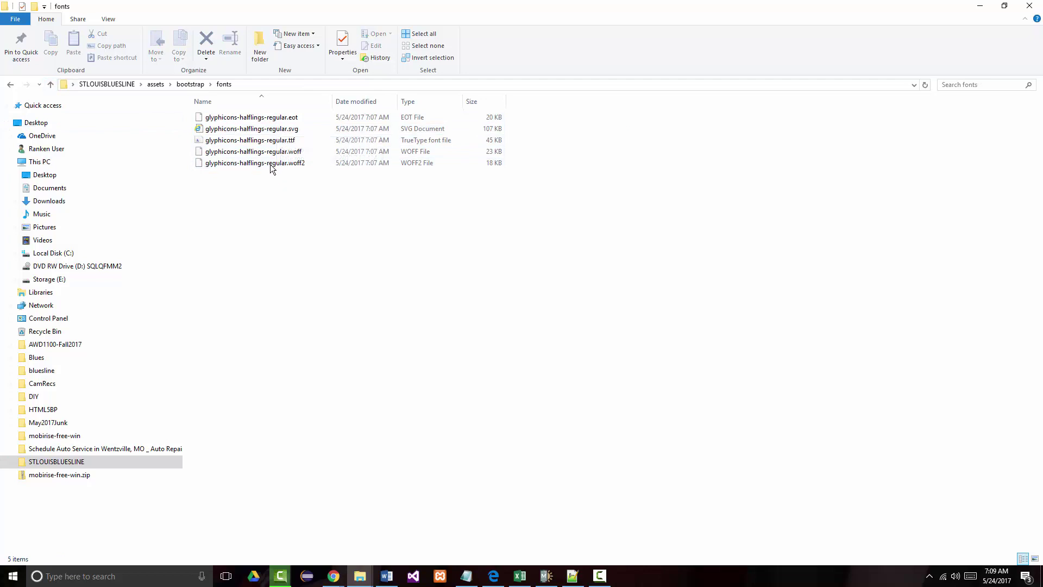
{"action": "left_click", "coordinate": [50, 86]}
{"action": "double_click", "coordinate": [207, 142]}
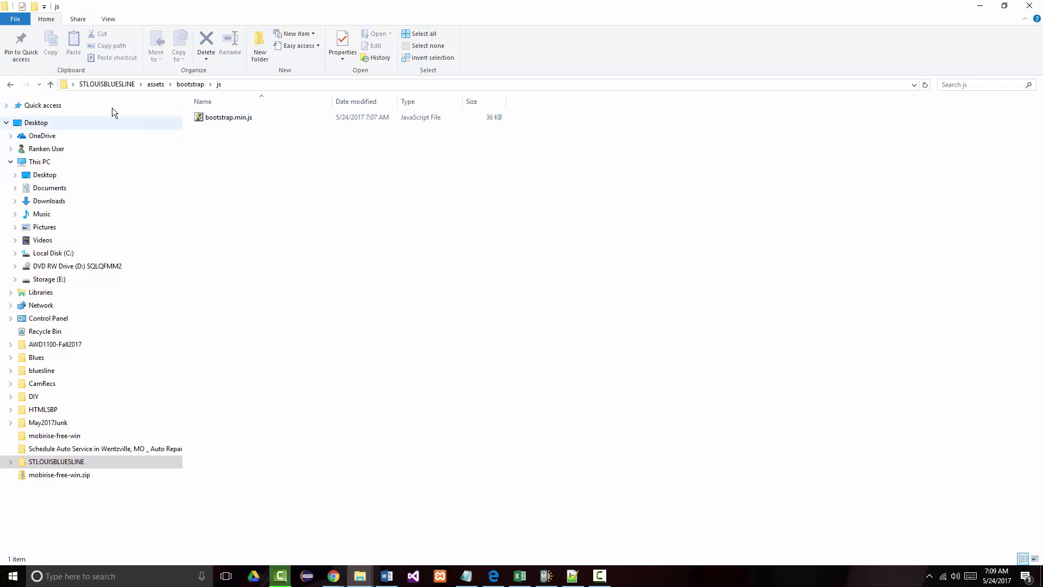
{"action": "left_click", "coordinate": [52, 88]}
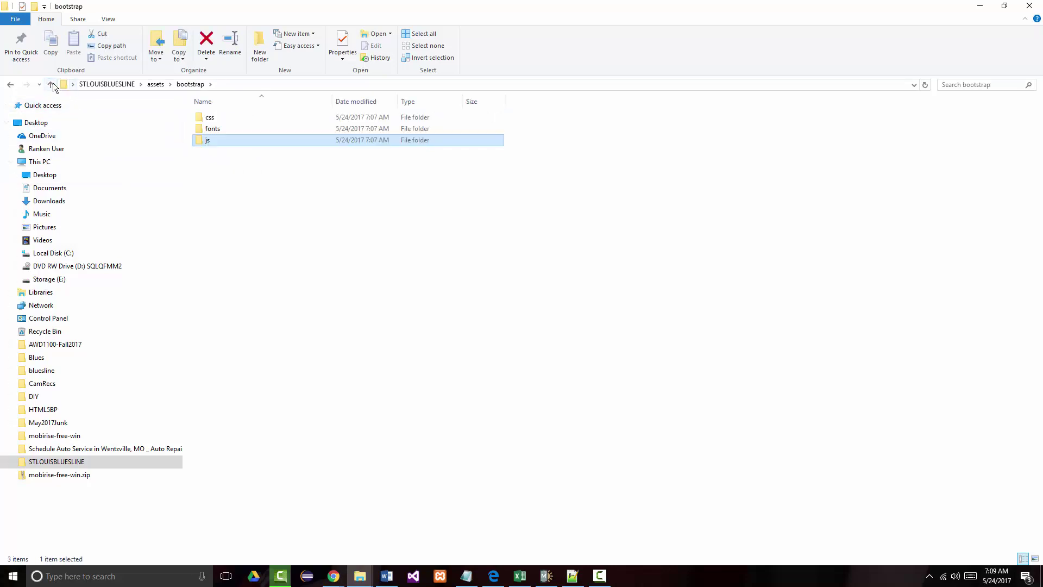
{"action": "left_click", "coordinate": [56, 84]}
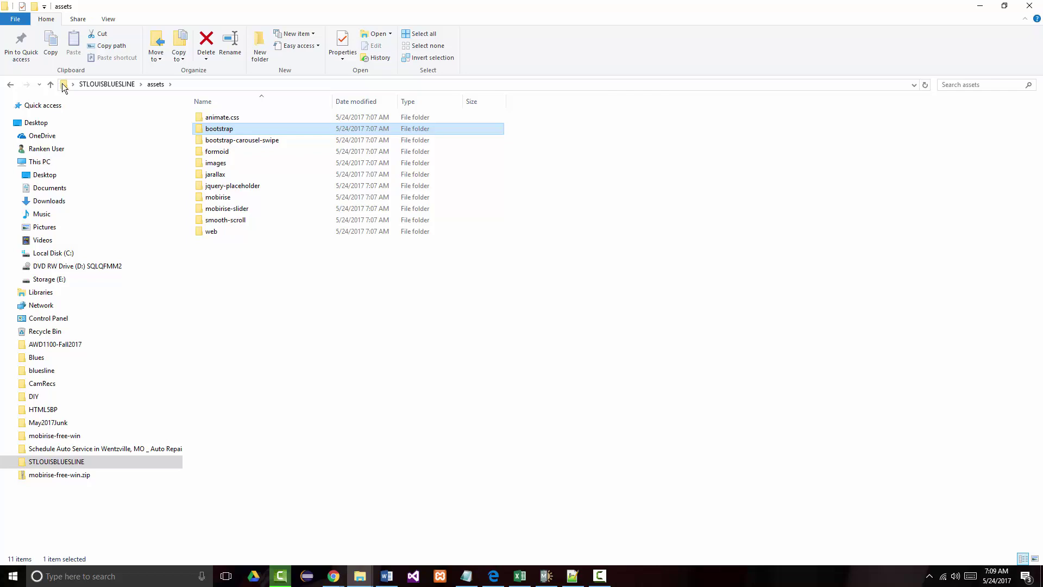
{"action": "left_click", "coordinate": [546, 576]}
- Close the Production Results summary and enlarge the view to reveal the timeline
{"action": "scroll", "coordinate": [424, 364], "scroll_direction": "down", "scroll_amount": 20}
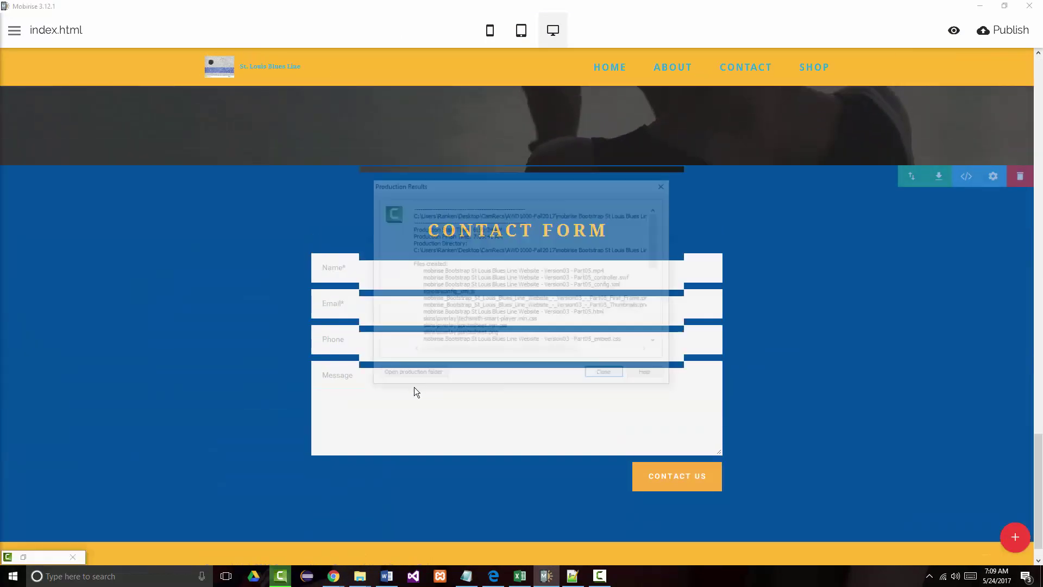
{"action": "left_click", "coordinate": [603, 379]}
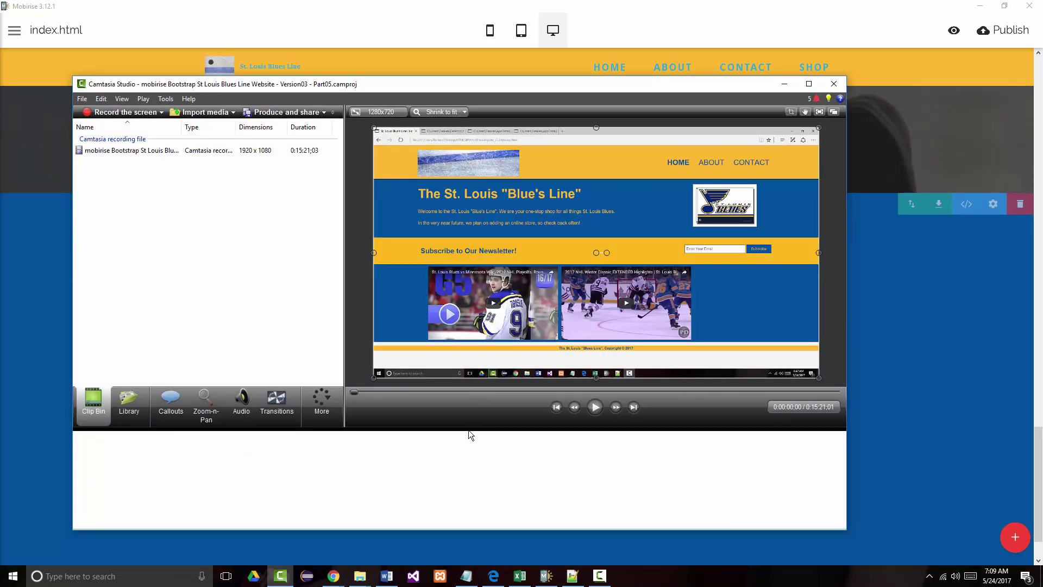
{"action": "left_click_drag", "start_coordinate": [471, 441], "coordinate": [476, 470]}
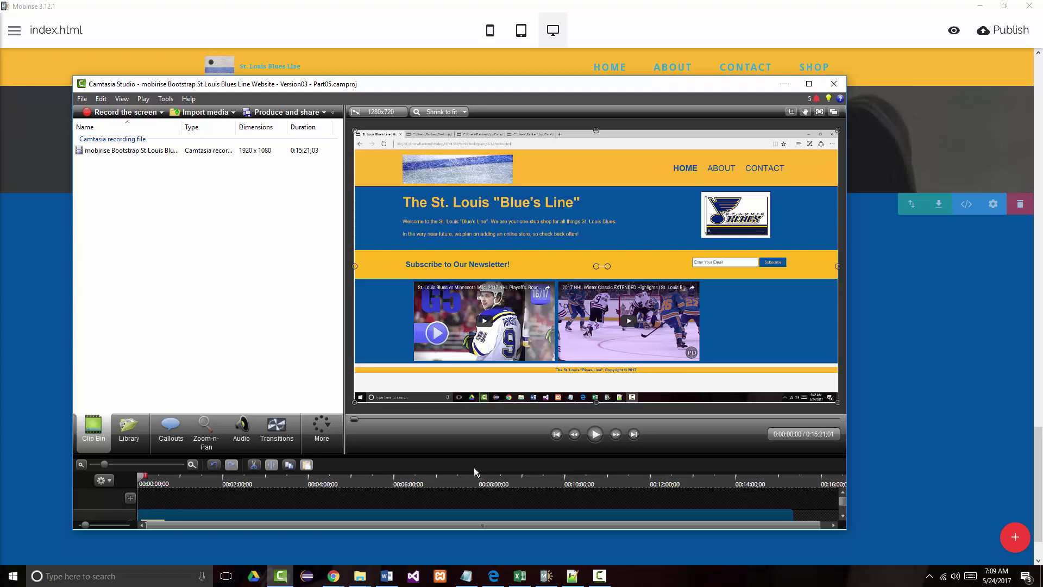
- Delete the timeline clip, remove the recording from the Clip Bin, and minimise Camtasia
{"action": "right_click", "coordinate": [462, 514]}
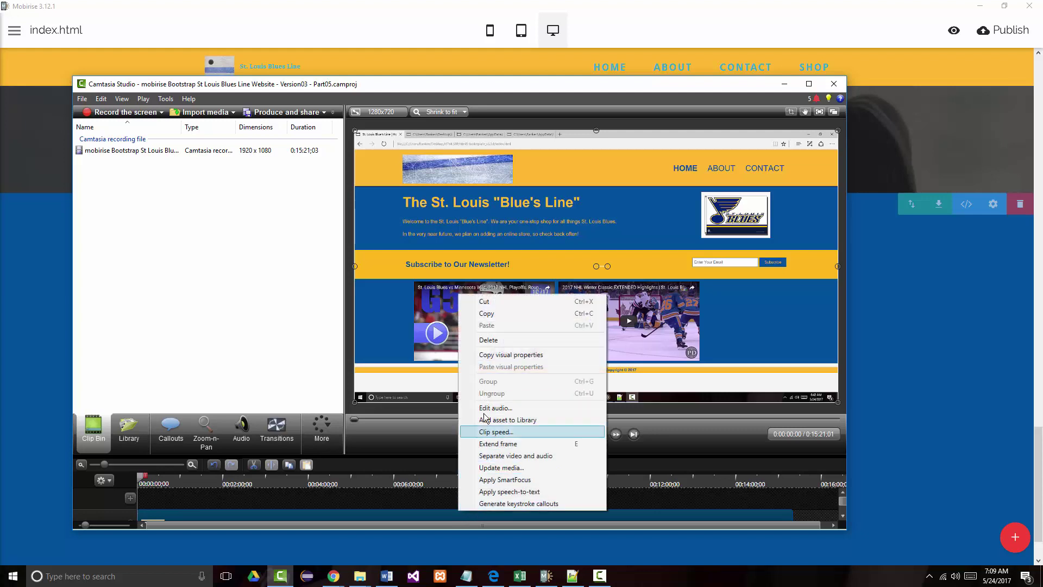
{"action": "left_click", "coordinate": [488, 339]}
{"action": "right_click", "coordinate": [116, 153]}
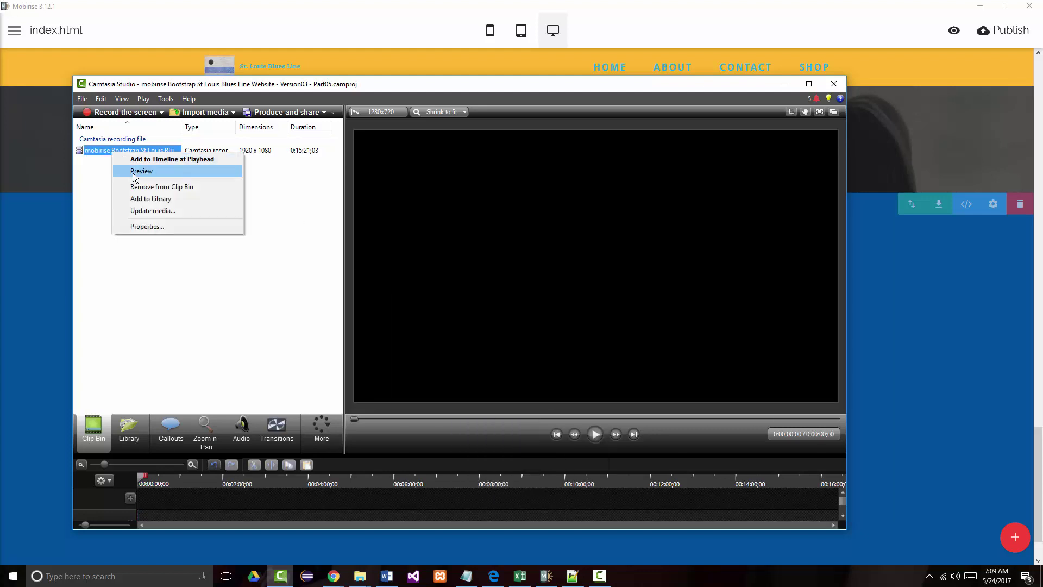
{"action": "left_click", "coordinate": [163, 187]}
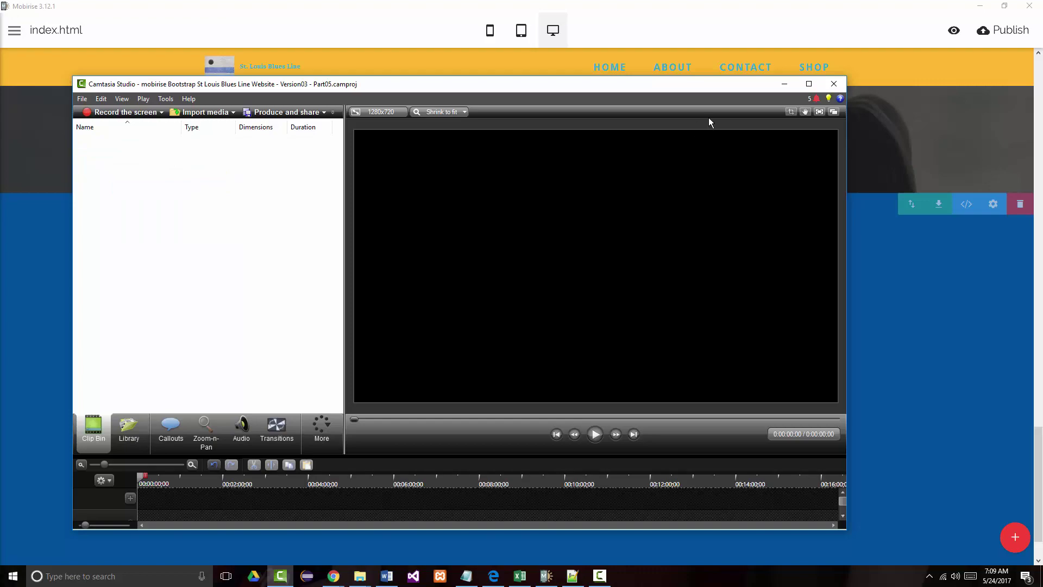
{"action": "left_click", "coordinate": [783, 88]}
{"action": "scroll", "coordinate": [559, 231], "scroll_direction": "down", "scroll_amount": 1}
{"action": "scroll", "coordinate": [523, 304], "scroll_direction": "up", "scroll_amount": 15}
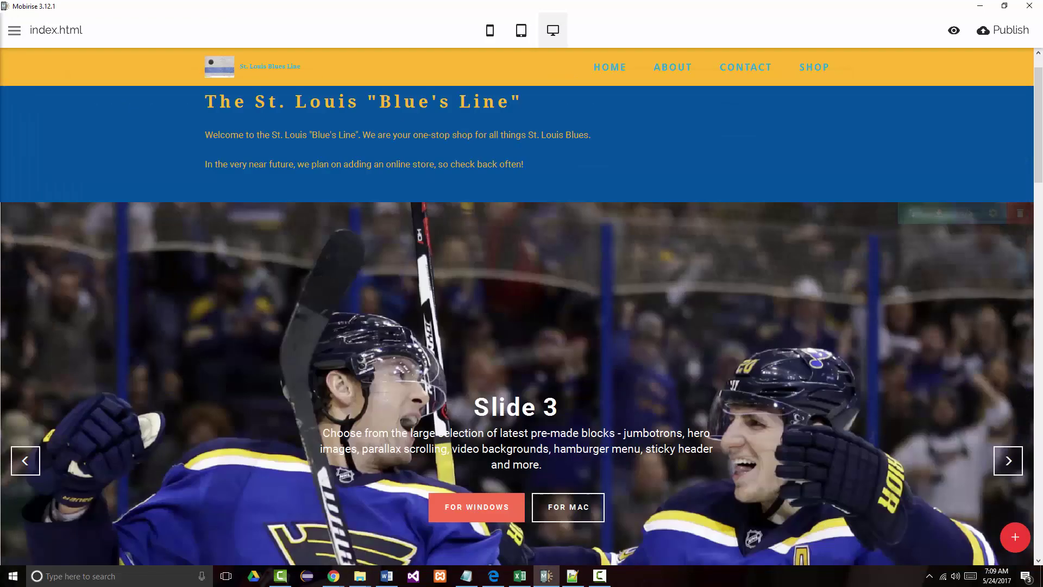
- Scroll through index.html, then open the HTML/CSS code editor for the Slide 3 slider block
{"action": "scroll", "coordinate": [523, 306], "scroll_direction": "down", "scroll_amount": 15}
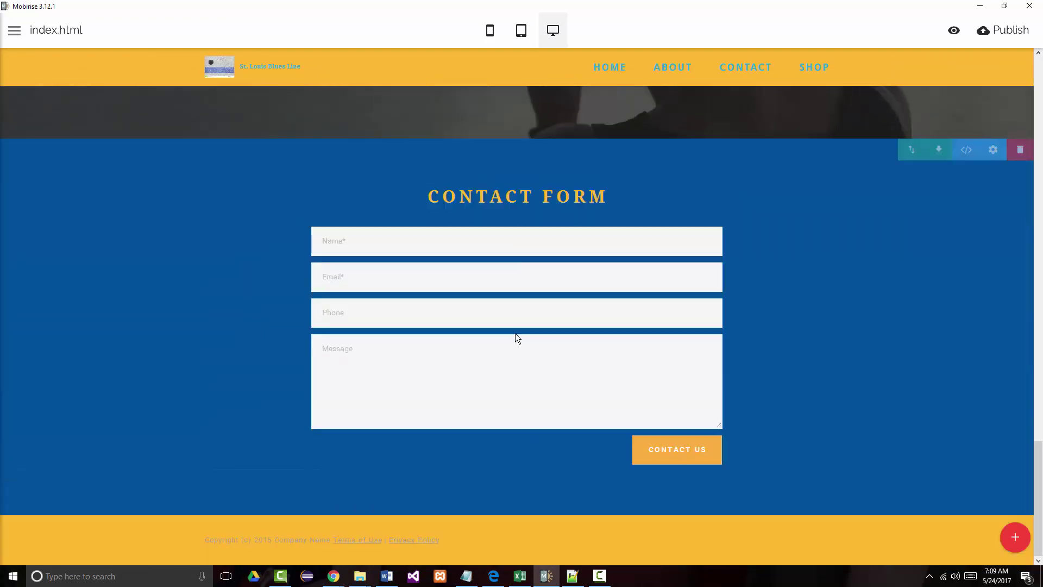
{"action": "scroll", "coordinate": [515, 337], "scroll_direction": "up", "scroll_amount": 15}
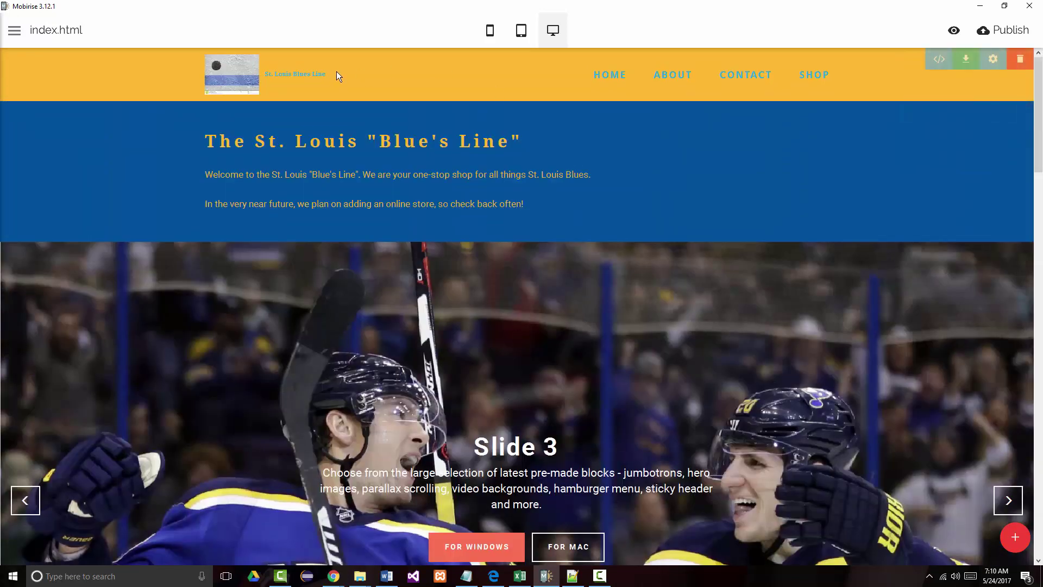
{"action": "scroll", "coordinate": [373, 515], "scroll_direction": "down", "scroll_amount": 10}
{"action": "scroll", "coordinate": [373, 515], "scroll_direction": "down", "scroll_amount": 15}
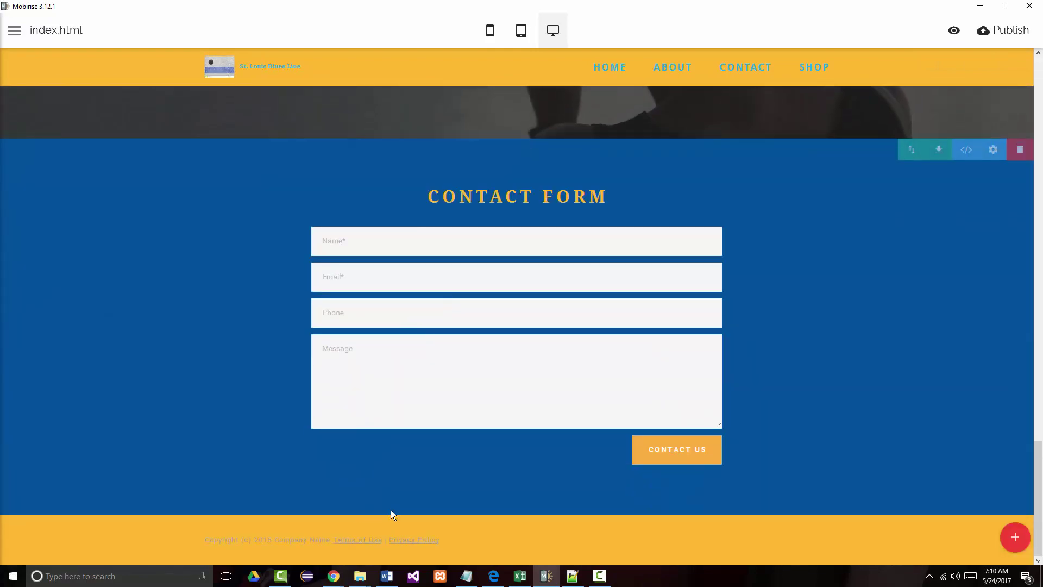
{"action": "scroll", "coordinate": [391, 513], "scroll_direction": "up", "scroll_amount": 20}
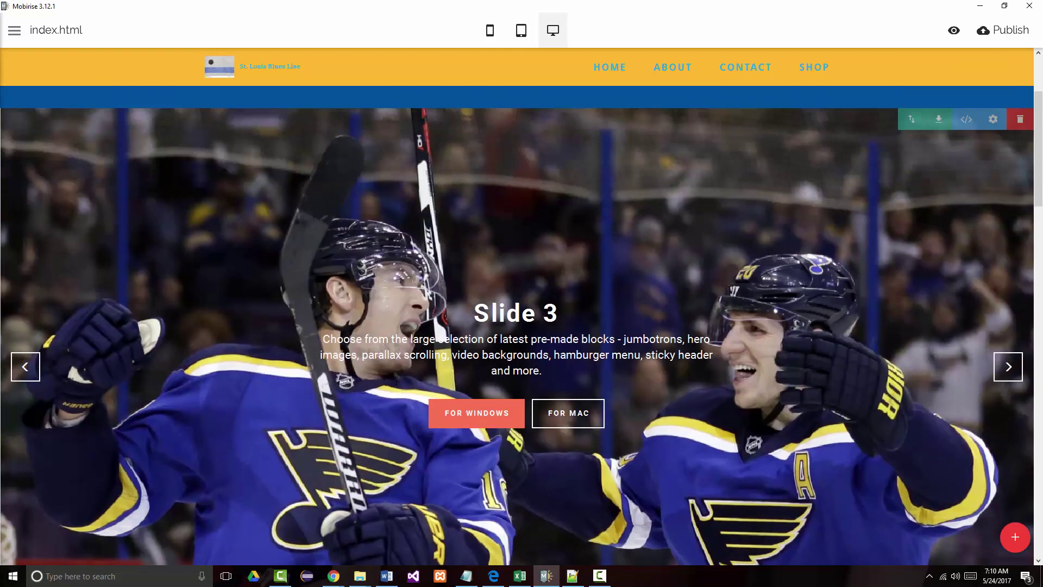
{"action": "scroll", "coordinate": [367, 387], "scroll_direction": "up", "scroll_amount": 1}
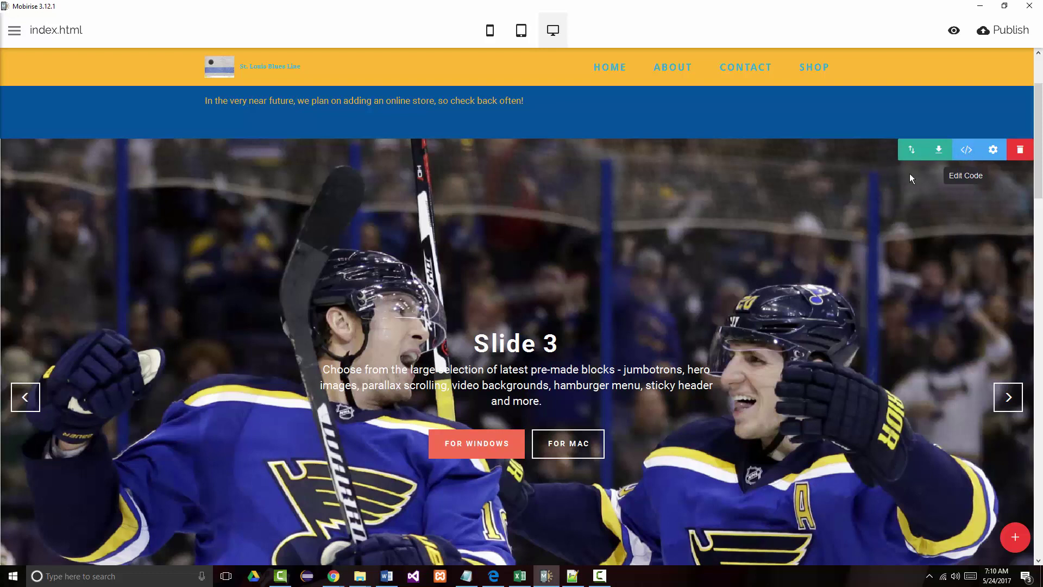
{"action": "left_click", "coordinate": [966, 152]}
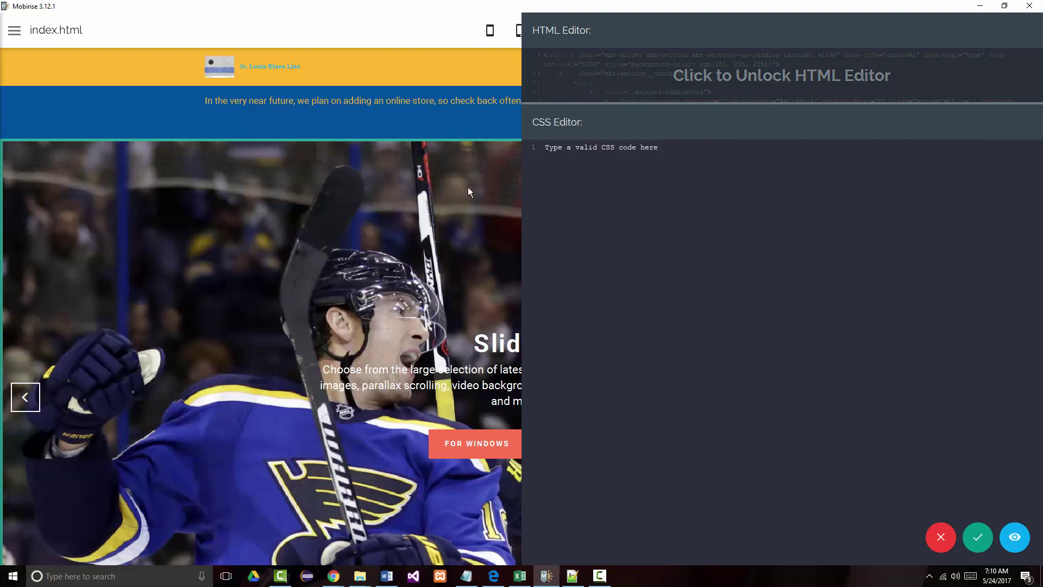
- Cancel and close the slider block's HTML/CSS editor without saving changes
{"action": "left_click", "coordinate": [941, 537]}
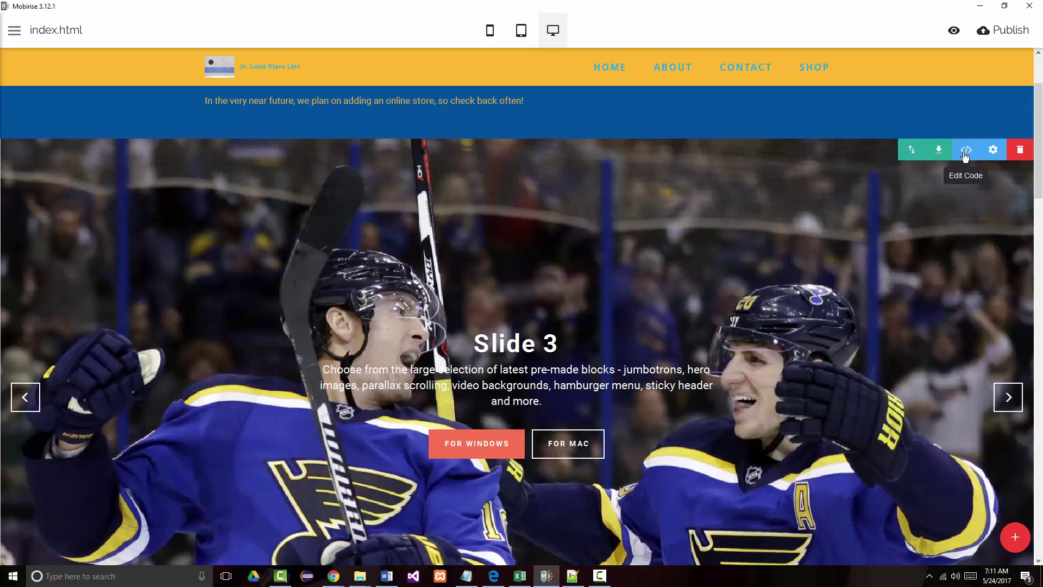
{"action": "left_click", "coordinate": [489, 44]}
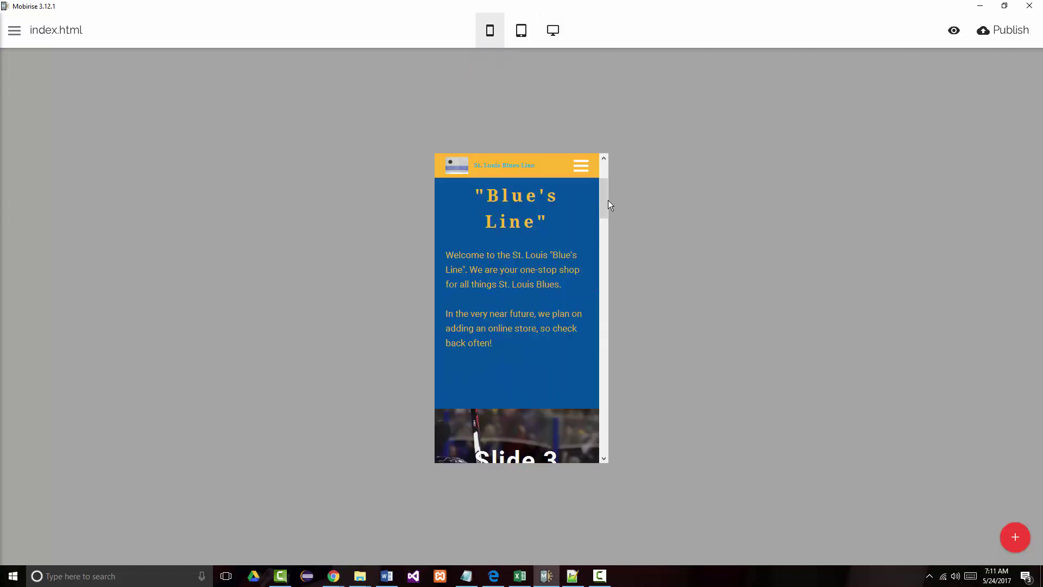
{"action": "left_click_drag", "start_coordinate": [605, 216], "coordinate": [591, 155]}
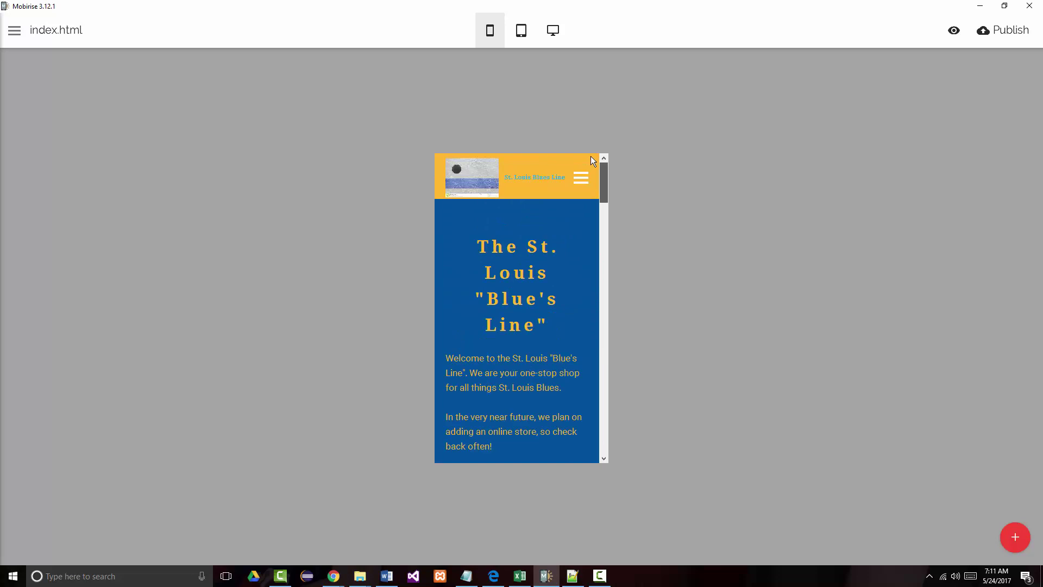
{"action": "left_click", "coordinate": [558, 34]}
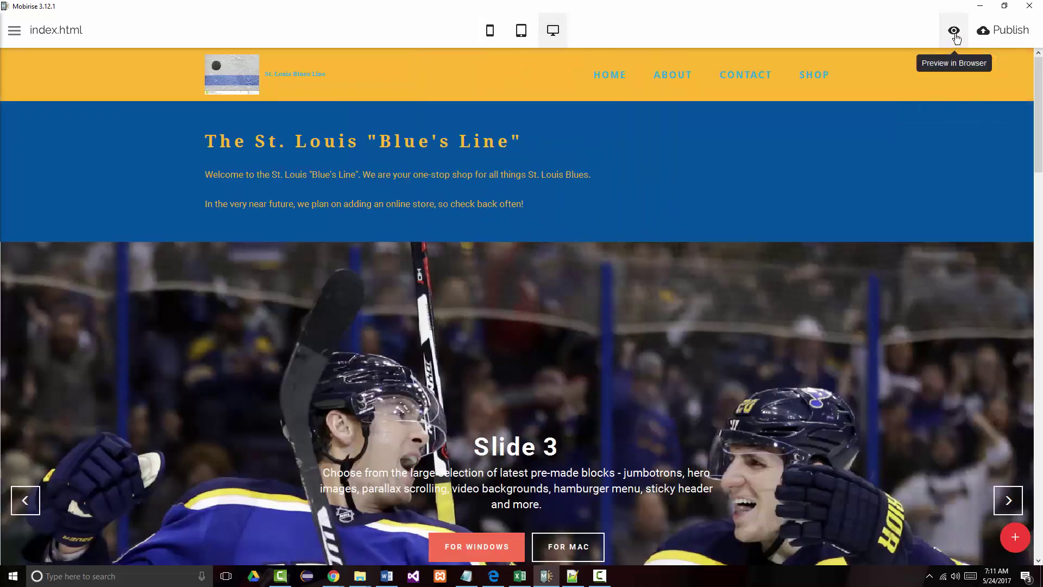
- Open the St. Louis Blues Line site preview in Edge with Ctrl+P
{"action": "key", "text": "ctrl+p"}
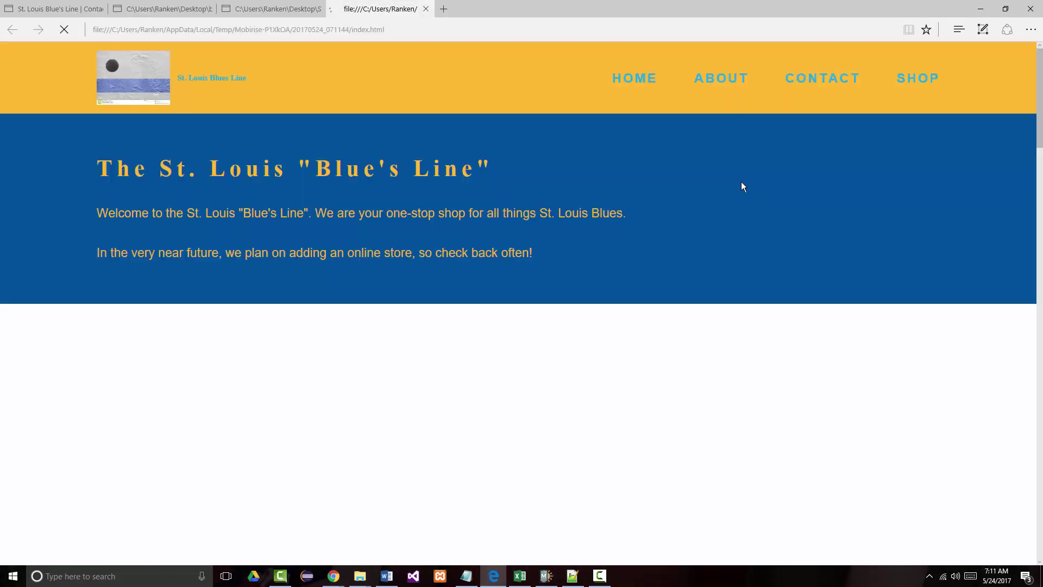
{"action": "scroll", "coordinate": [552, 179], "scroll_direction": "down", "scroll_amount": 8}
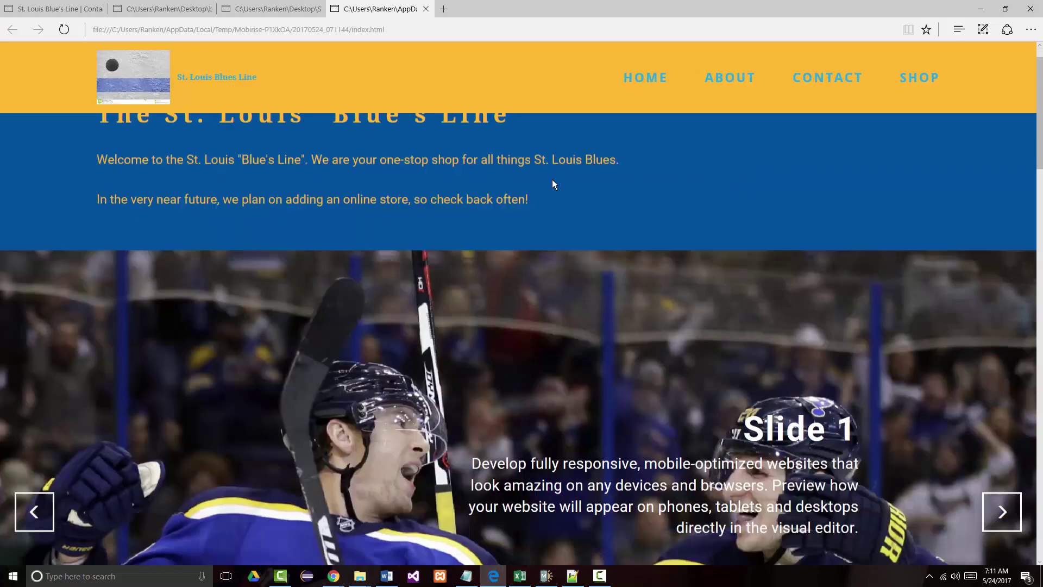
{"action": "scroll", "coordinate": [547, 190], "scroll_direction": "up", "scroll_amount": 8}
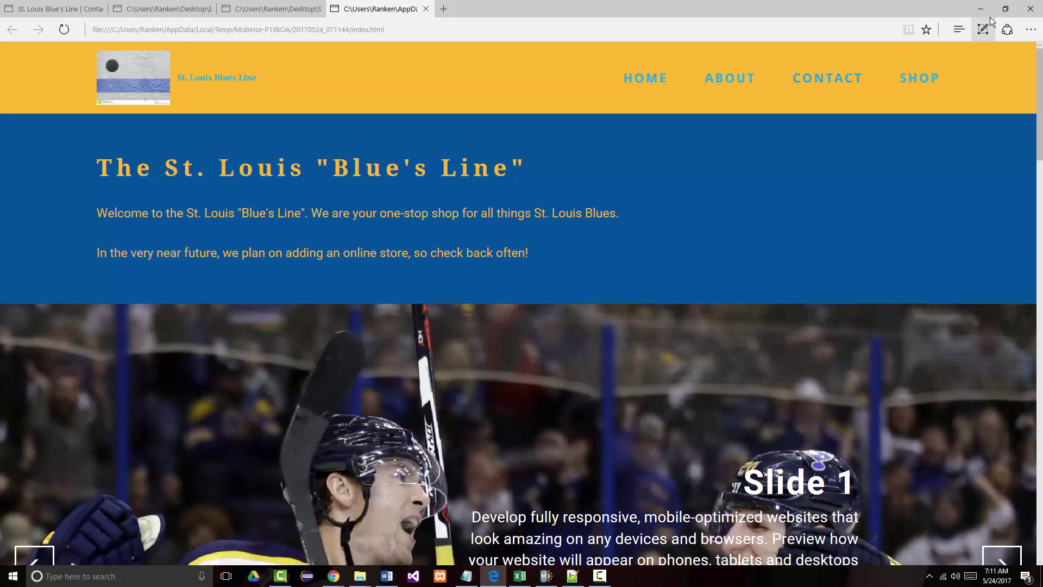
- Restore the Edge window and narrow it to phone width to check the mobile layout
{"action": "left_click", "coordinate": [1005, 9]}
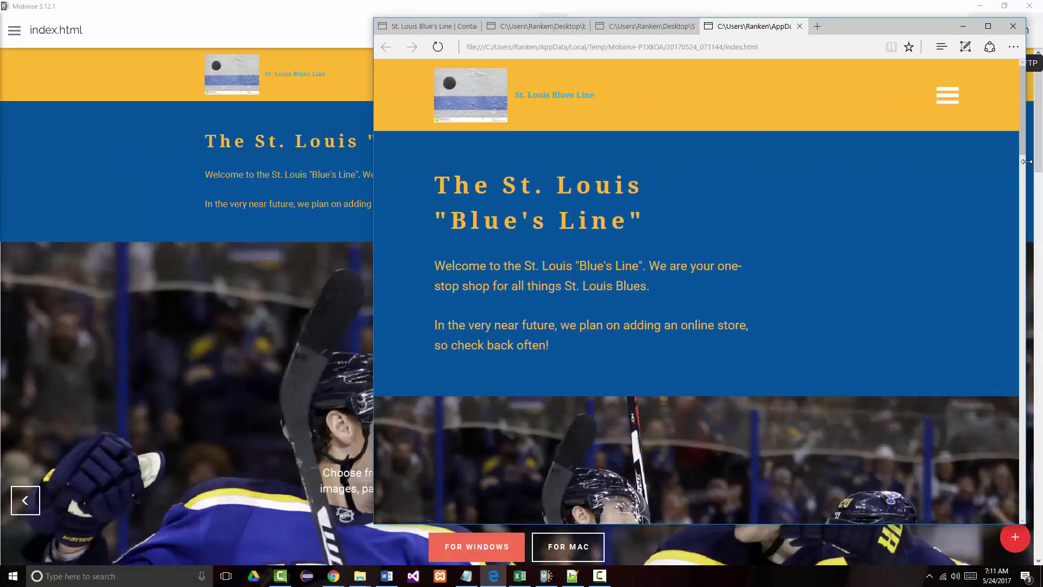
{"action": "left_click_drag", "start_coordinate": [1026, 161], "coordinate": [548, 163]}
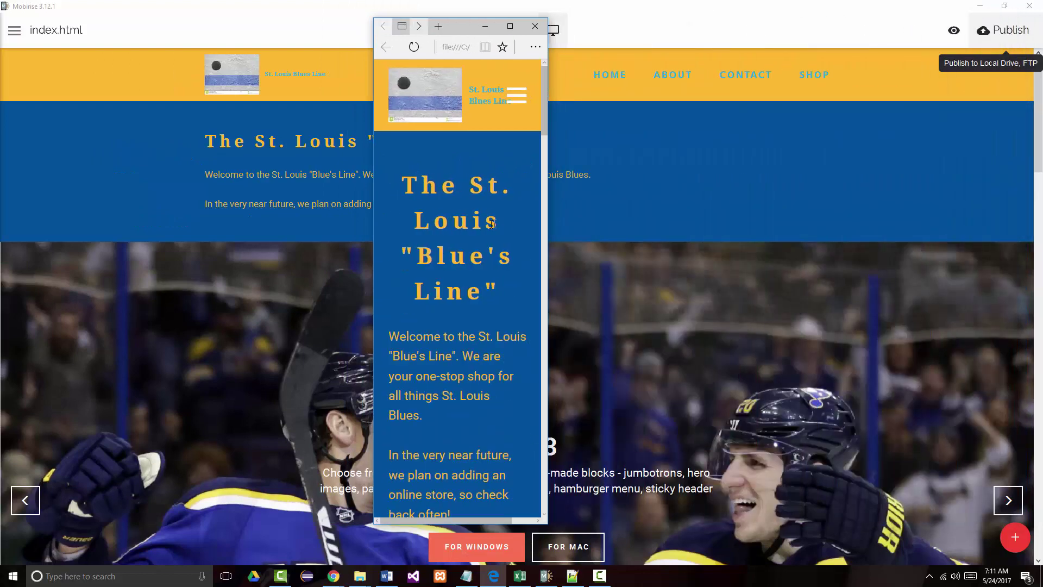
{"action": "left_click_drag", "start_coordinate": [544, 109], "coordinate": [508, 115]}
{"action": "scroll", "coordinate": [511, 105], "scroll_direction": "up", "scroll_amount": 2}
{"action": "scroll", "coordinate": [517, 114], "scroll_direction": "down", "scroll_amount": 3}
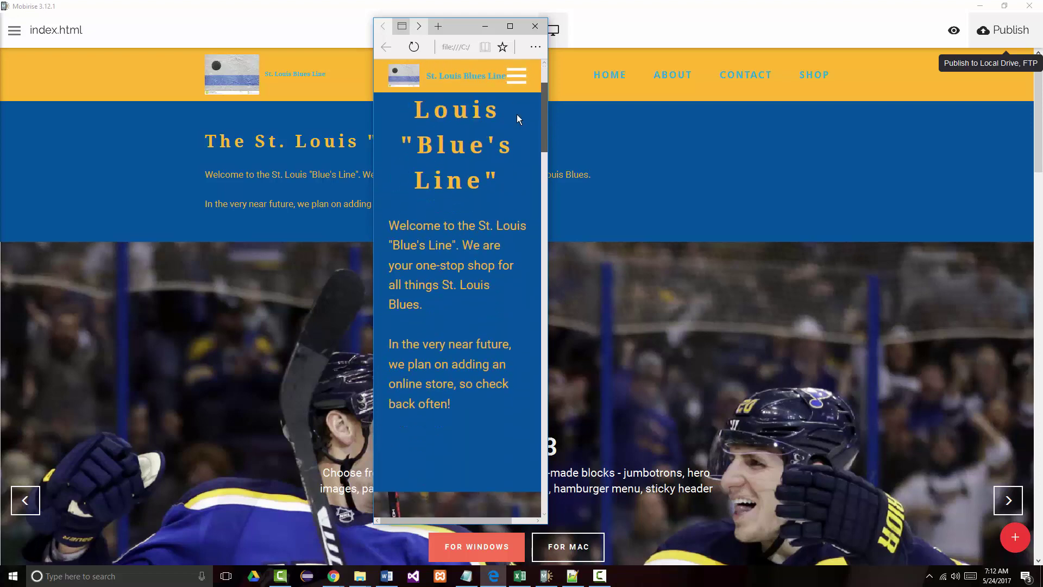
{"action": "scroll", "coordinate": [516, 86], "scroll_direction": "up", "scroll_amount": 3}
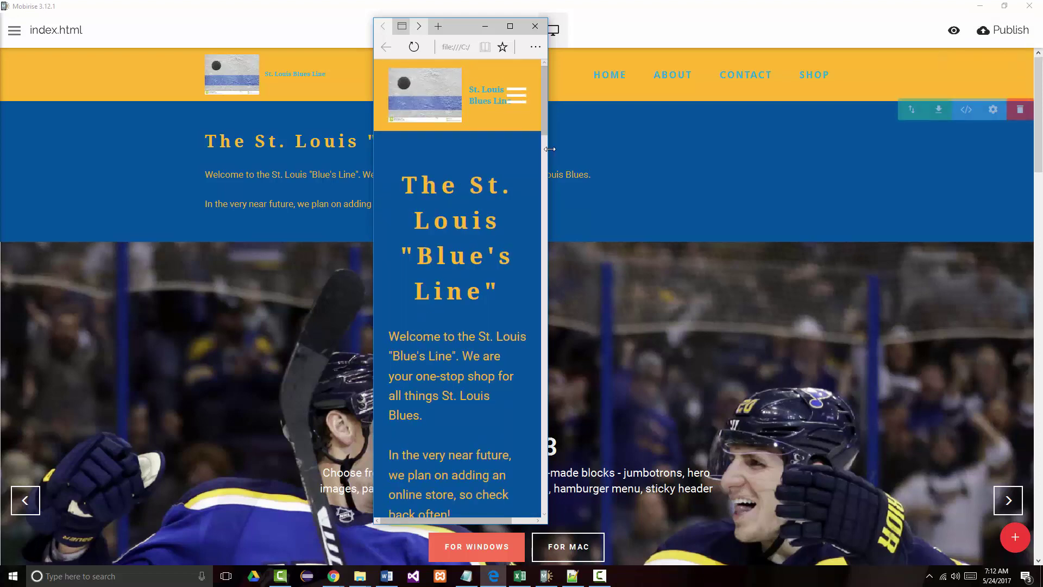
- Widen the window to the wide layout and check the newsletter, video and contact sections
{"action": "left_click_drag", "start_coordinate": [549, 150], "coordinate": [938, 155]}
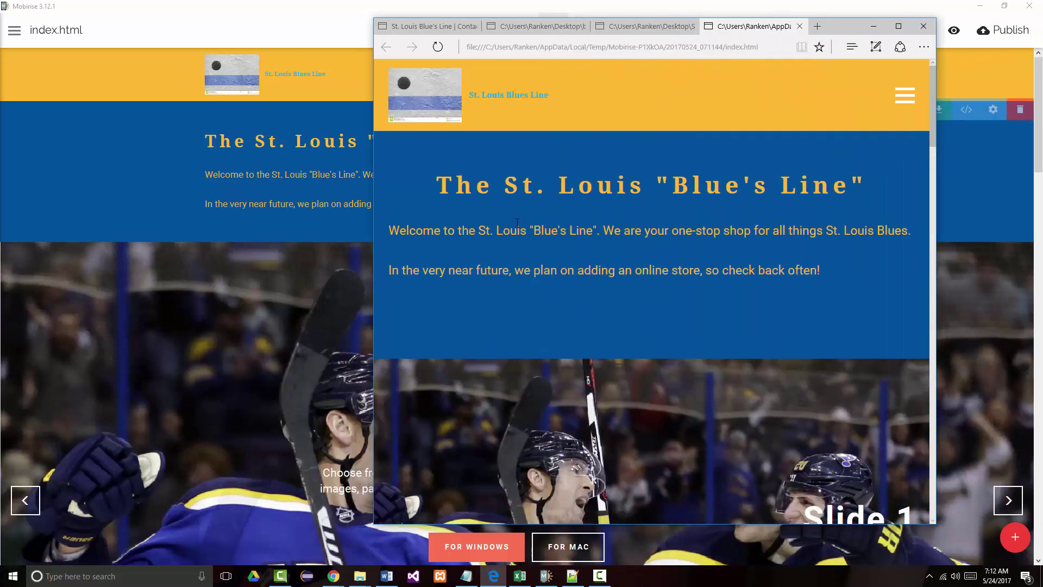
{"action": "scroll", "coordinate": [535, 245], "scroll_direction": "down", "scroll_amount": 5}
{"action": "scroll", "coordinate": [538, 258], "scroll_direction": "down", "scroll_amount": 12}
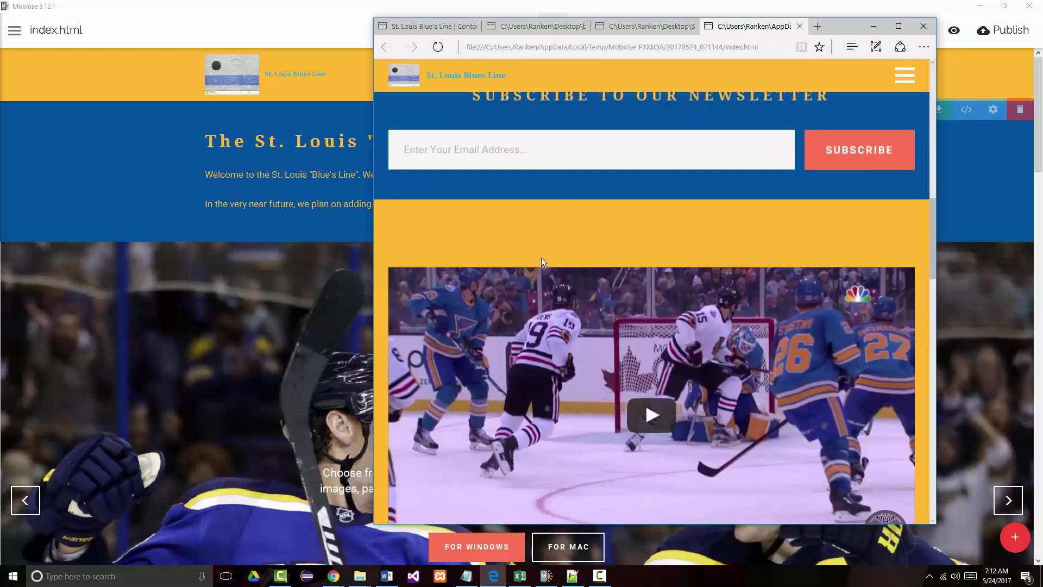
{"action": "scroll", "coordinate": [543, 257], "scroll_direction": "down", "scroll_amount": 4}
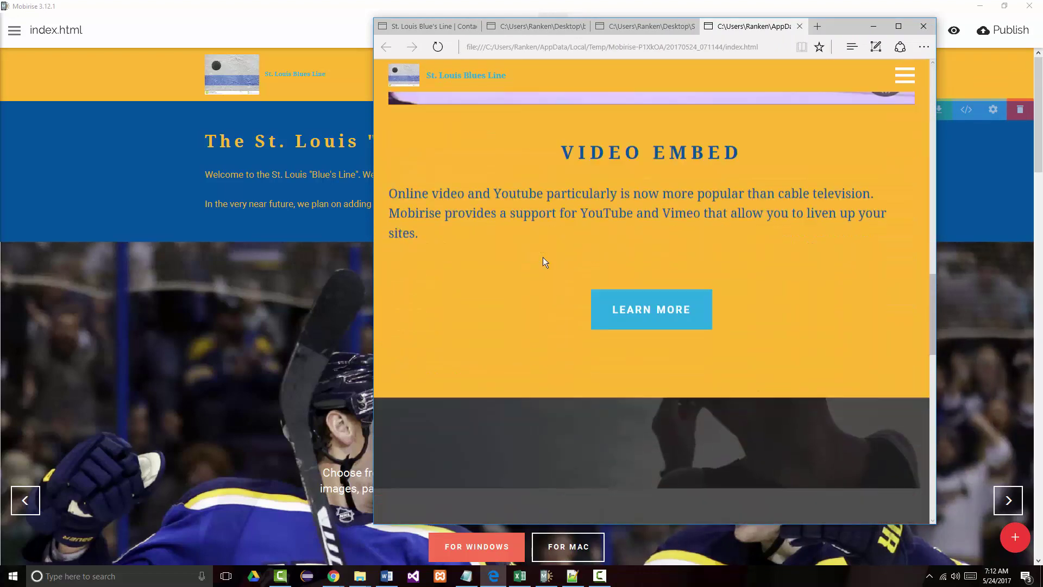
{"action": "scroll", "coordinate": [543, 256], "scroll_direction": "down", "scroll_amount": 6}
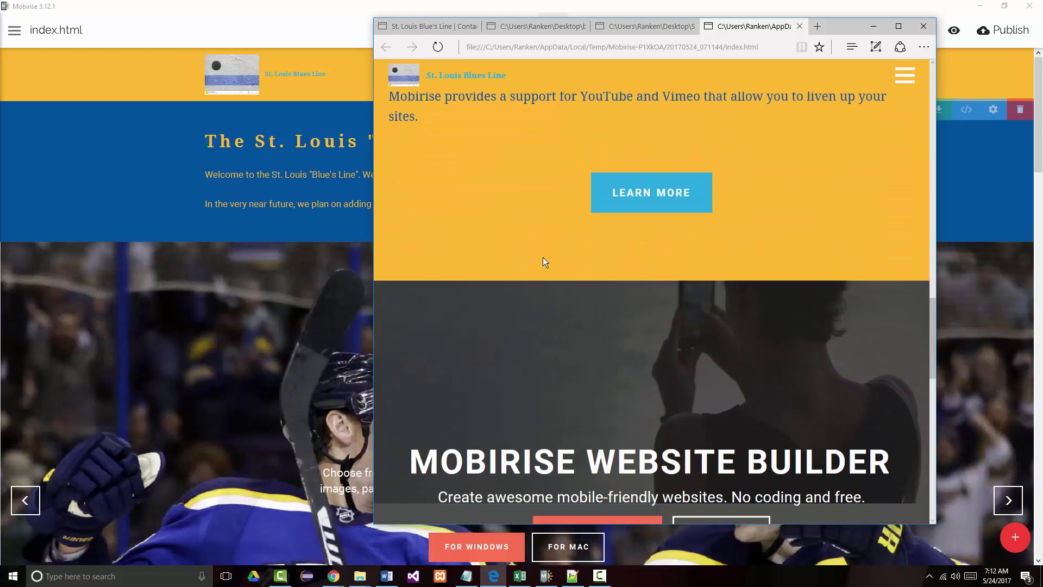
{"action": "scroll", "coordinate": [550, 264], "scroll_direction": "down", "scroll_amount": 5}
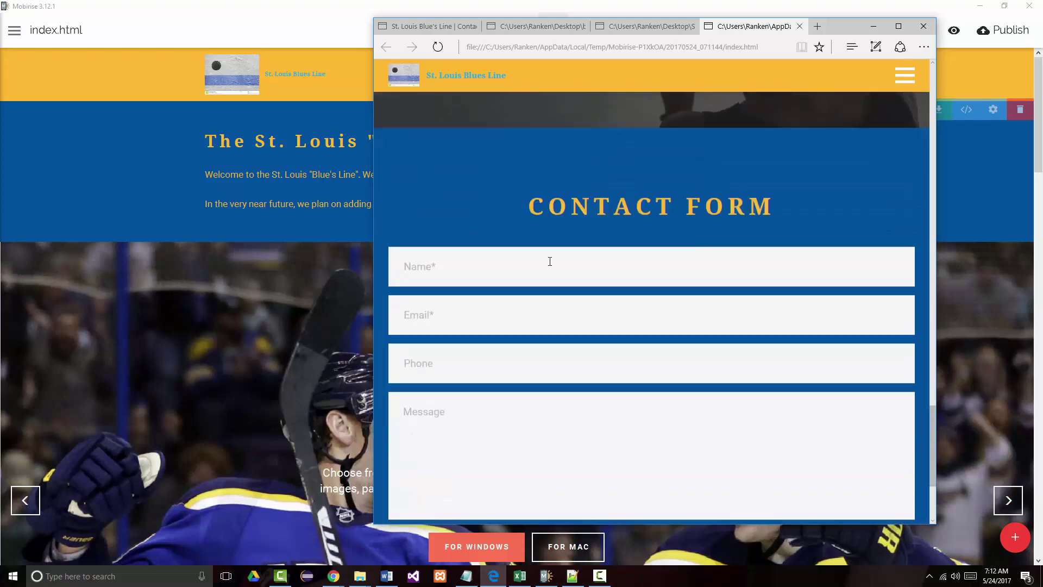
- Maximize the Edge preview and scroll the full page, checking the HOME, ABOUT, CONTACT, SHOP links
{"action": "left_click", "coordinate": [898, 27]}
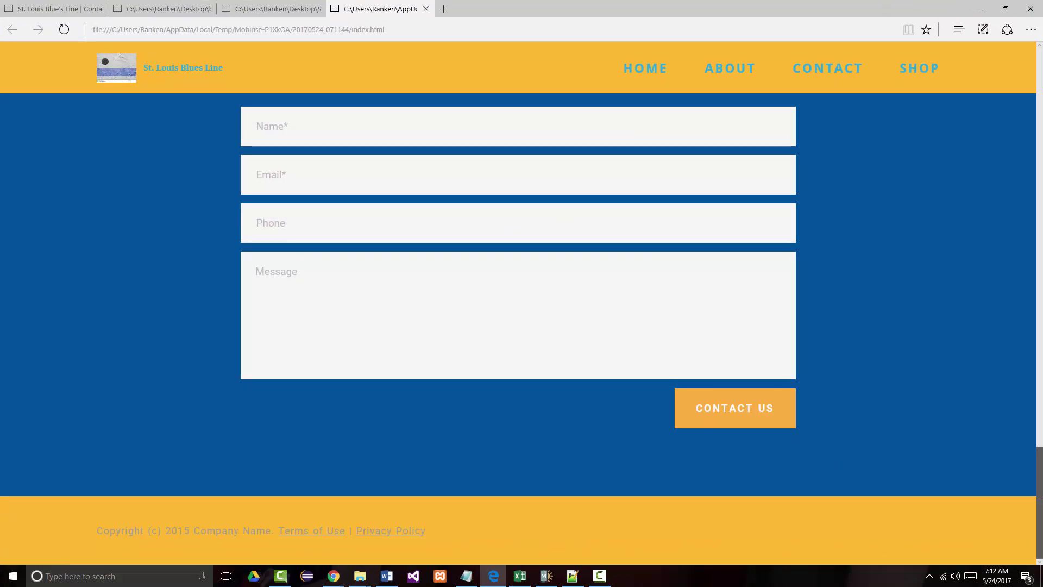
{"action": "left_click_drag", "start_coordinate": [1040, 502], "coordinate": [1041, 233]}
{"action": "scroll", "coordinate": [408, 114], "scroll_direction": "up", "scroll_amount": 10}
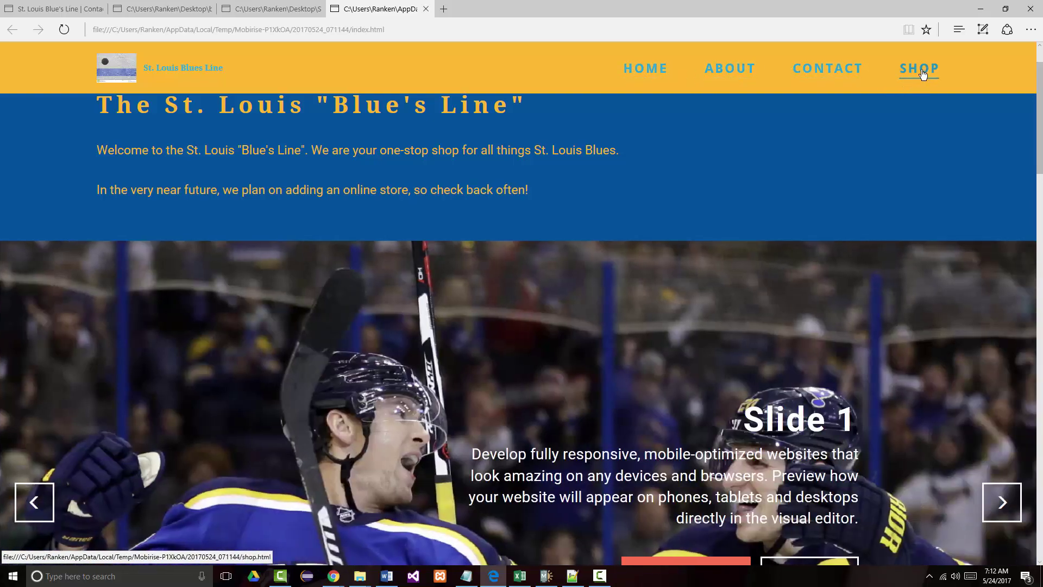
{"action": "scroll", "coordinate": [880, 139], "scroll_direction": "down", "scroll_amount": 5}
{"action": "scroll", "coordinate": [798, 185], "scroll_direction": "down", "scroll_amount": 15}
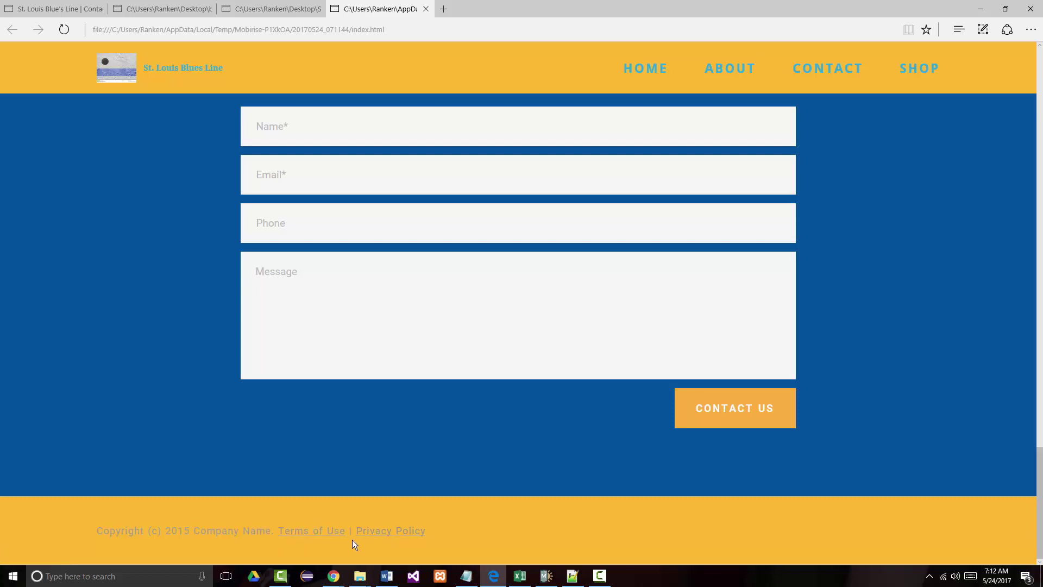
{"action": "scroll", "coordinate": [351, 471], "scroll_direction": "up", "scroll_amount": 15}
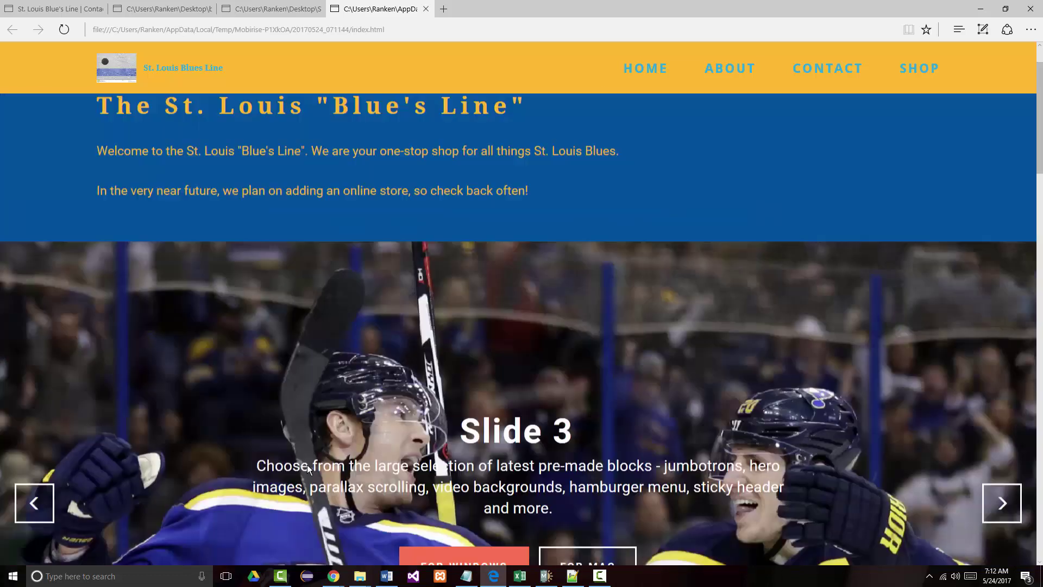
{"action": "scroll", "coordinate": [307, 469], "scroll_direction": "up", "scroll_amount": 2}
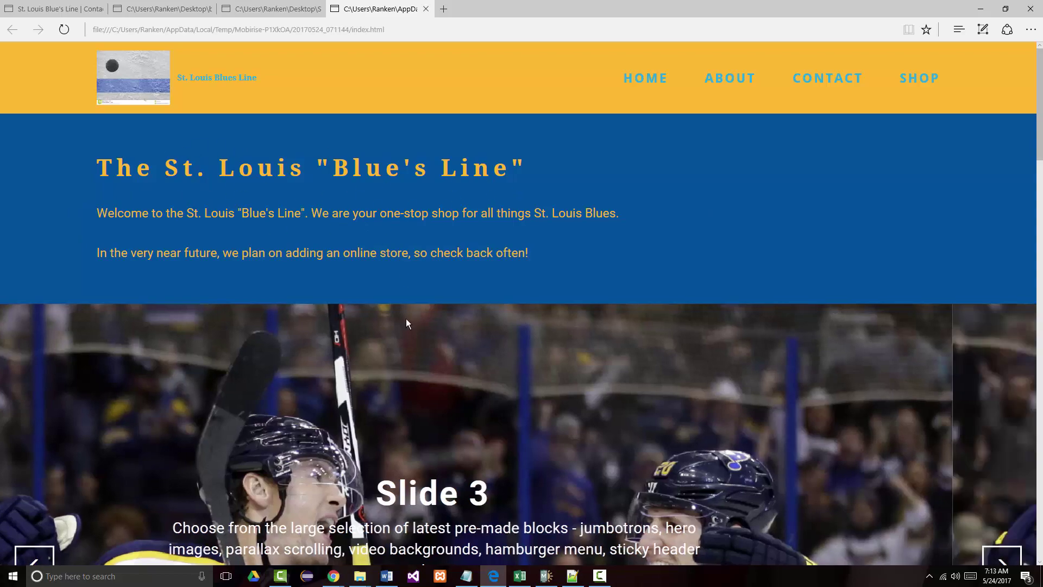
{"action": "scroll", "coordinate": [406, 319], "scroll_direction": "down", "scroll_amount": 5}
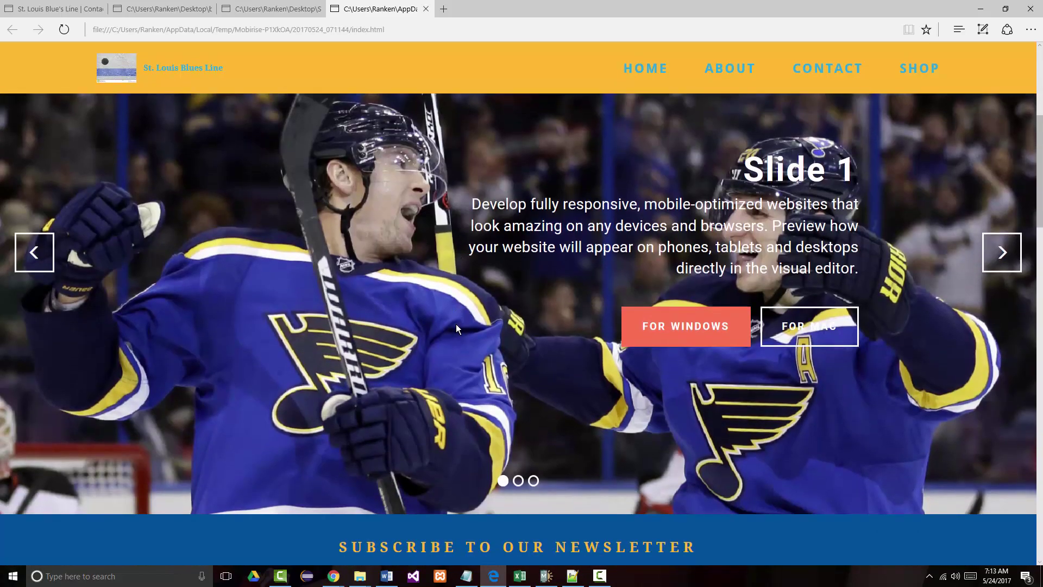
{"action": "scroll", "coordinate": [455, 324], "scroll_direction": "down", "scroll_amount": 6}
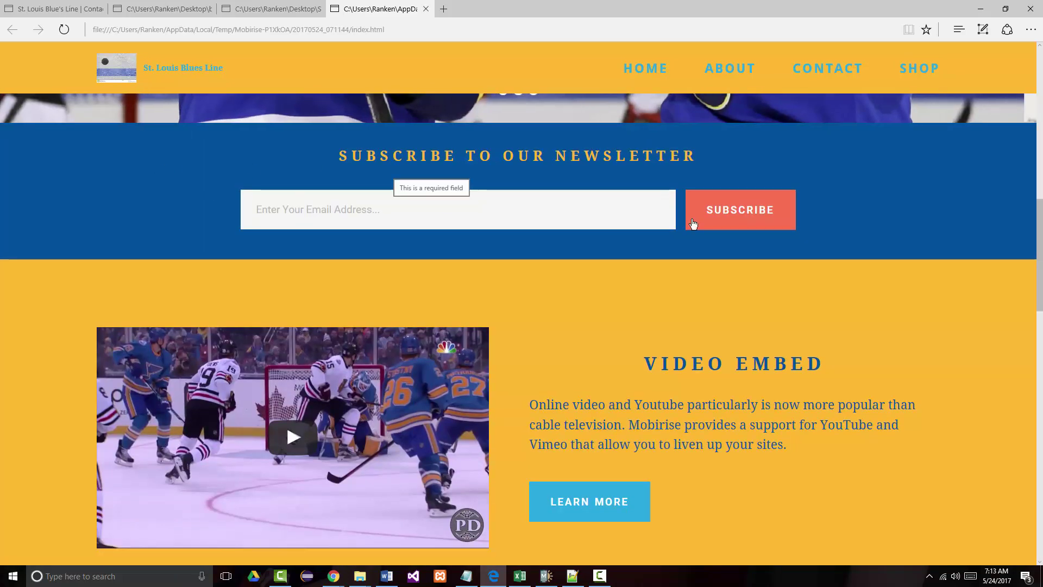
- Enter an e-mail address in the newsletter field and subscribe to get the thanks confirmation
{"action": "left_click", "coordinate": [310, 211]}
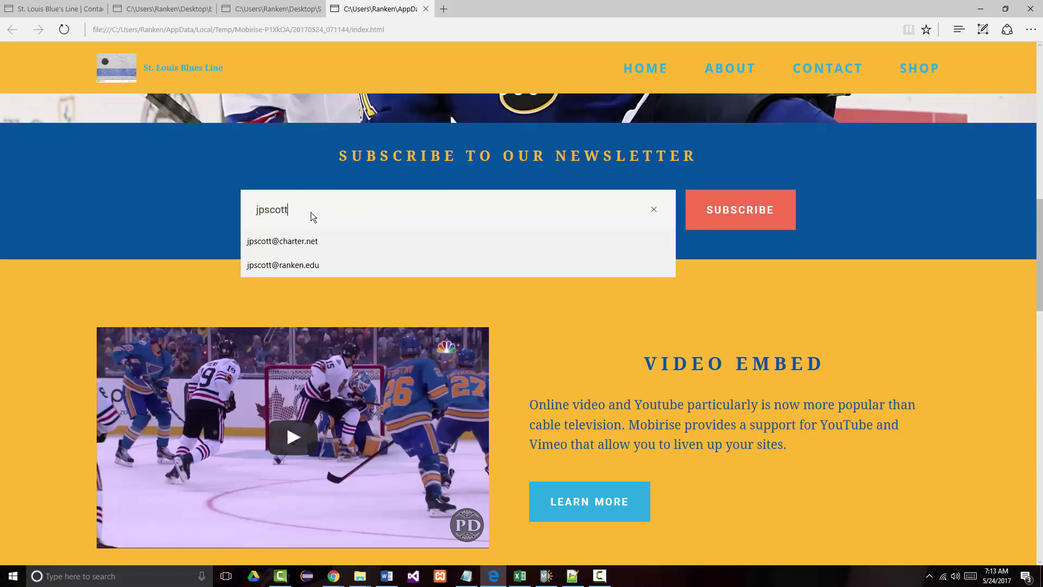
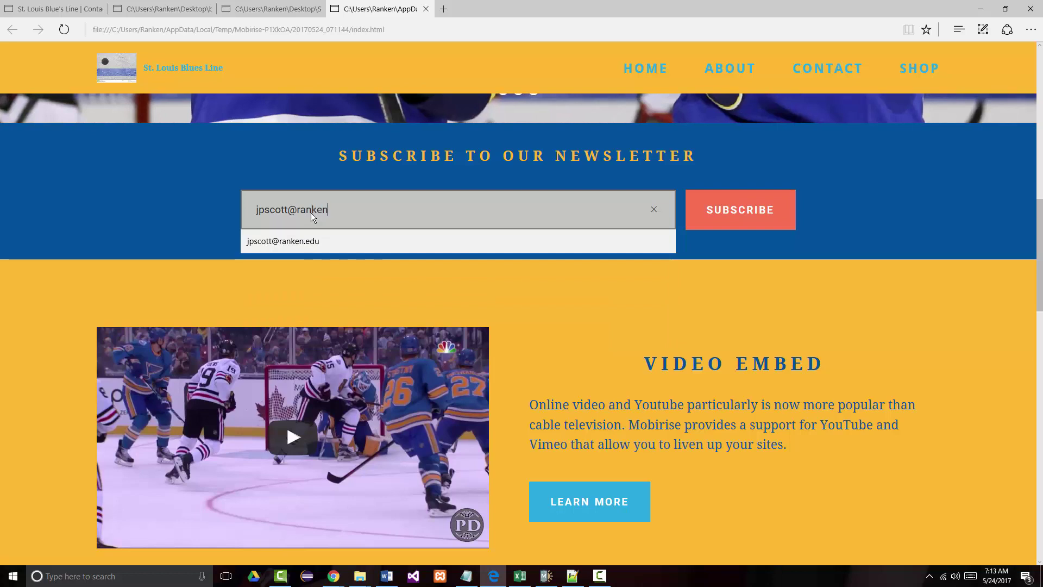
{"action": "left_click", "coordinate": [740, 210]}
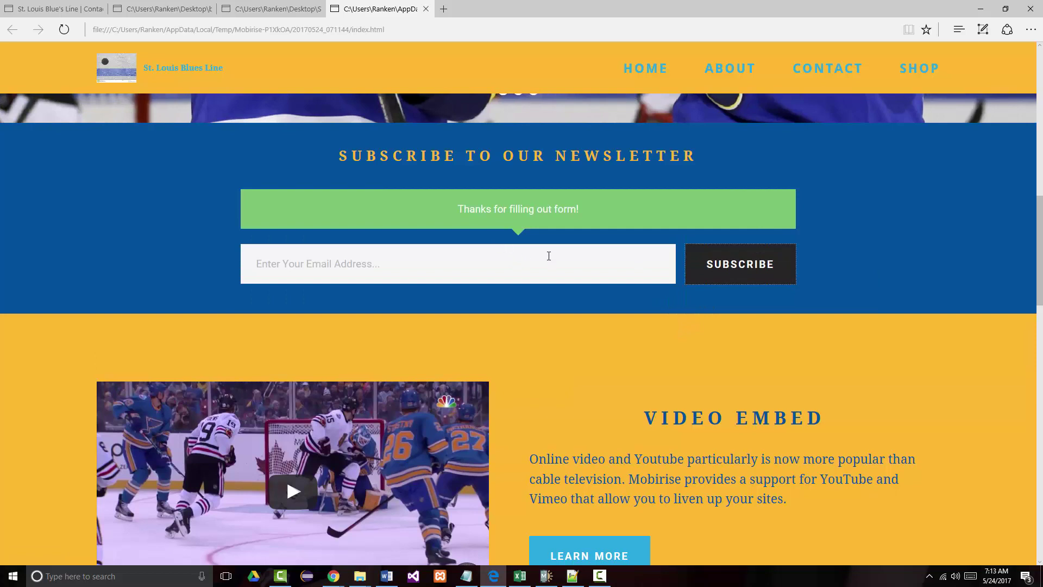
- Play the embedded hockey video, try full screen and exit, and open its playback settings
{"action": "scroll", "coordinate": [478, 269], "scroll_direction": "down", "scroll_amount": 4}
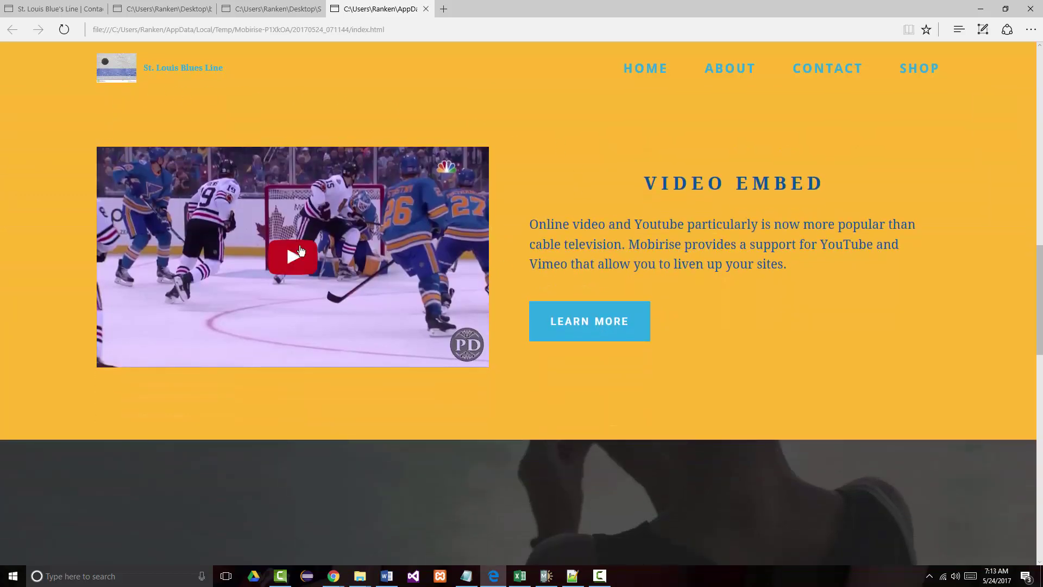
{"action": "scroll", "coordinate": [459, 235], "scroll_direction": "up", "scroll_amount": 3}
{"action": "scroll", "coordinate": [471, 248], "scroll_direction": "down", "scroll_amount": 3}
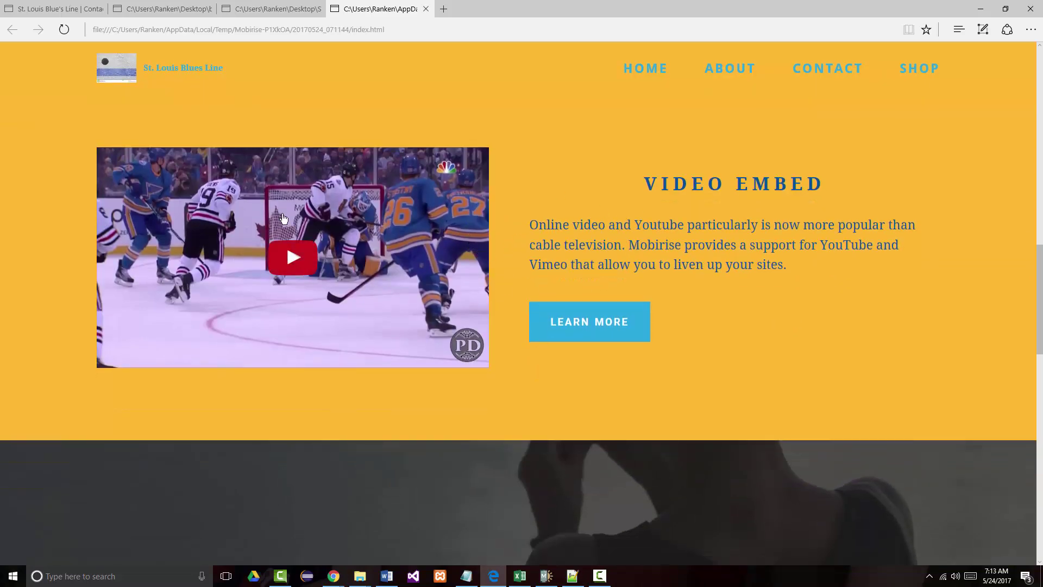
{"action": "left_click", "coordinate": [298, 258]}
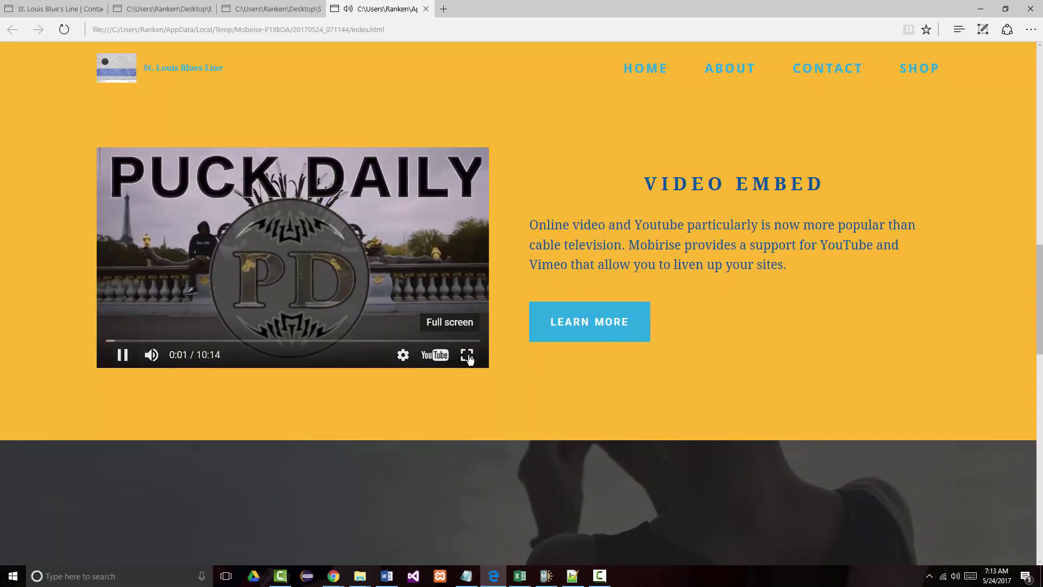
{"action": "left_click", "coordinate": [467, 356]}
{"action": "key", "text": "Escape"}
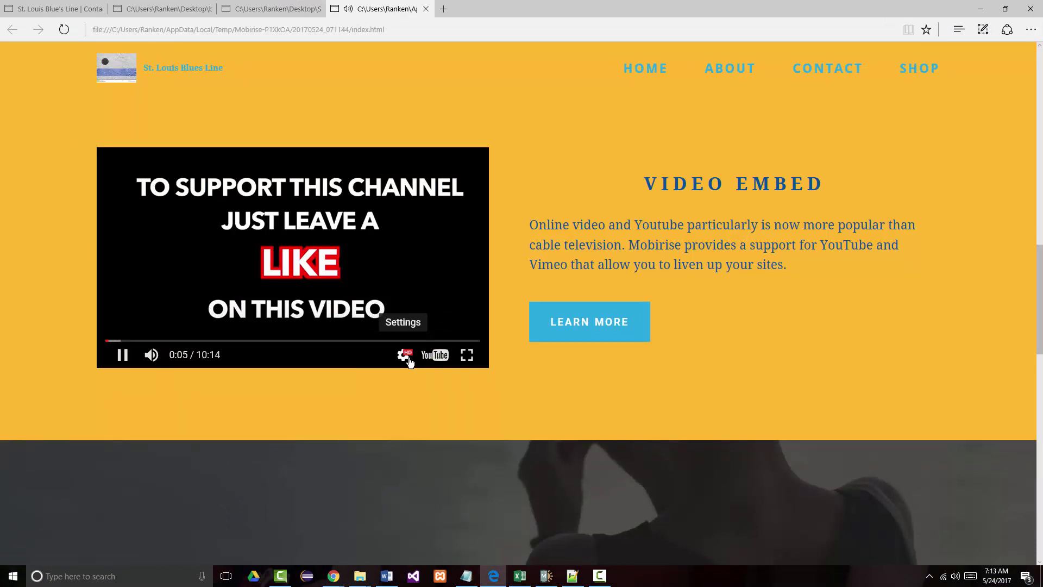
{"action": "left_click", "coordinate": [405, 356]}
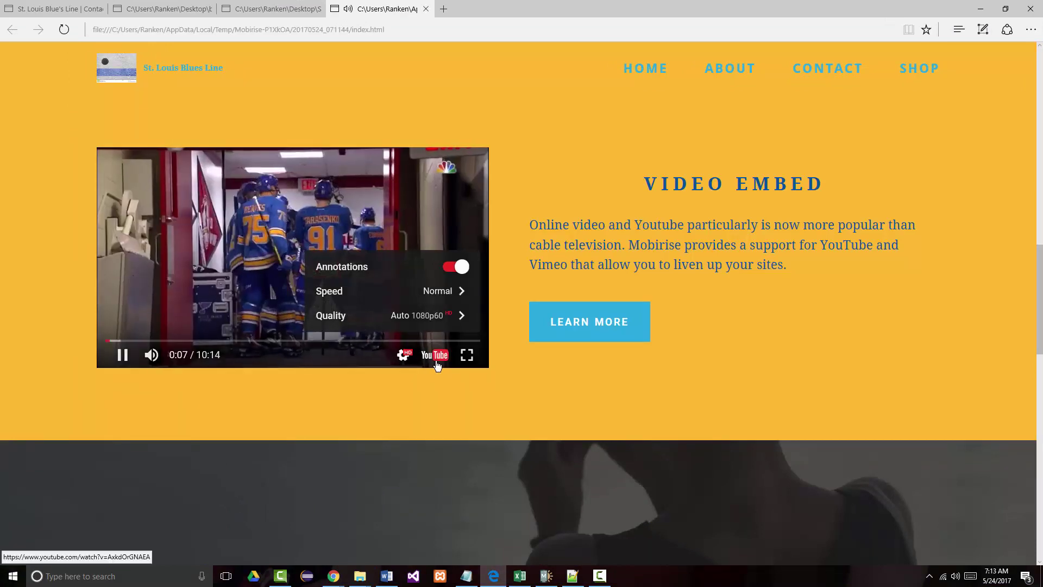
- Open the video on YouTube's watch page, then close that YouTube tab
{"action": "left_click", "coordinate": [435, 356]}
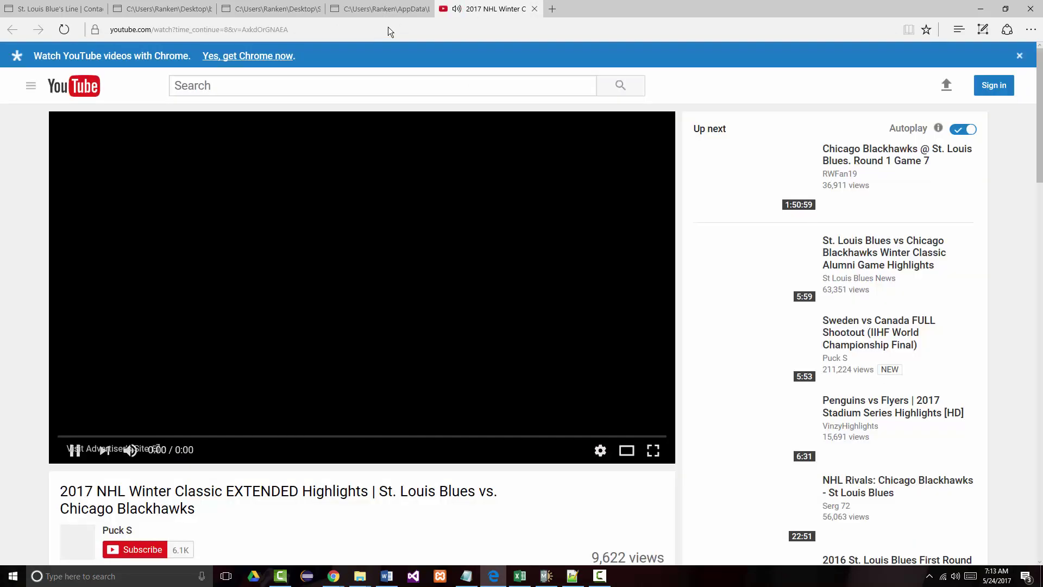
{"action": "left_click", "coordinate": [386, 10]}
{"action": "left_click", "coordinate": [458, 12]}
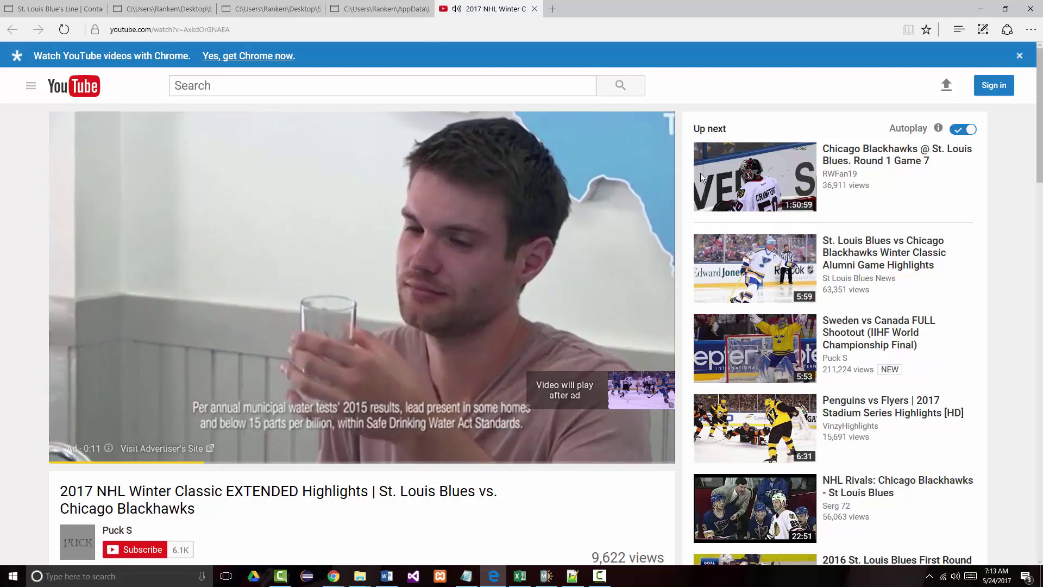
{"action": "left_click", "coordinate": [535, 9]}
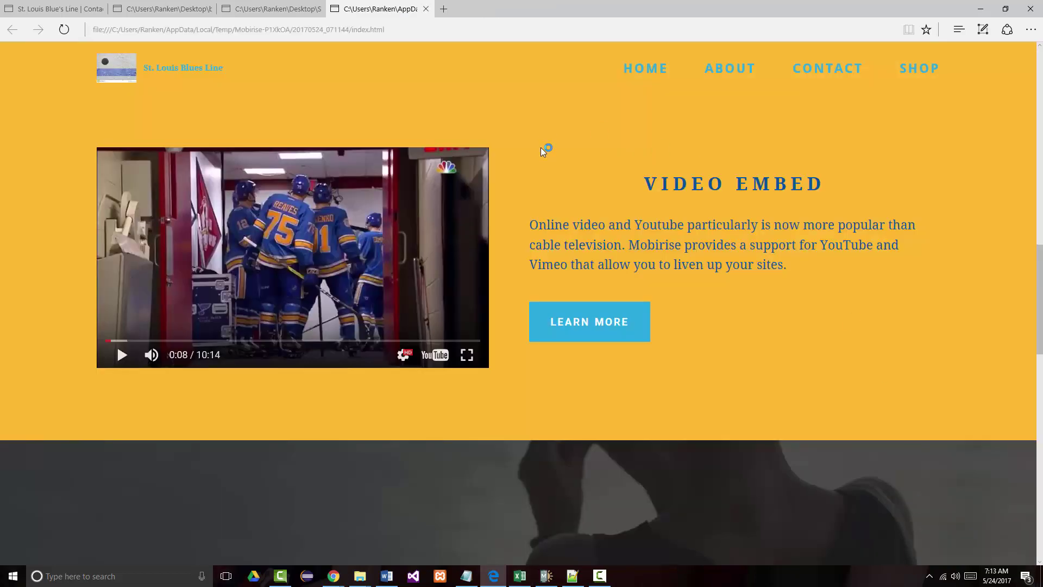
- Scroll the preview down through the contact form to the footer
{"action": "scroll", "coordinate": [527, 218], "scroll_direction": "down", "scroll_amount": 5}
{"action": "scroll", "coordinate": [533, 229], "scroll_direction": "down", "scroll_amount": 3}
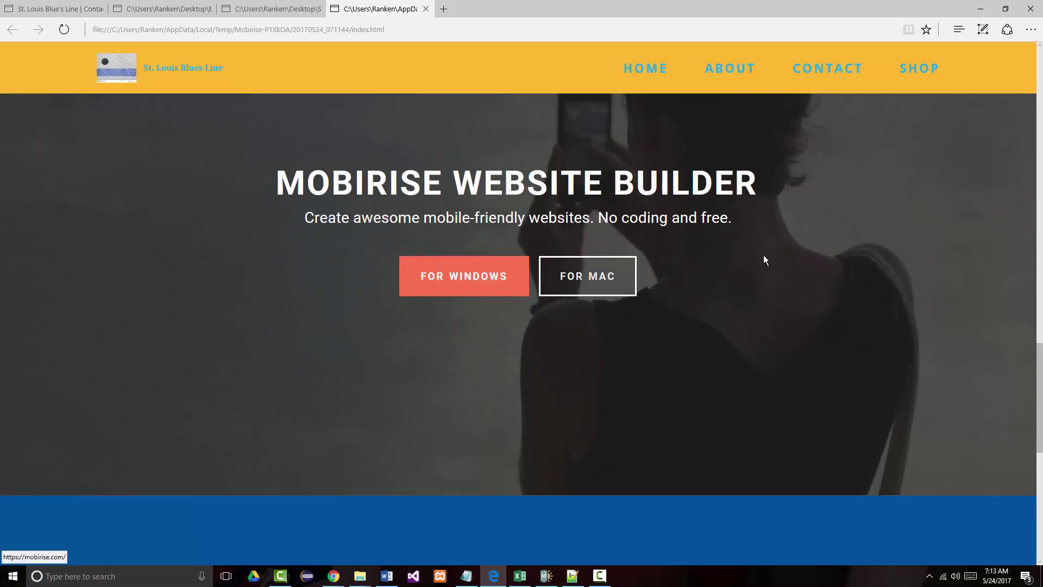
{"action": "scroll", "coordinate": [726, 326], "scroll_direction": "down", "scroll_amount": 7}
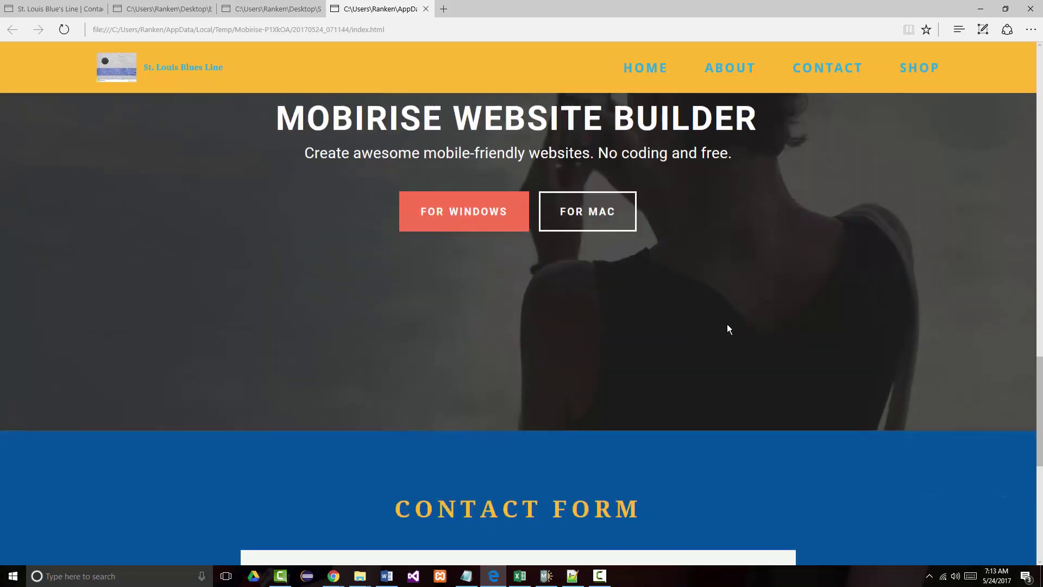
{"action": "scroll", "coordinate": [707, 324], "scroll_direction": "down", "scroll_amount": 2}
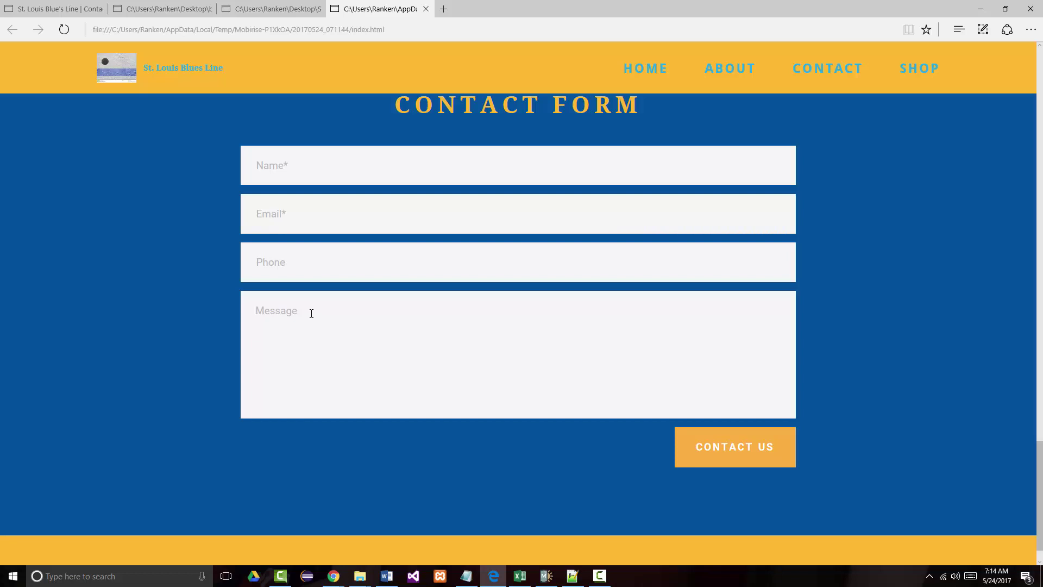
{"action": "scroll", "coordinate": [415, 349], "scroll_direction": "down", "scroll_amount": 2}
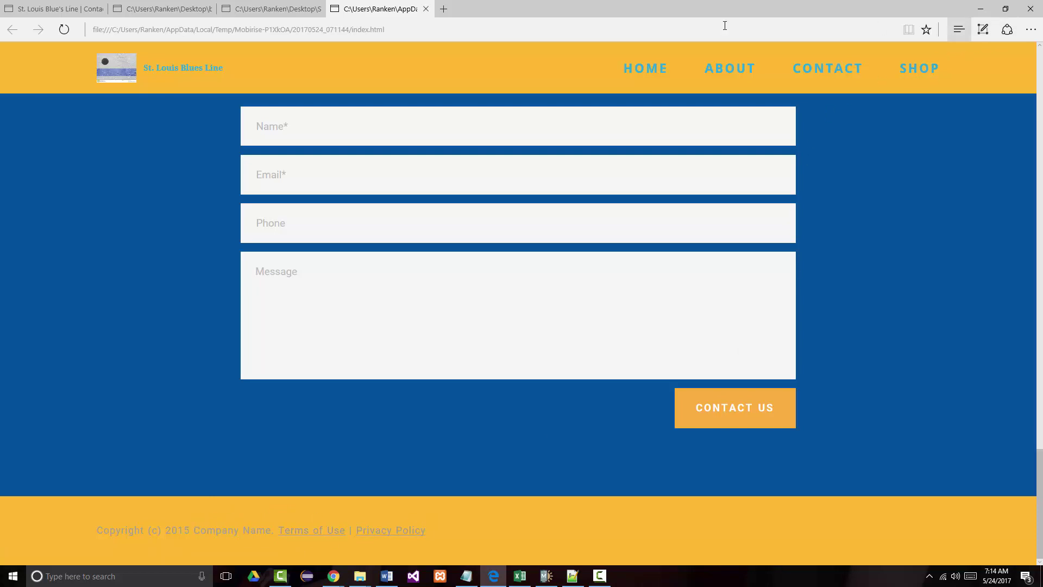
- Close the AppData and STLOUISBLUESLINE preview tabs and return to Mobirise
{"action": "left_click", "coordinate": [427, 9]}
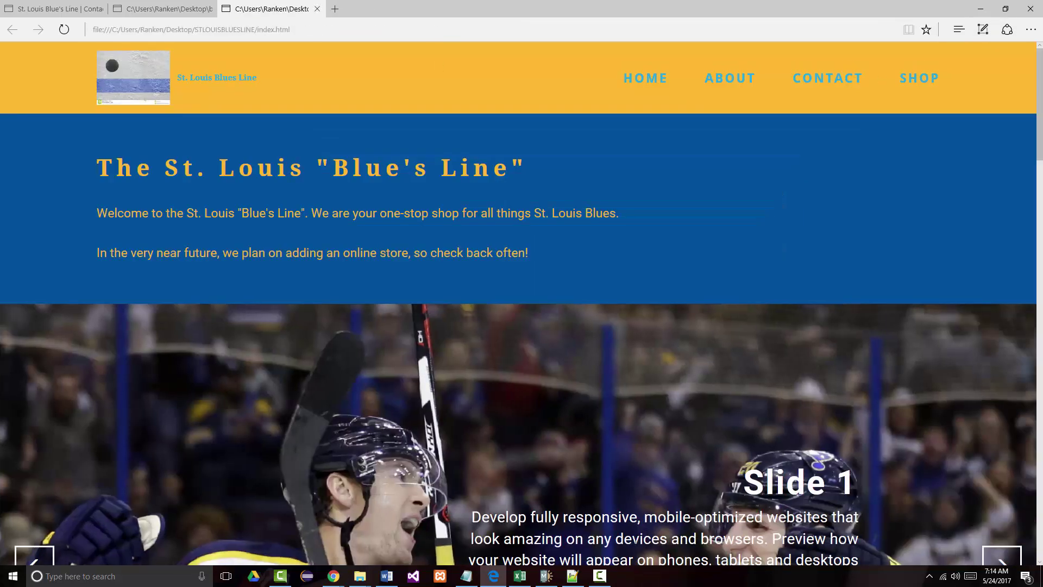
{"action": "left_click", "coordinate": [317, 10]}
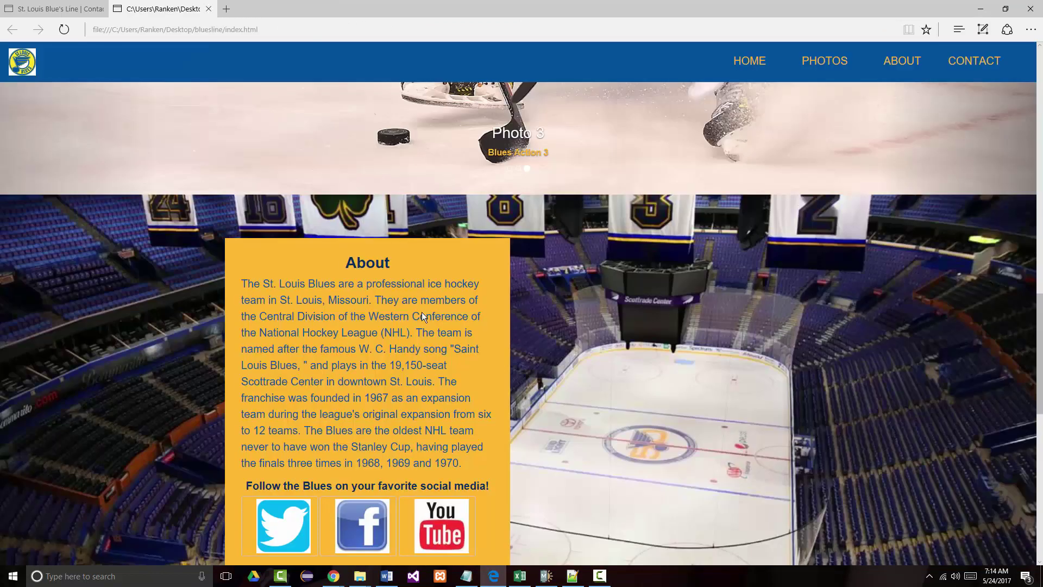
{"action": "left_click", "coordinate": [546, 576]}
{"action": "scroll", "coordinate": [565, 478], "scroll_direction": "down", "scroll_amount": 5}
{"action": "scroll", "coordinate": [565, 478], "scroll_direction": "down", "scroll_amount": 10}
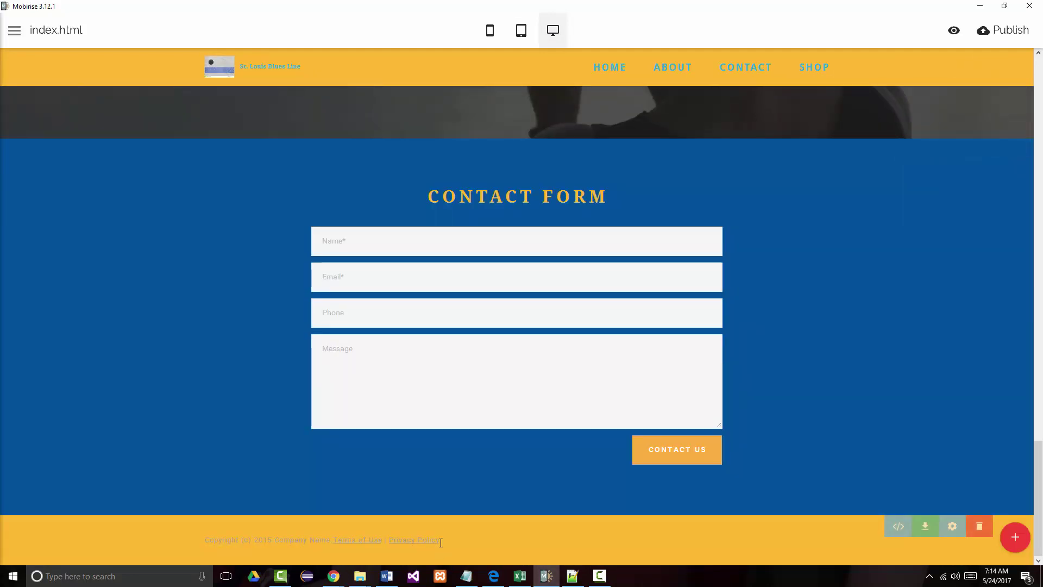
- Add bold ' HOME | ABOUT | CONTACT | SHOP' after Privacy Policy in the footer
{"action": "left_click", "coordinate": [444, 543]}
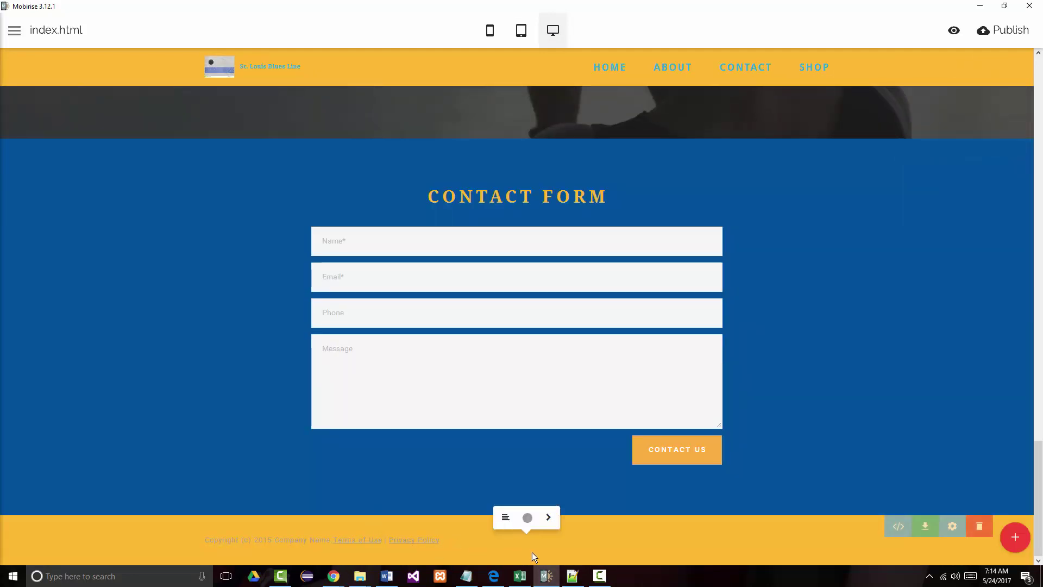
{"action": "type", "text": "HOME | ABOUT | CONTACT |"}
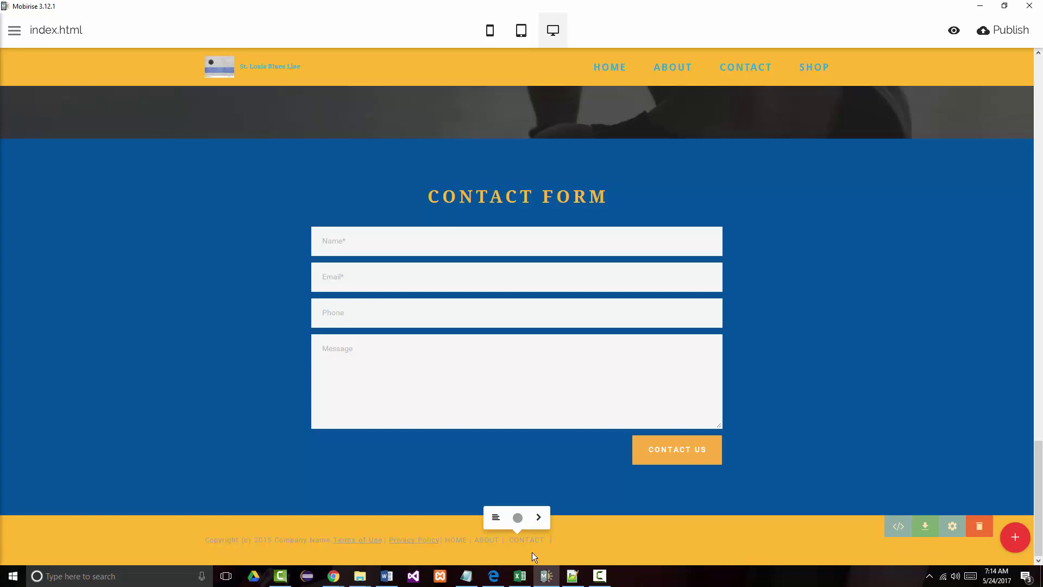
{"action": "type", "text": "SHOP"}
{"action": "left_click_drag", "start_coordinate": [590, 538], "coordinate": [445, 539]}
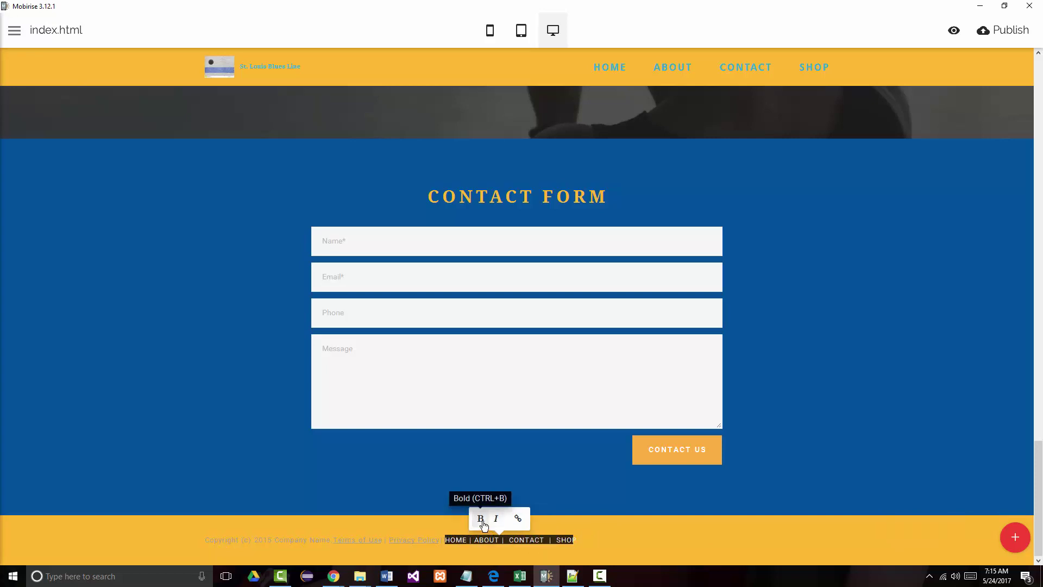
{"action": "left_click", "coordinate": [481, 521]}
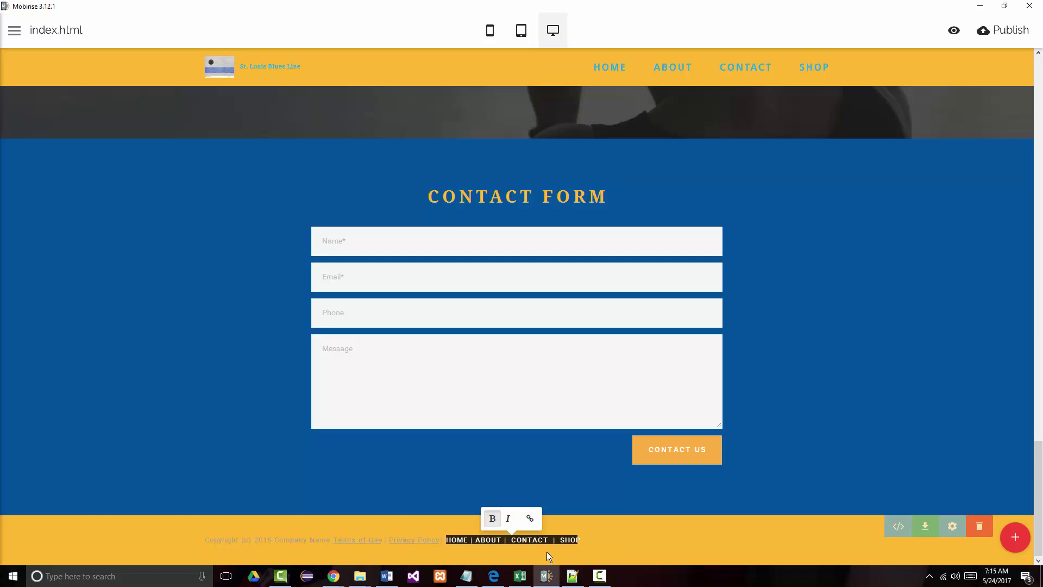
{"action": "left_click", "coordinate": [491, 552]}
- Review the footer text's font and size settings, then hide them
{"action": "left_click", "coordinate": [459, 542]}
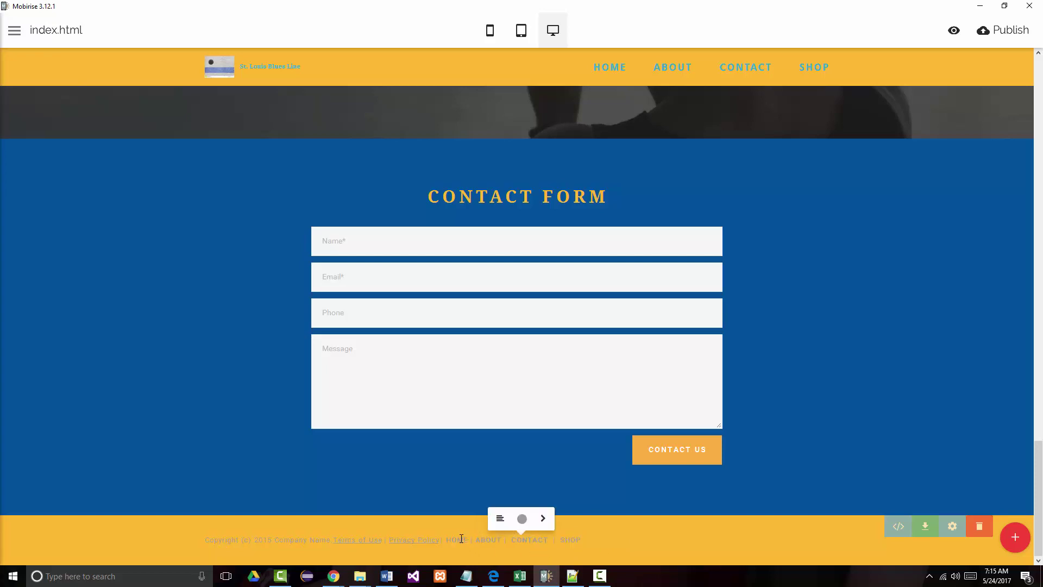
{"action": "left_click", "coordinate": [542, 521]}
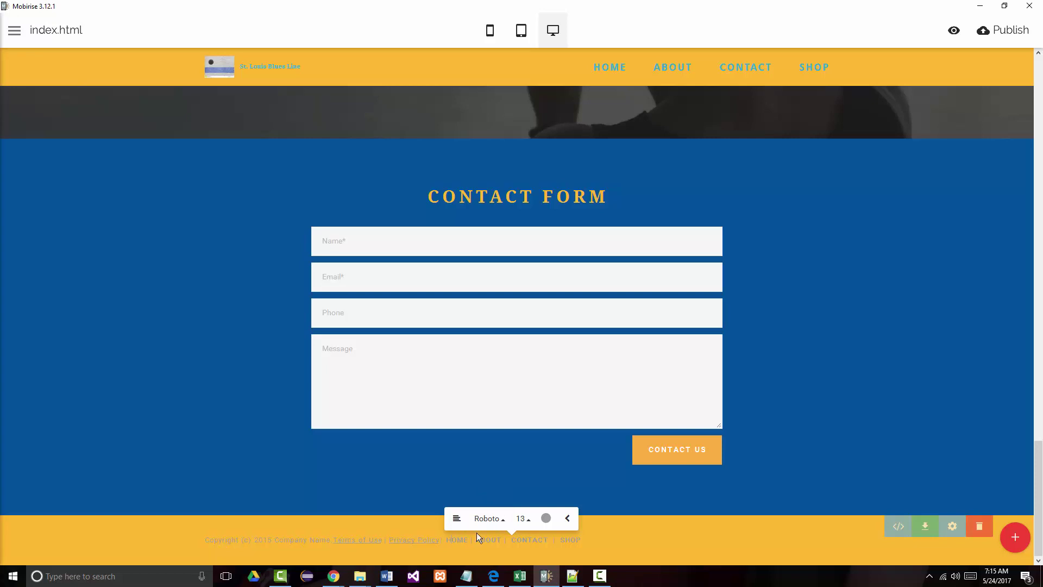
{"action": "left_click", "coordinate": [568, 519]}
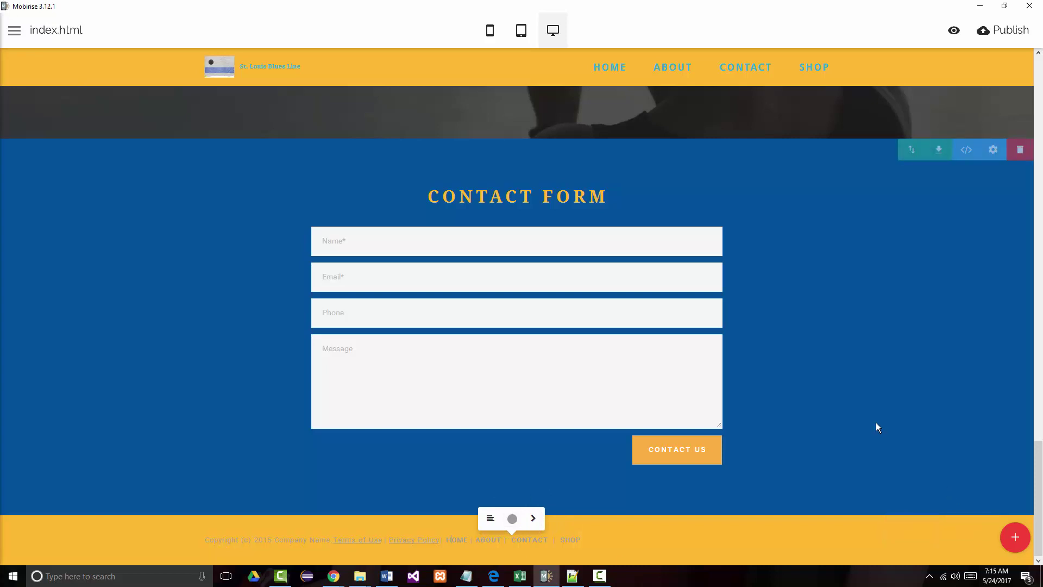
{"action": "scroll", "coordinate": [870, 422], "scroll_direction": "up", "scroll_amount": 10}
{"action": "scroll", "coordinate": [845, 433], "scroll_direction": "up", "scroll_amount": 15}
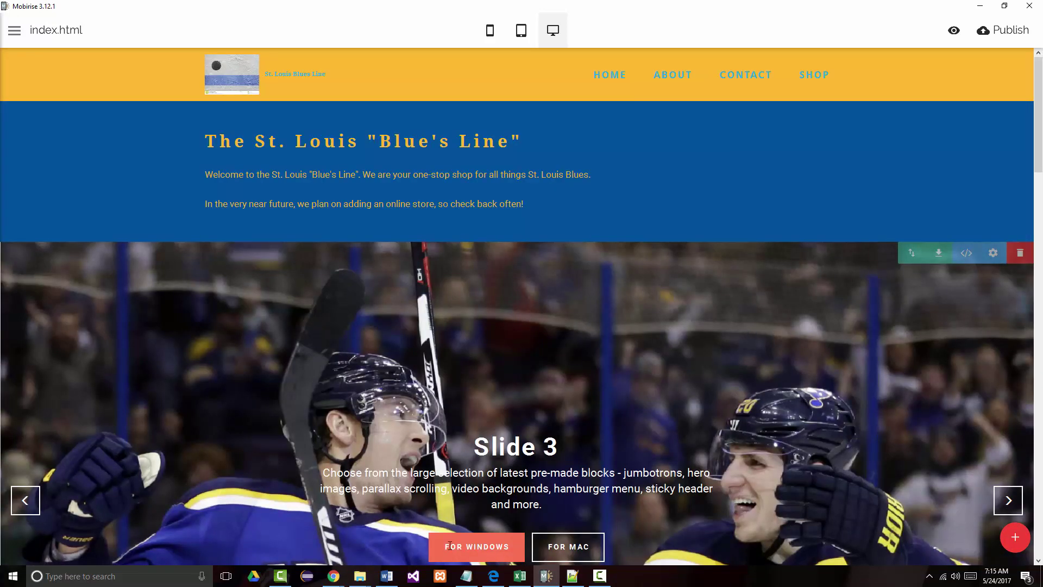
{"action": "mouse_move", "coordinate": [338, 573]}
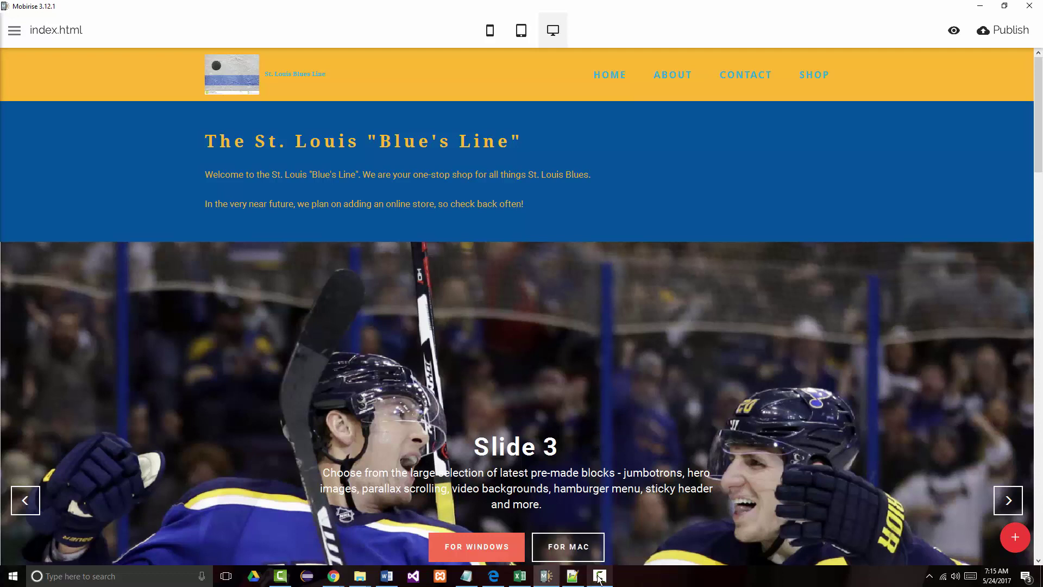
{"action": "mouse_move", "coordinate": [599, 577]}
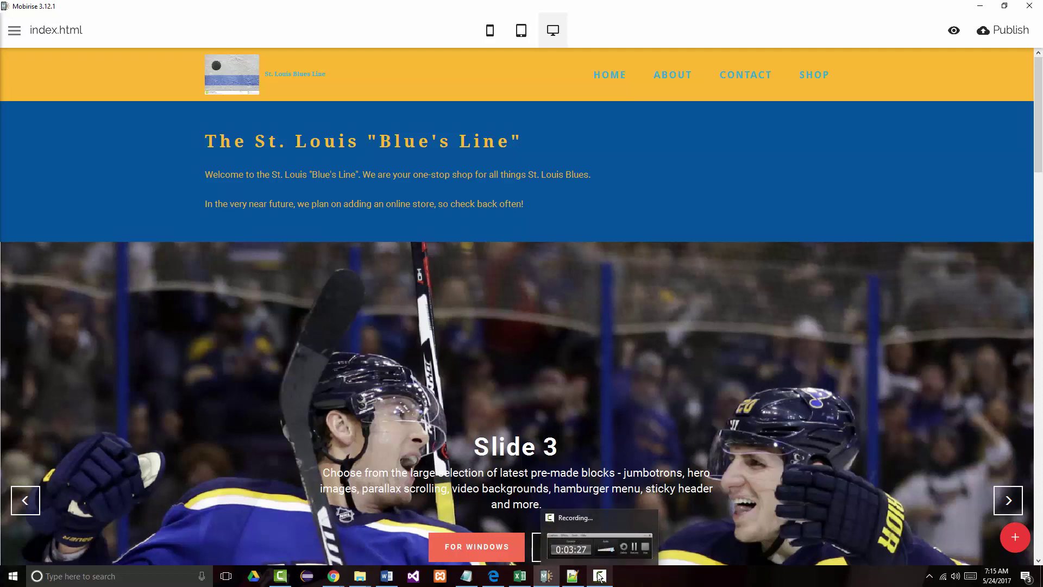
{"action": "left_click", "coordinate": [603, 577]}
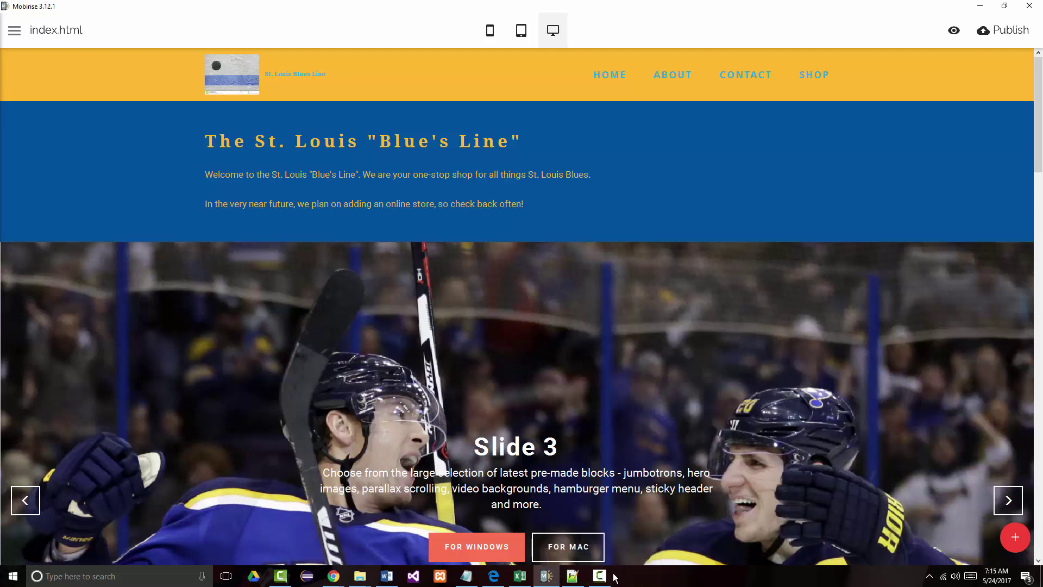